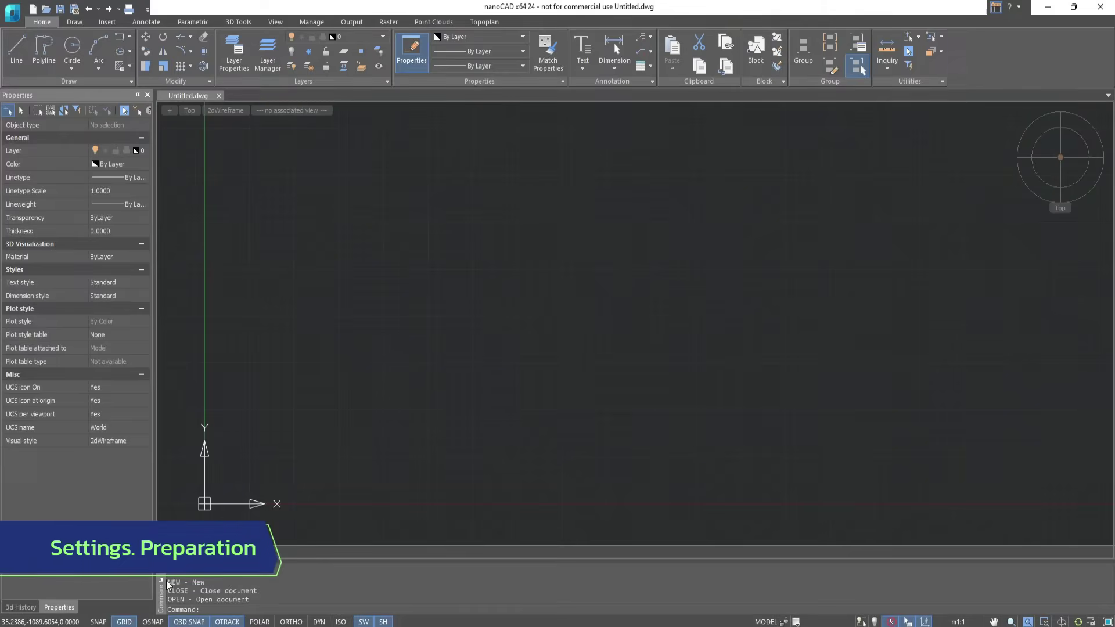
- Turn on the Intersection and Extension object snap modes
{"action": "right_click", "coordinate": [152, 621]}
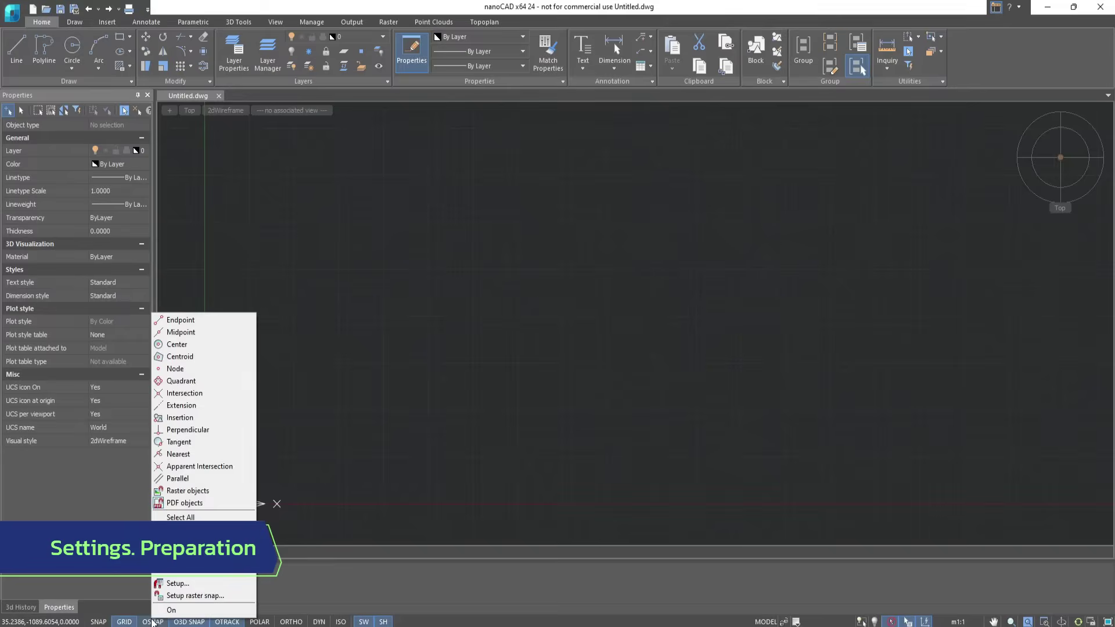
{"action": "left_click", "coordinate": [203, 322]}
{"action": "left_click", "coordinate": [203, 331]}
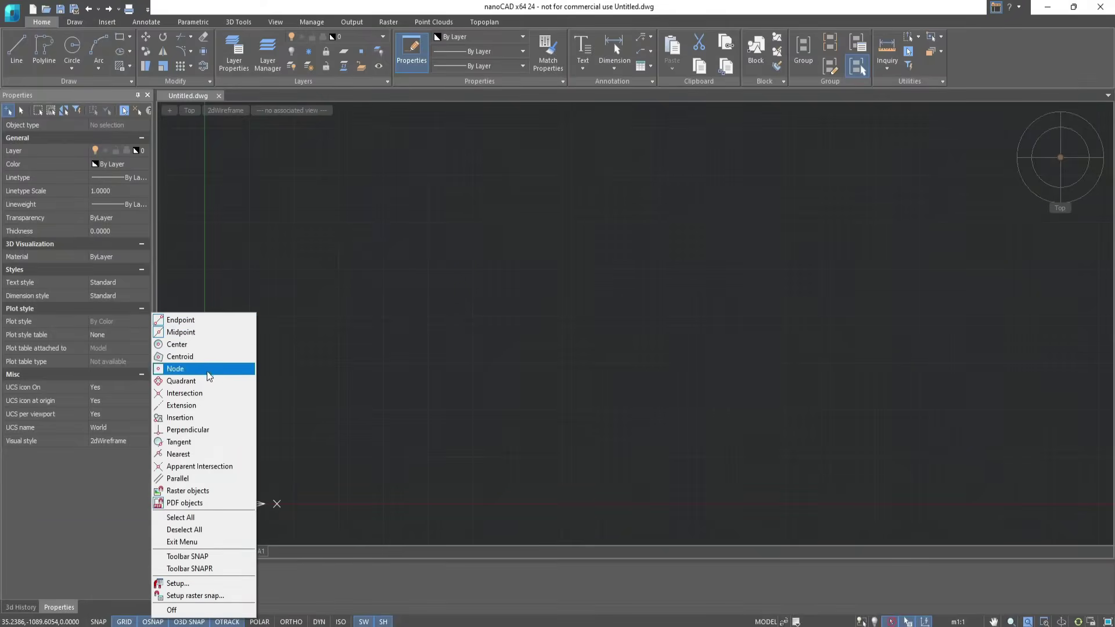
{"action": "left_click", "coordinate": [207, 392]}
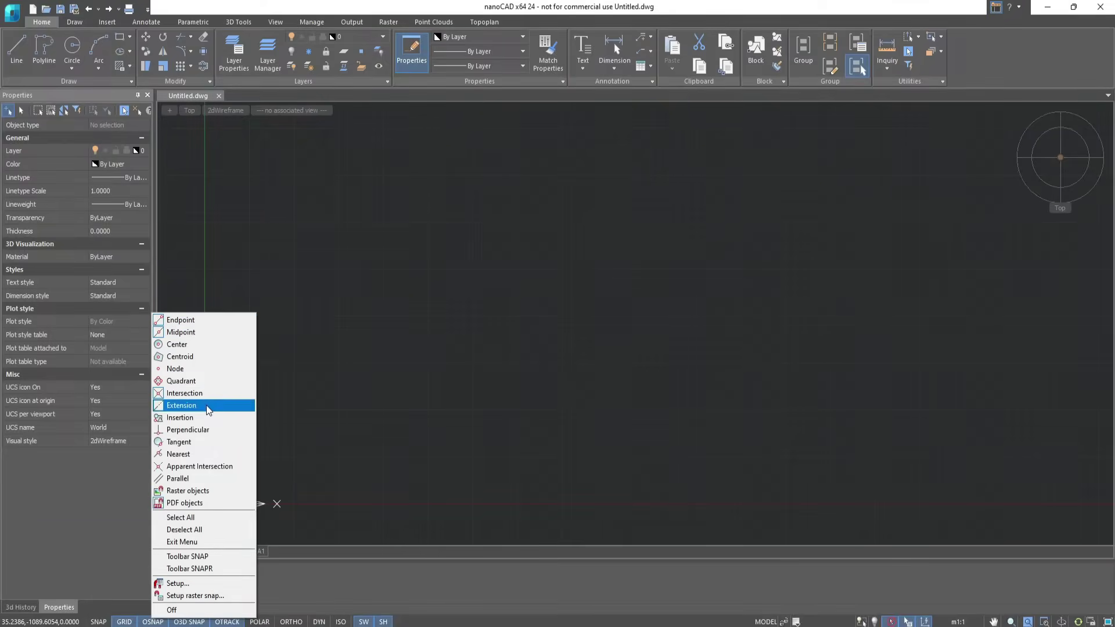
{"action": "left_click", "coordinate": [206, 405]}
{"action": "key", "text": "Escape"}
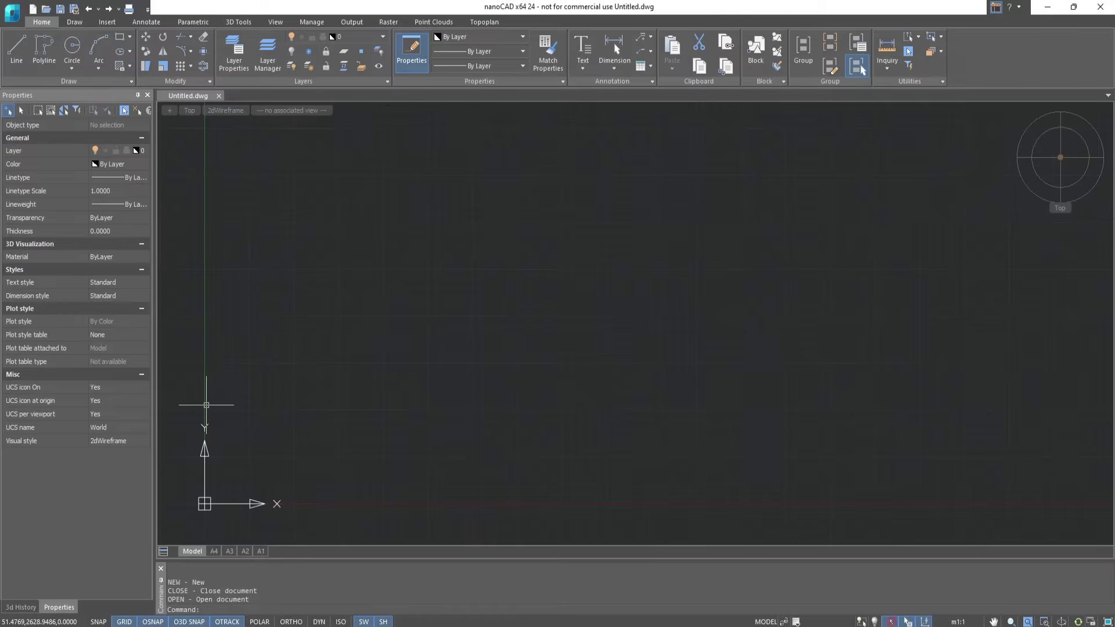
- Set polar tracking to 90° and switch on dynamic input
{"action": "right_click", "coordinate": [260, 622]}
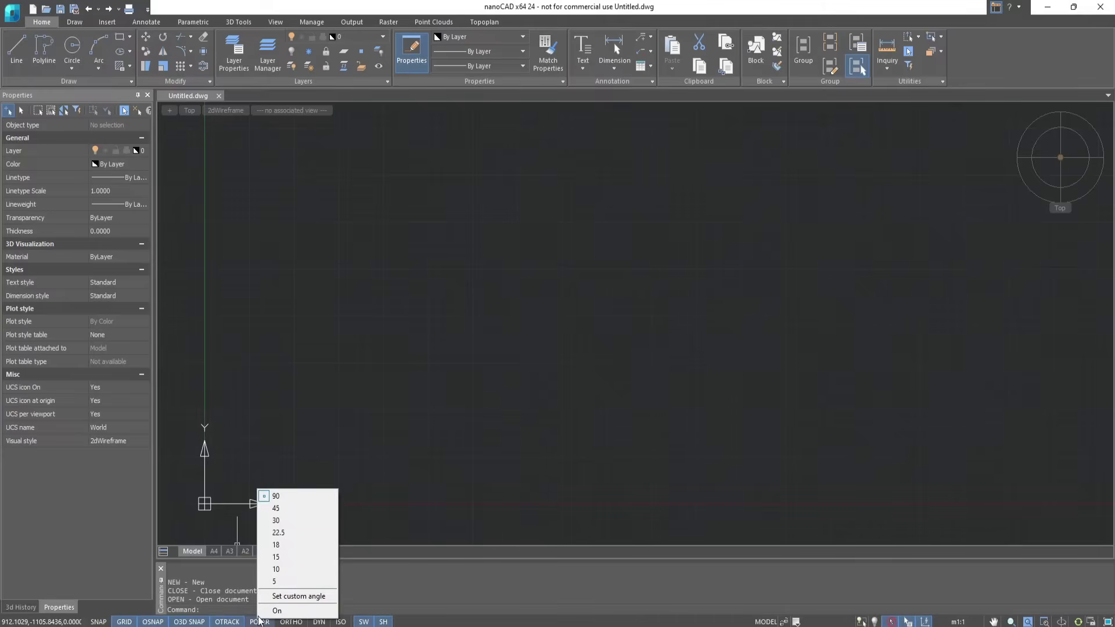
{"action": "left_click", "coordinate": [267, 499]}
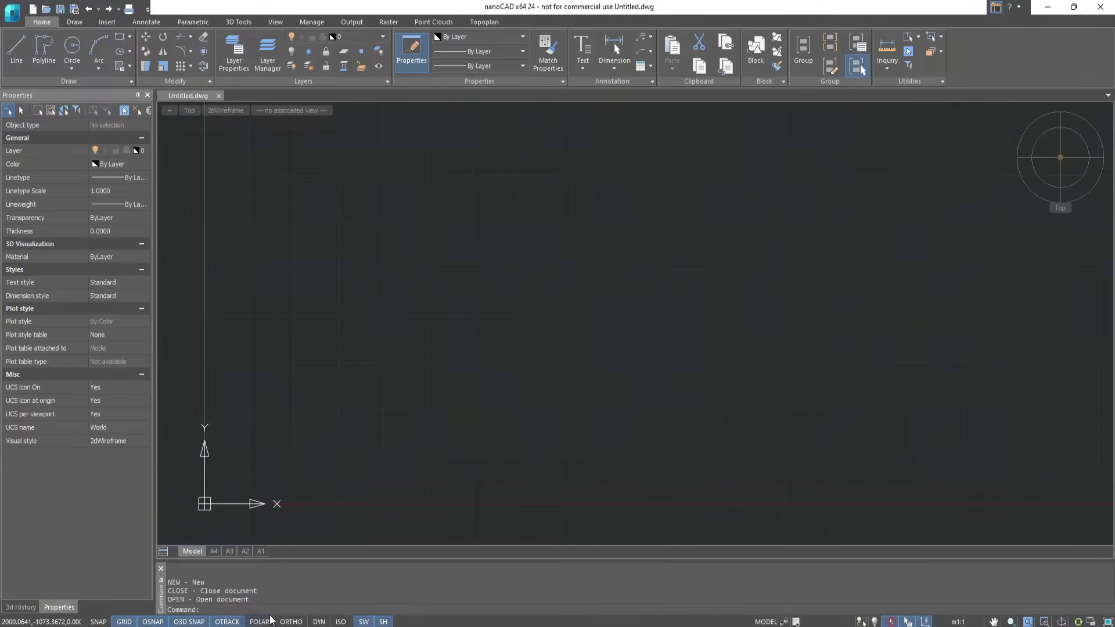
{"action": "left_click", "coordinate": [318, 622]}
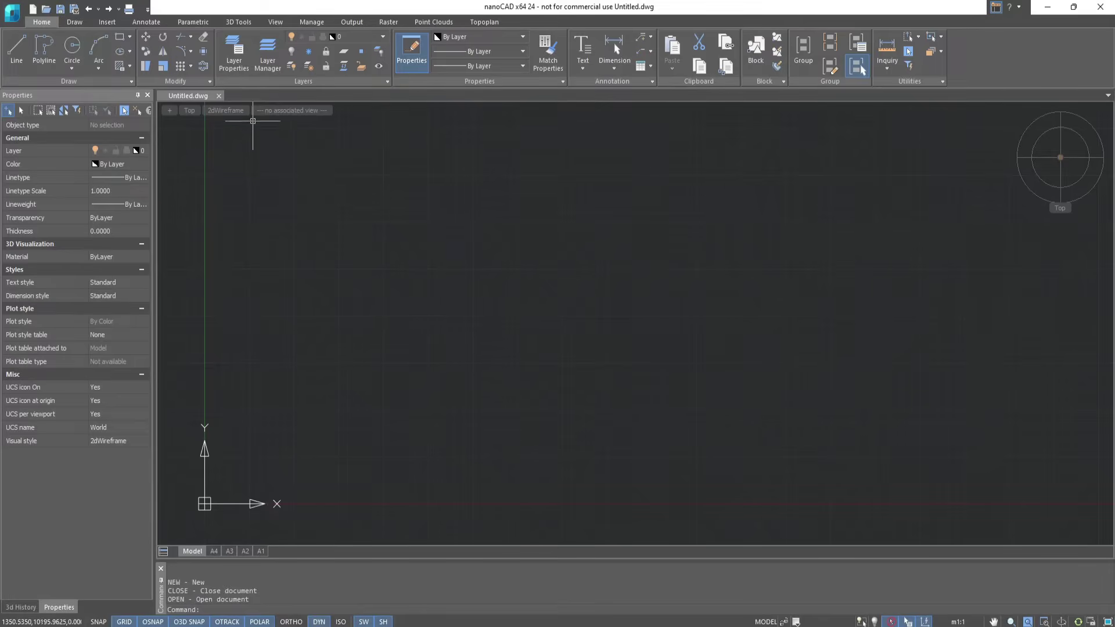
- Create six layers: Wall, Window, Door, Hatch, Text and Dimensions
{"action": "left_click", "coordinate": [246, 68]}
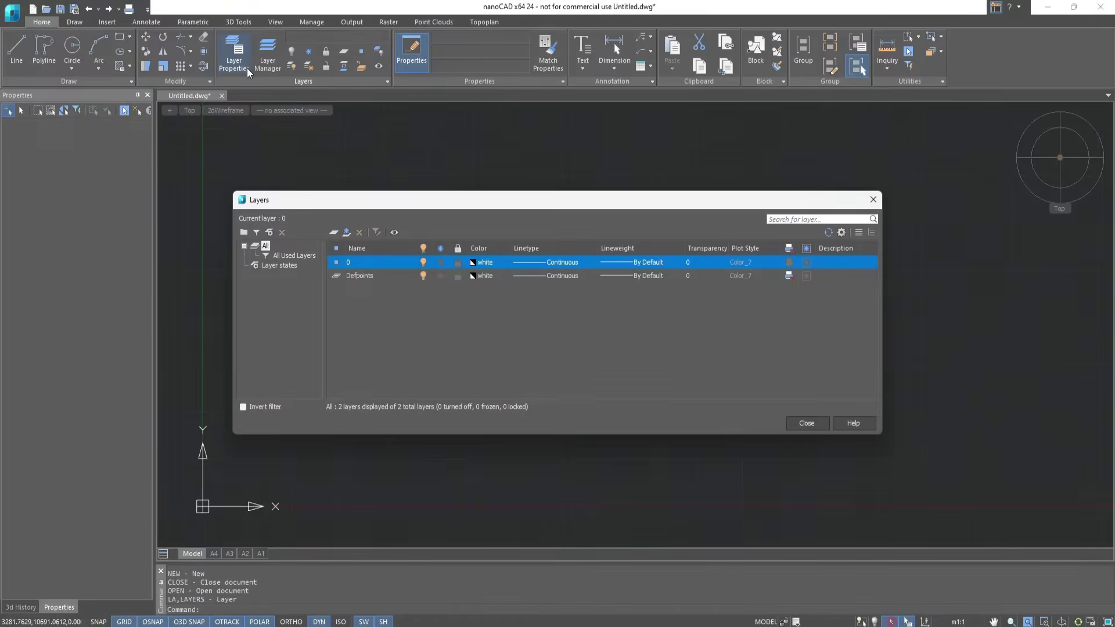
{"action": "left_click", "coordinate": [332, 232]}
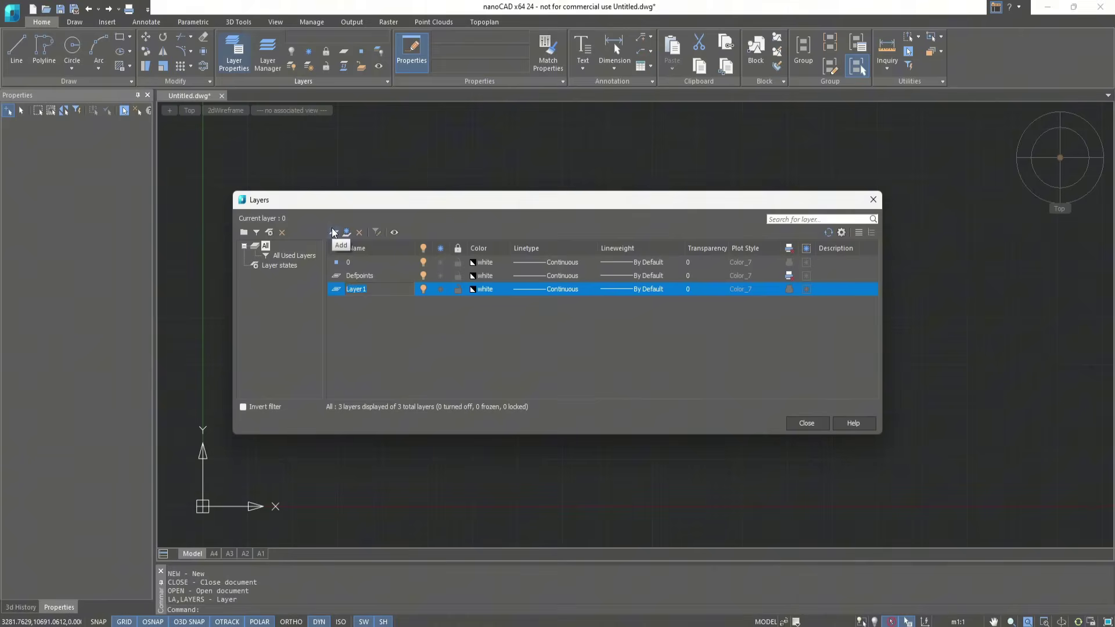
{"action": "type", "text": "Wall"}
{"action": "left_click", "coordinate": [333, 231]}
{"action": "type", "text": "Window"}
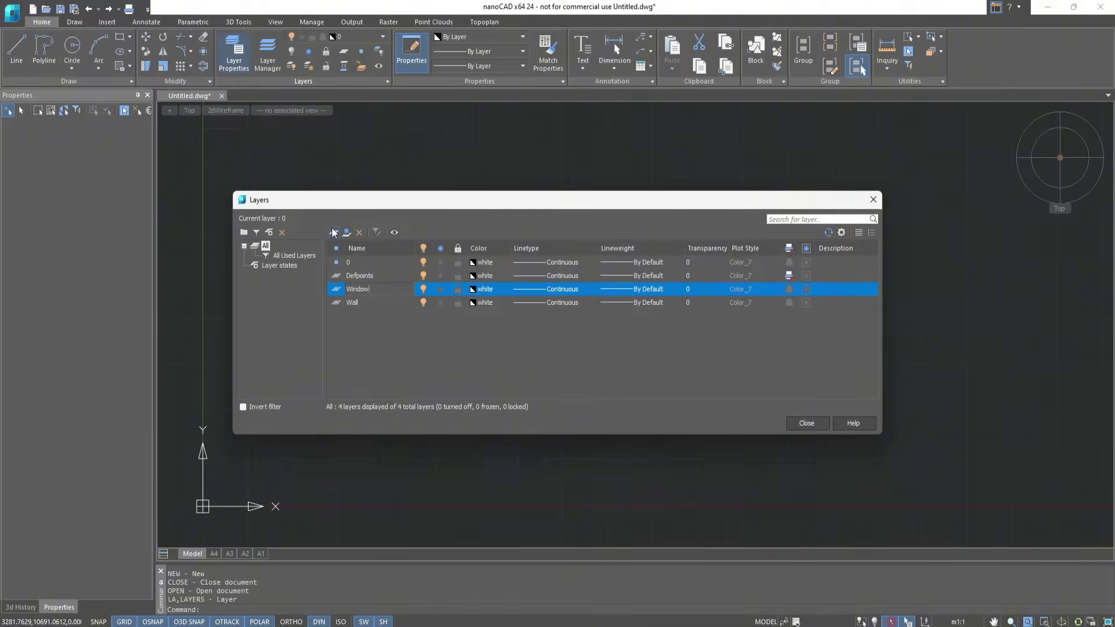
{"action": "left_click", "coordinate": [333, 232]}
{"action": "type", "text": "Door"}
{"action": "left_click", "coordinate": [334, 231]}
{"action": "type", "text": "Hatch"}
{"action": "left_click", "coordinate": [334, 232]}
{"action": "type", "text": "Text"}
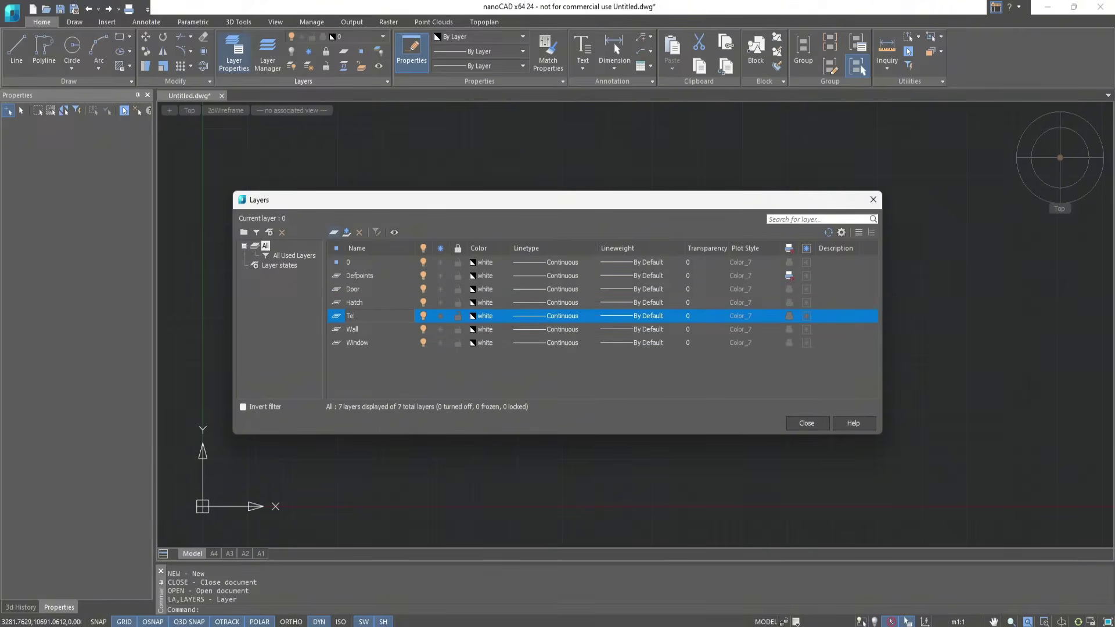
{"action": "left_click", "coordinate": [333, 232]}
{"action": "type", "text": "Dimensions"}
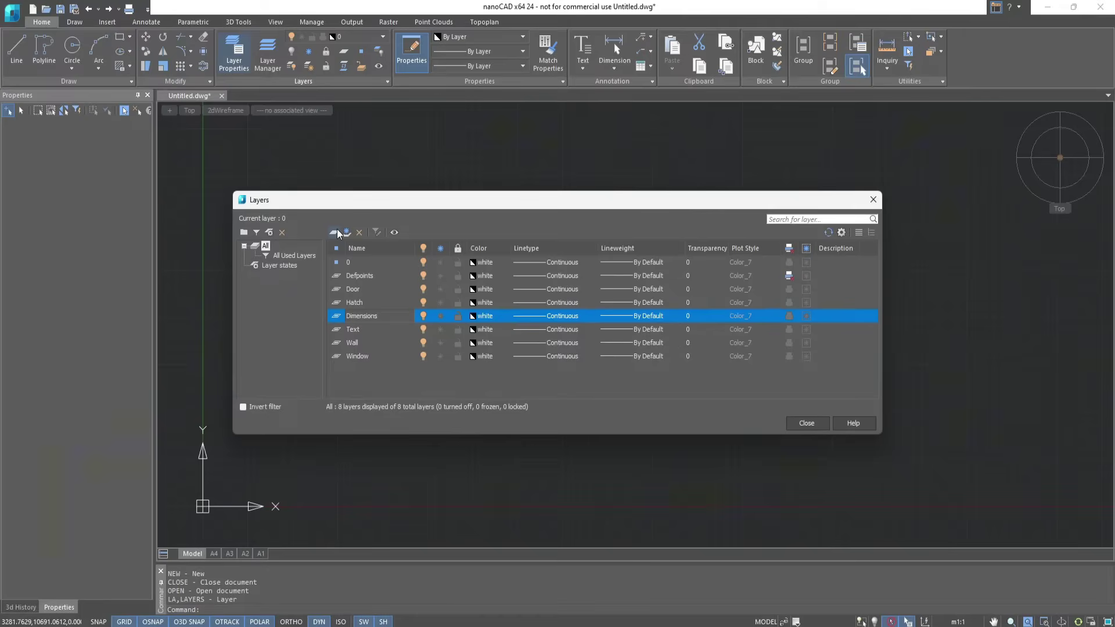
- Give the Door layer index colour 33 and the Hatch layer index colour 13
{"action": "left_click", "coordinate": [568, 293]}
{"action": "left_click", "coordinate": [494, 290]}
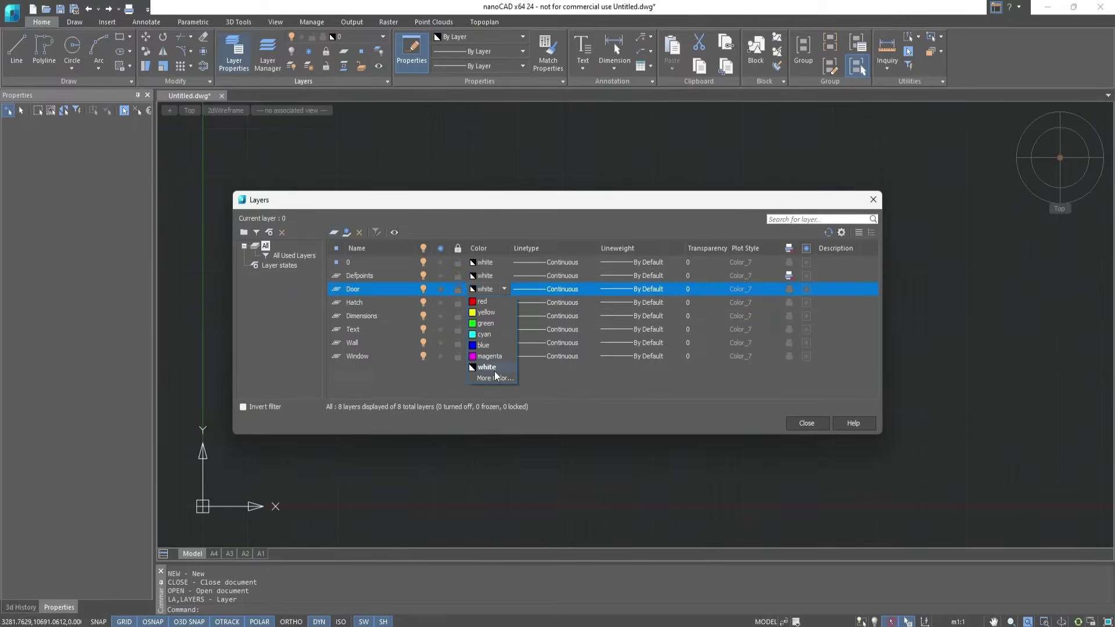
{"action": "left_click", "coordinate": [494, 378]}
{"action": "left_click", "coordinate": [470, 302]}
{"action": "left_click", "coordinate": [555, 410]}
{"action": "left_click", "coordinate": [482, 307]}
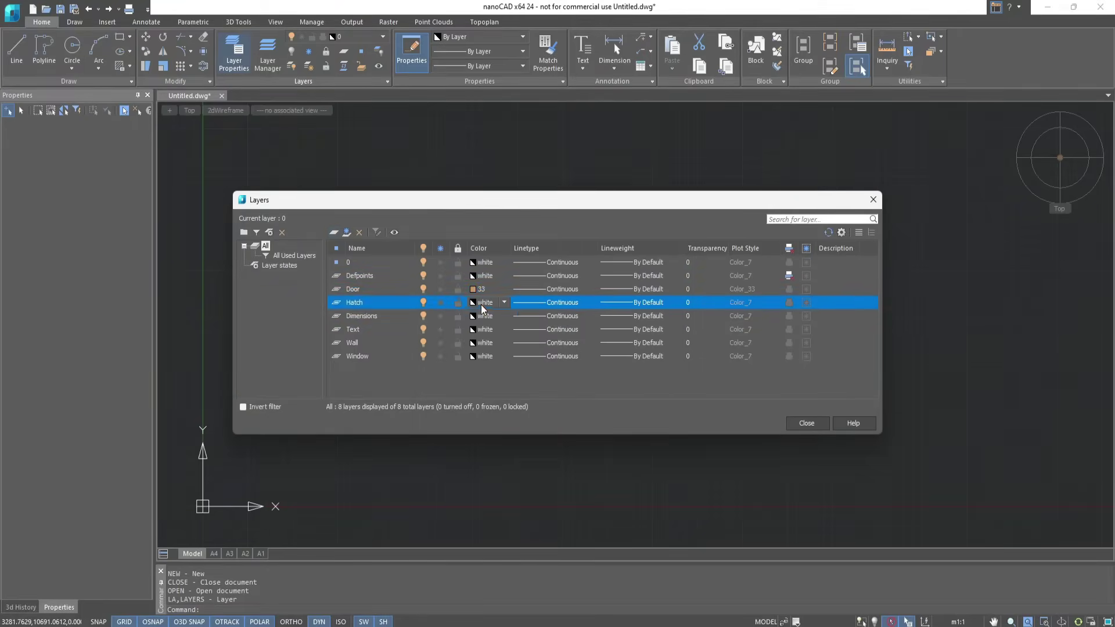
{"action": "left_click", "coordinate": [482, 306]}
{"action": "left_click", "coordinate": [490, 401]}
{"action": "left_click", "coordinate": [452, 302]}
{"action": "left_click", "coordinate": [557, 410]}
- Colour Dimensions blue, Text magenta, and Window index colour 141
{"action": "left_click", "coordinate": [483, 319]}
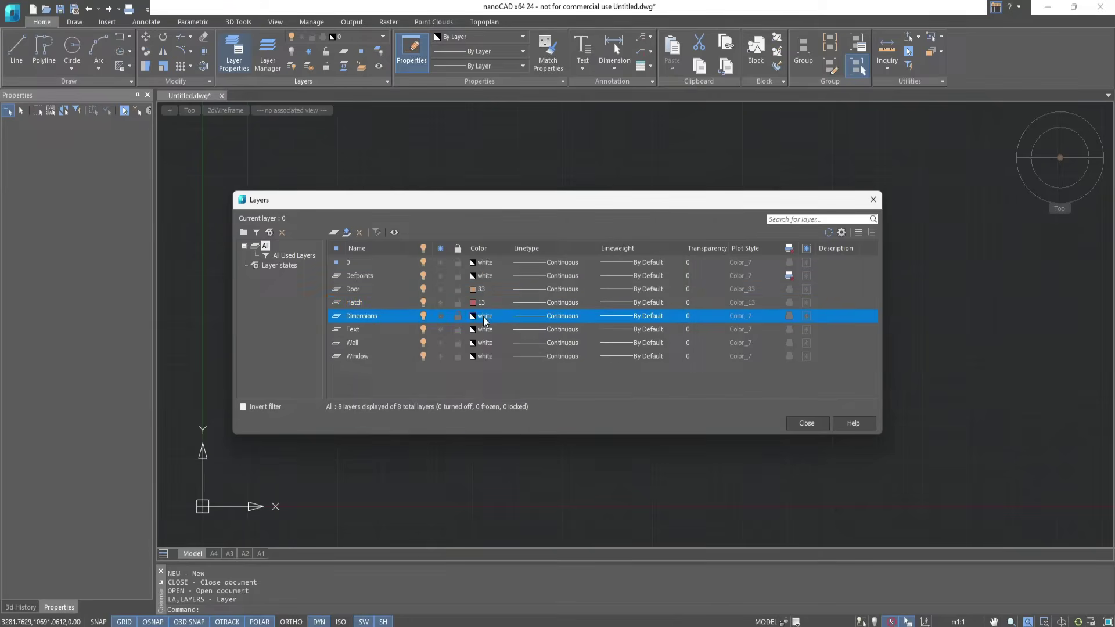
{"action": "left_click", "coordinate": [484, 318]}
{"action": "left_click", "coordinate": [489, 375]}
{"action": "left_click", "coordinate": [484, 329]}
{"action": "left_click", "coordinate": [484, 329]}
{"action": "left_click", "coordinate": [487, 398]}
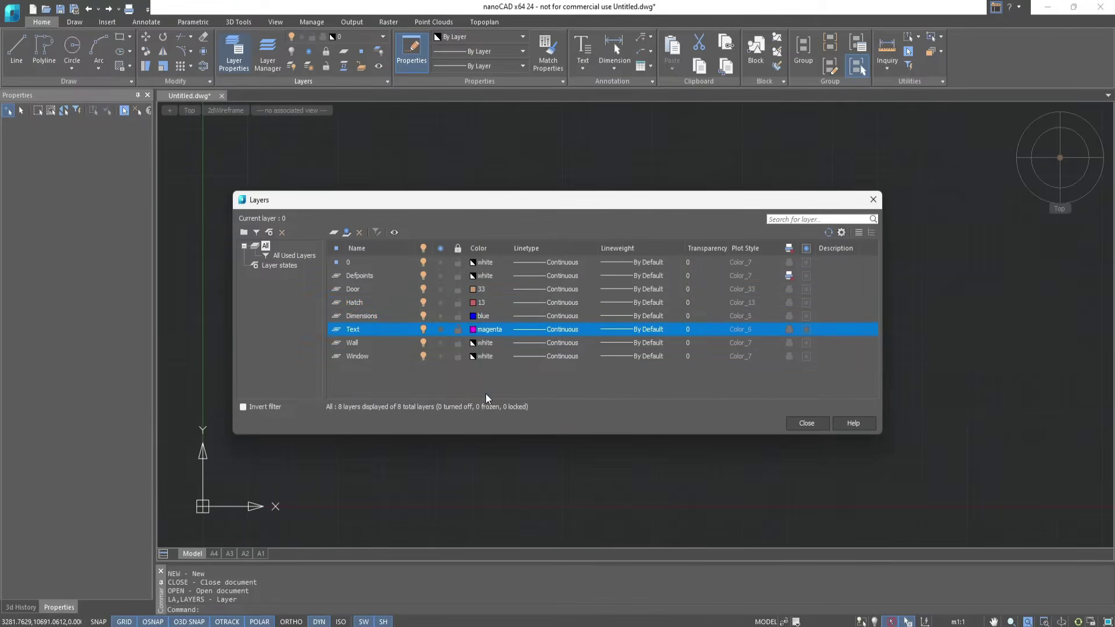
{"action": "left_click", "coordinate": [483, 356]}
{"action": "left_click", "coordinate": [485, 356]}
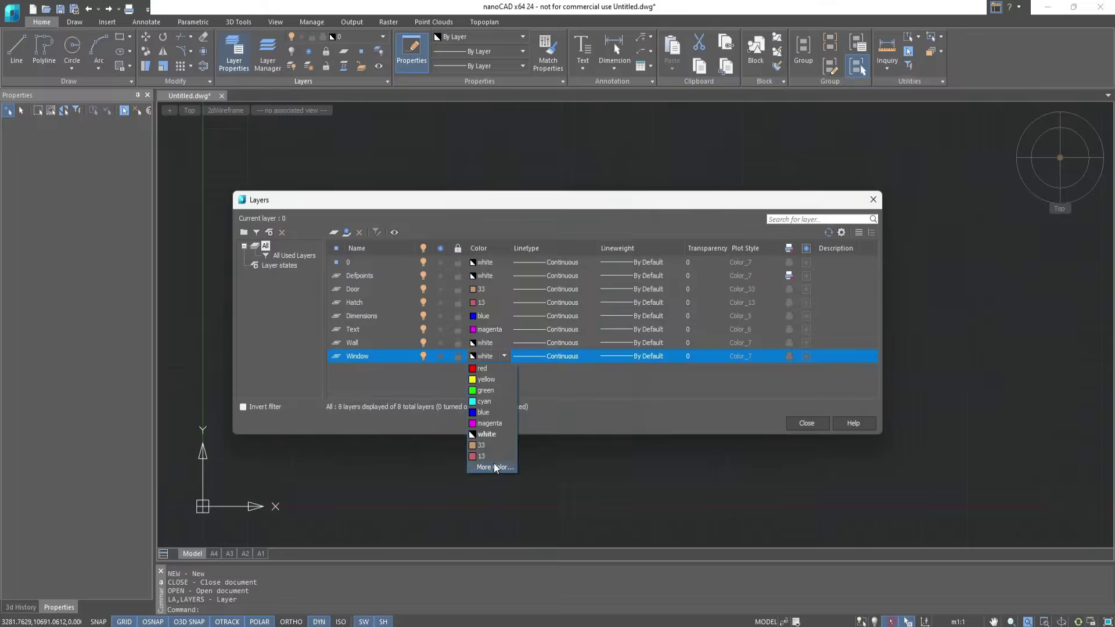
{"action": "left_click", "coordinate": [490, 465]}
{"action": "left_click", "coordinate": [568, 294]}
{"action": "left_click", "coordinate": [555, 408]}
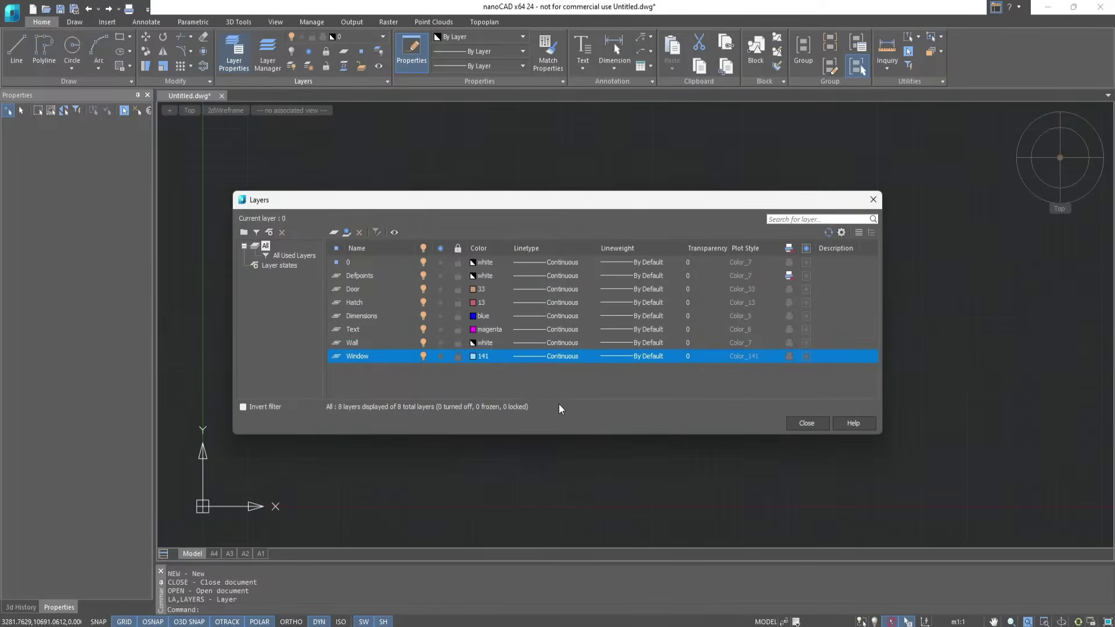
- Make Wall the current layer
{"action": "left_click", "coordinate": [805, 423]}
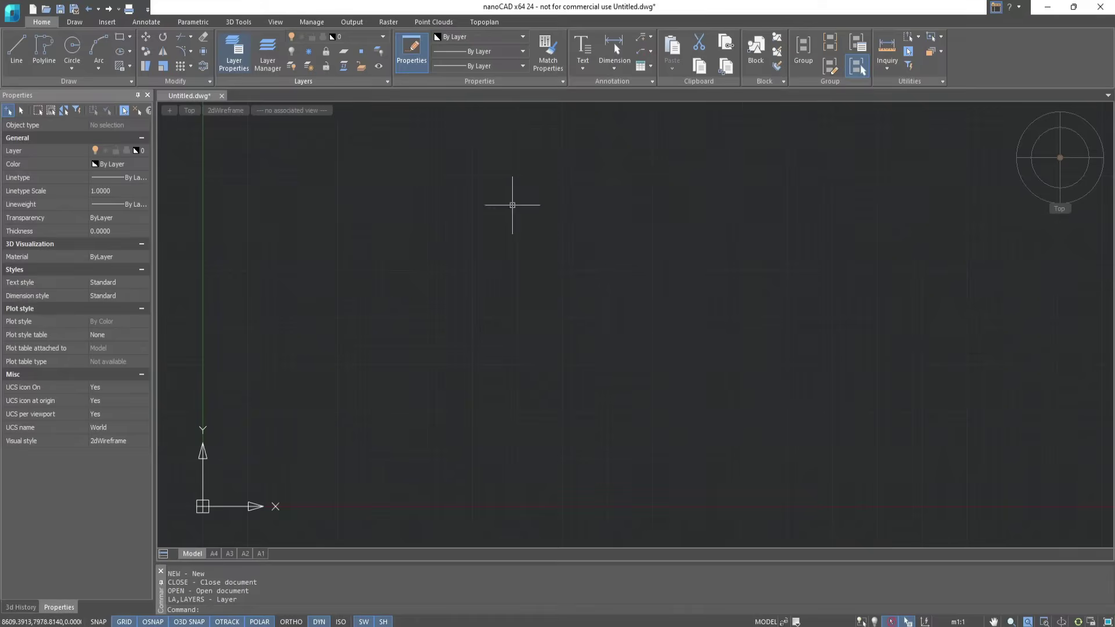
{"action": "left_click", "coordinate": [383, 36]}
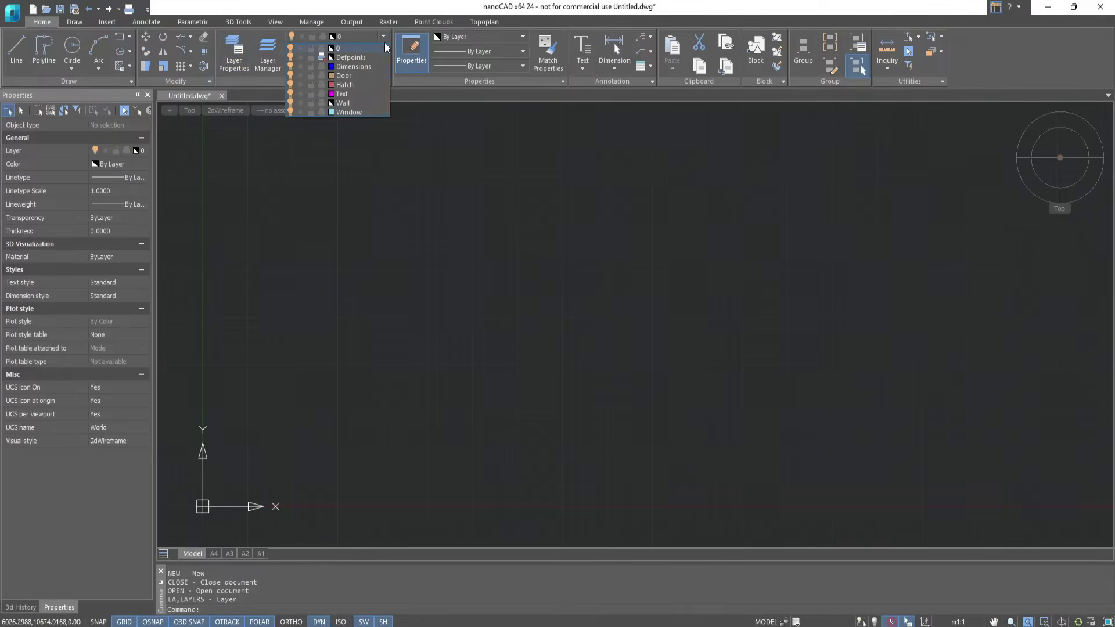
{"action": "left_click", "coordinate": [375, 102]}
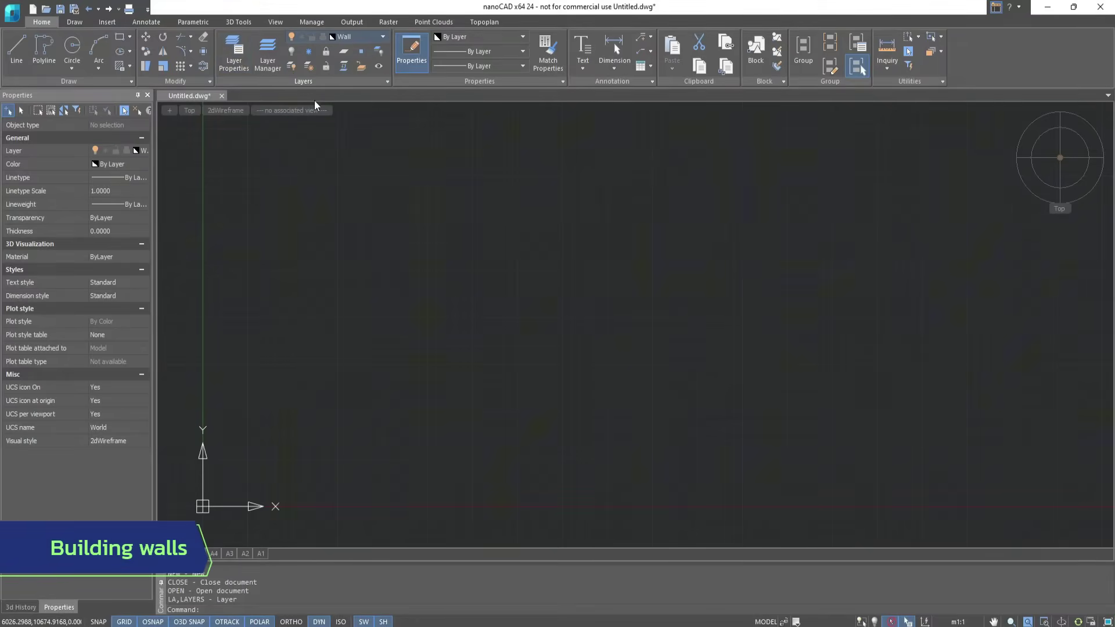
- Draw the outer wall polyline with 440, 1950 and 6200 segments, closing back at the notch
{"action": "left_click", "coordinate": [46, 52]}
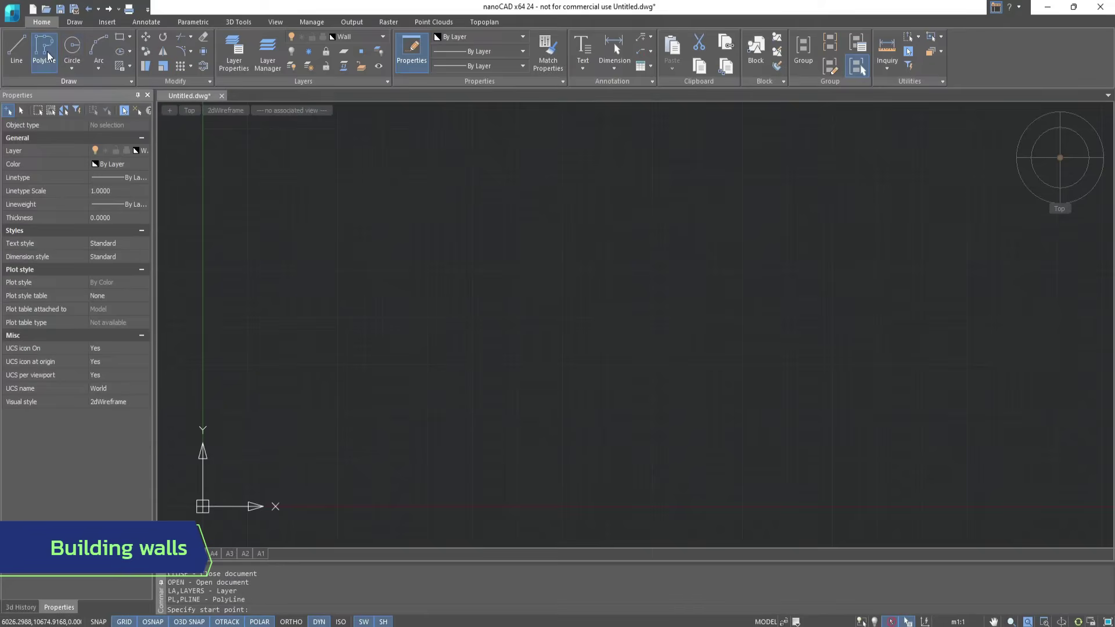
{"action": "left_click", "coordinate": [561, 410]}
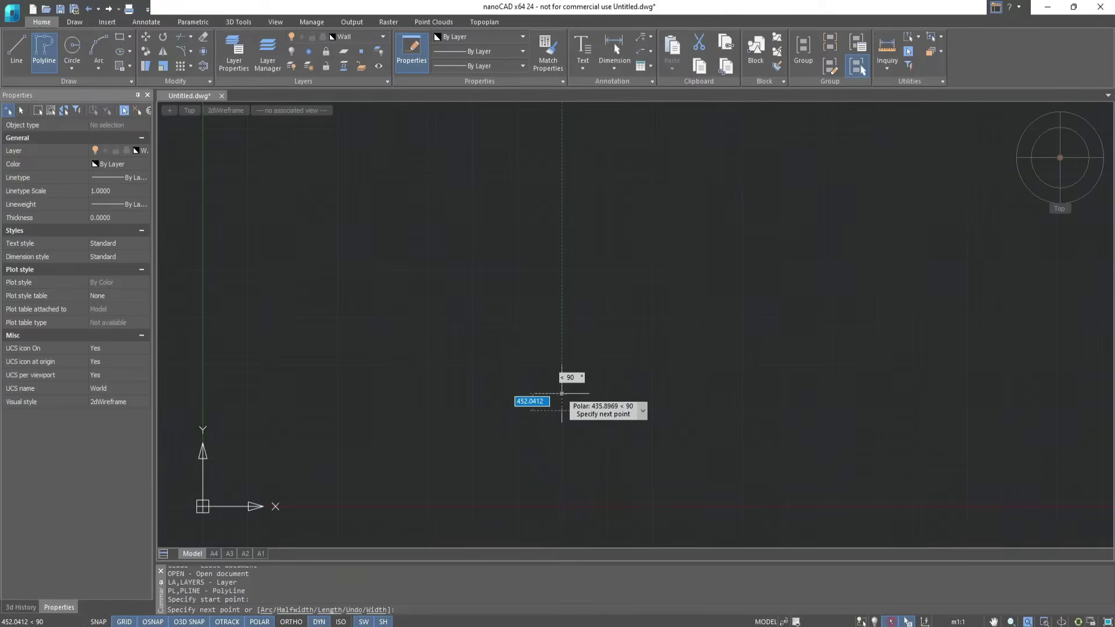
{"action": "type", "text": "440"}
{"action": "key", "text": "Return"}
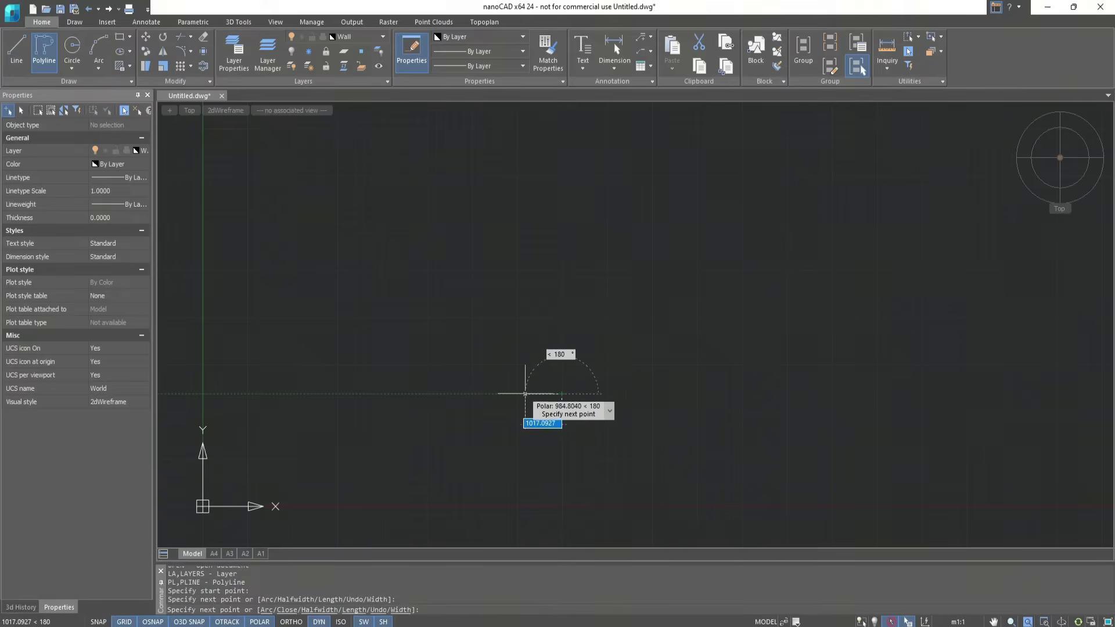
{"action": "type", "text": "1950"}
{"action": "key", "text": "Return"}
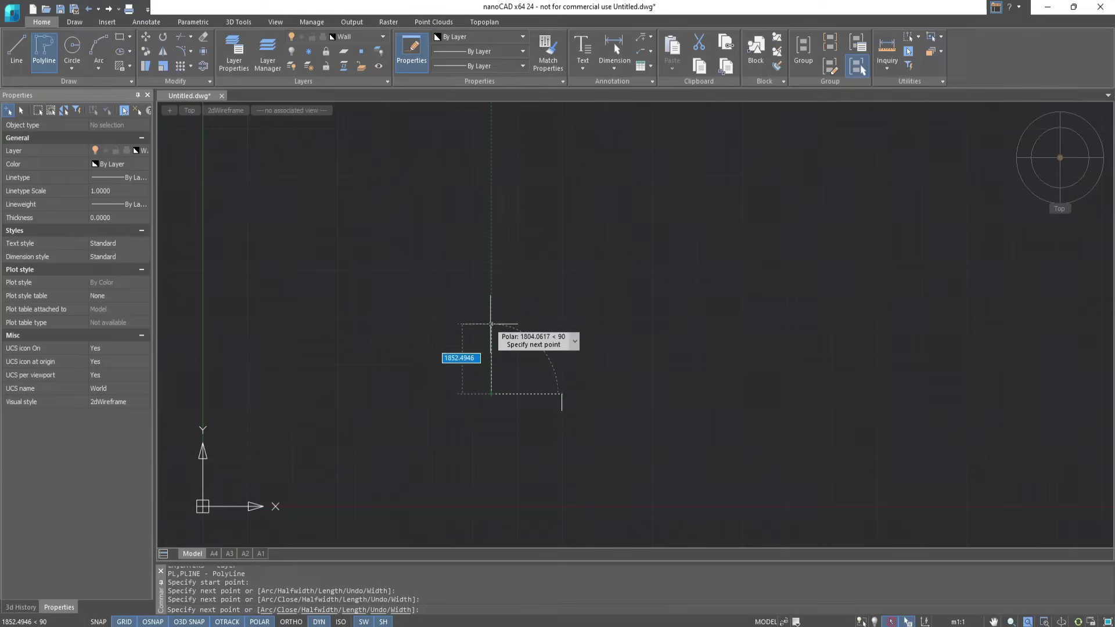
{"action": "type", "text": "6200"}
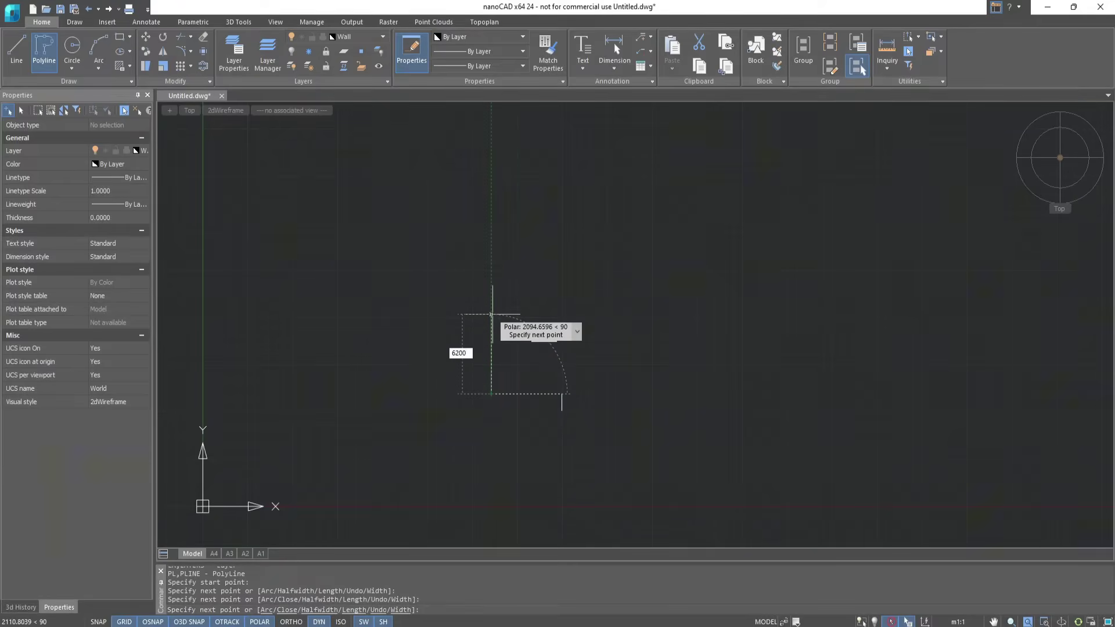
{"action": "key", "text": "Return"}
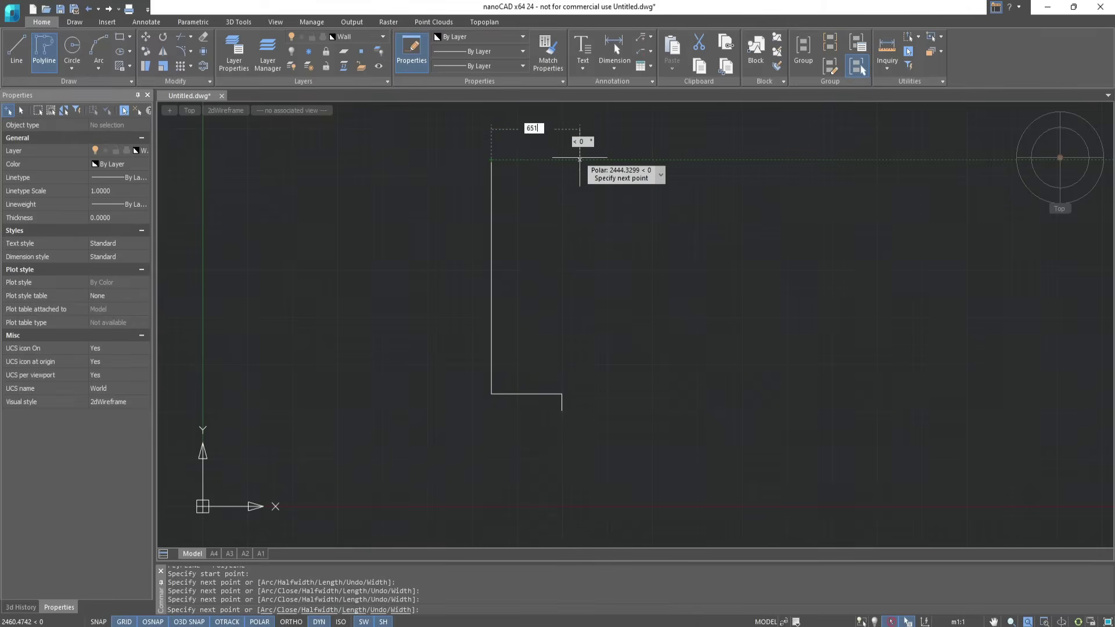
{"action": "left_click", "coordinate": [725, 160]}
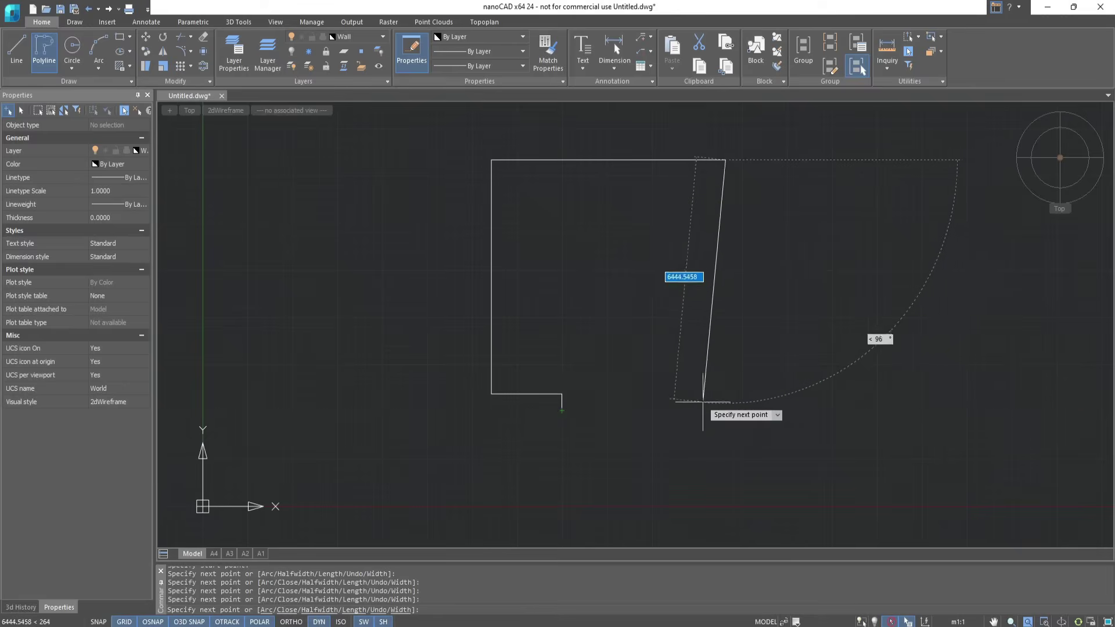
{"action": "left_click", "coordinate": [725, 410]}
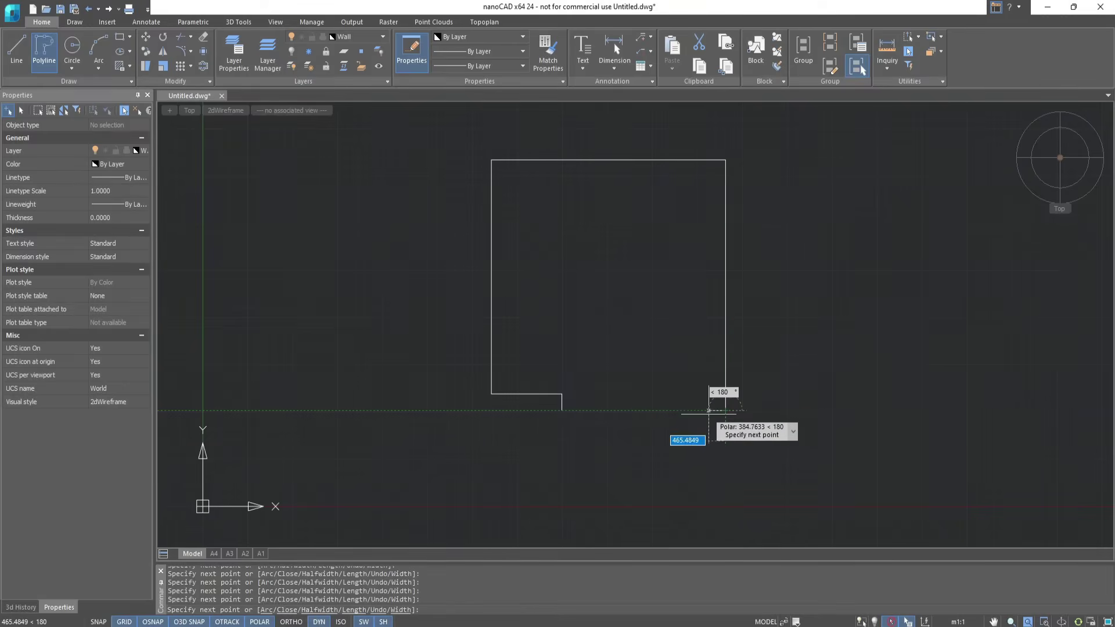
{"action": "left_click", "coordinate": [561, 410]}
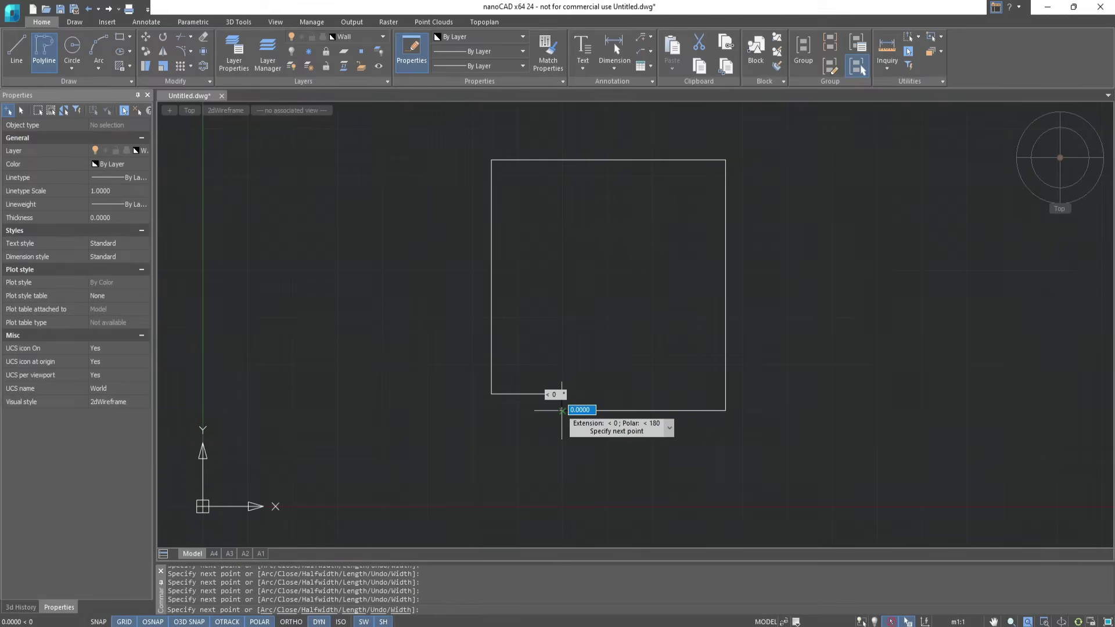
{"action": "key", "text": "Escape"}
{"action": "mouse_move", "coordinate": [800, 220]}
{"action": "middle_mouse_down"}
{"action": "mouse_move", "coordinate": [695, 251]}
{"action": "mouse_move", "coordinate": [680, 227]}
{"action": "mouse_move", "coordinate": [689, 209]}
{"action": "middle_mouse_up"}
{"action": "scroll", "coordinate": [673, 244], "scroll_direction": "up", "scroll_amount": 2}
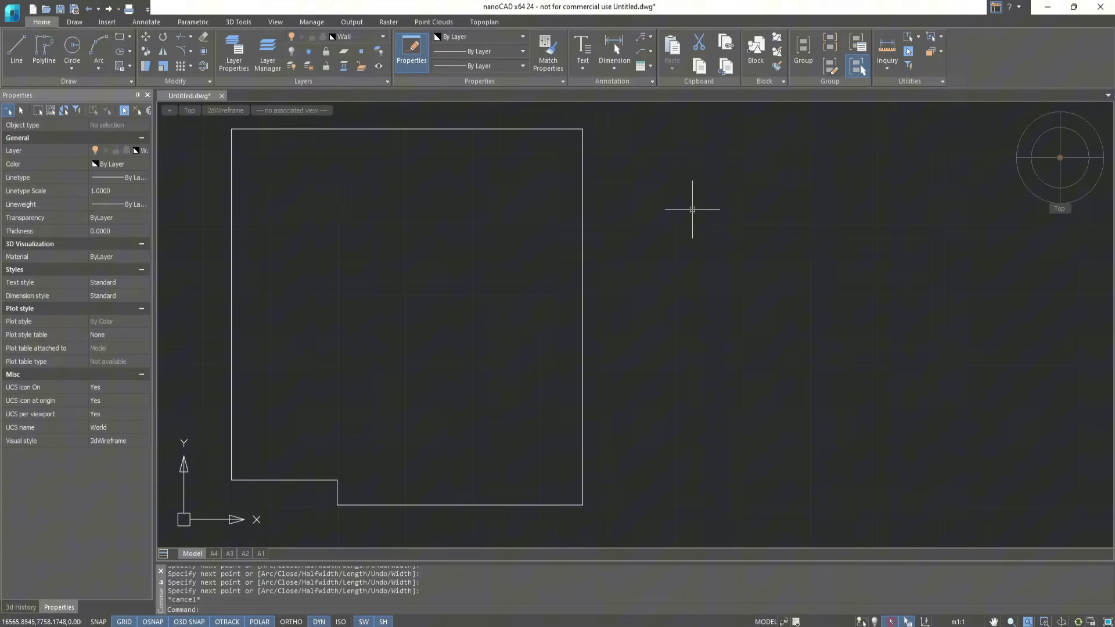
- Save, then draw a partition 2450 up from the notch corner and left to the outer wall
{"action": "key", "text": "ctrl+s"}
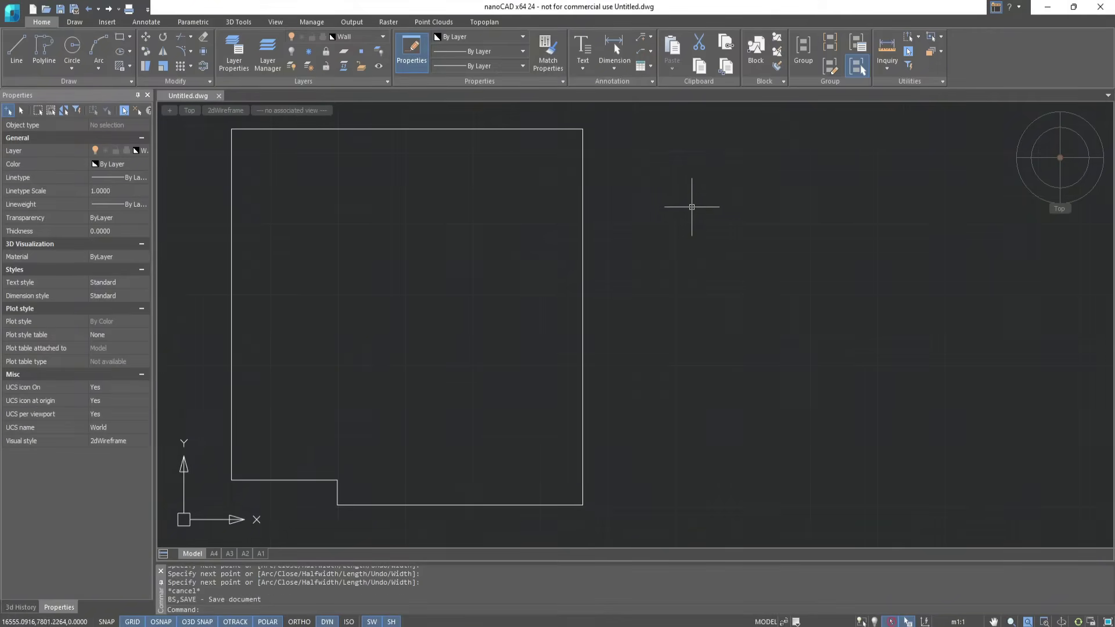
{"action": "left_click", "coordinate": [57, 63]}
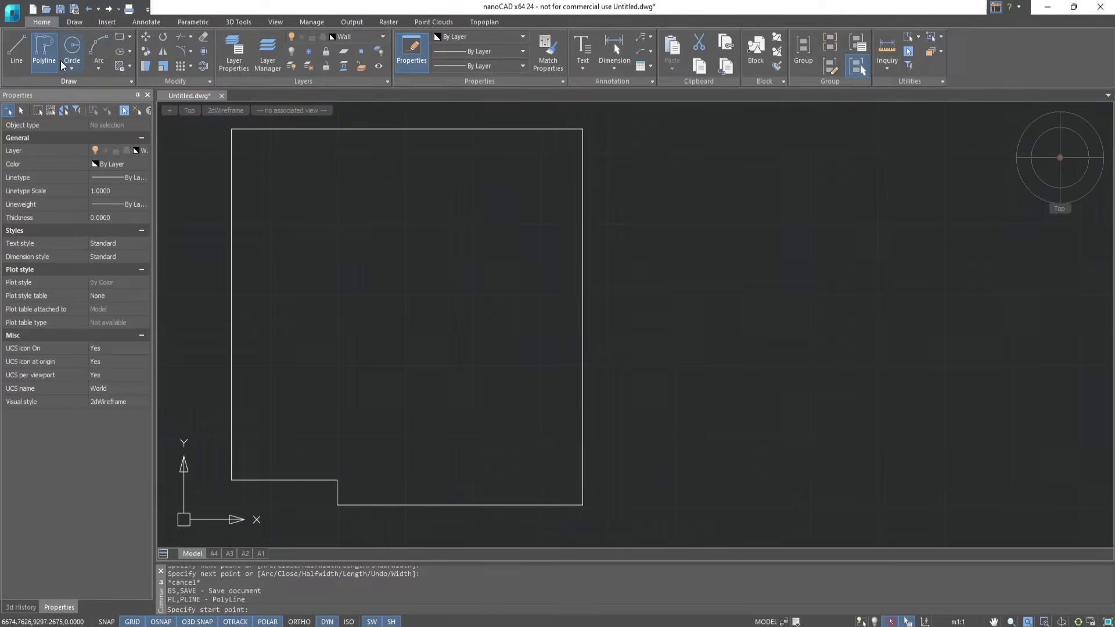
{"action": "left_click", "coordinate": [337, 480]}
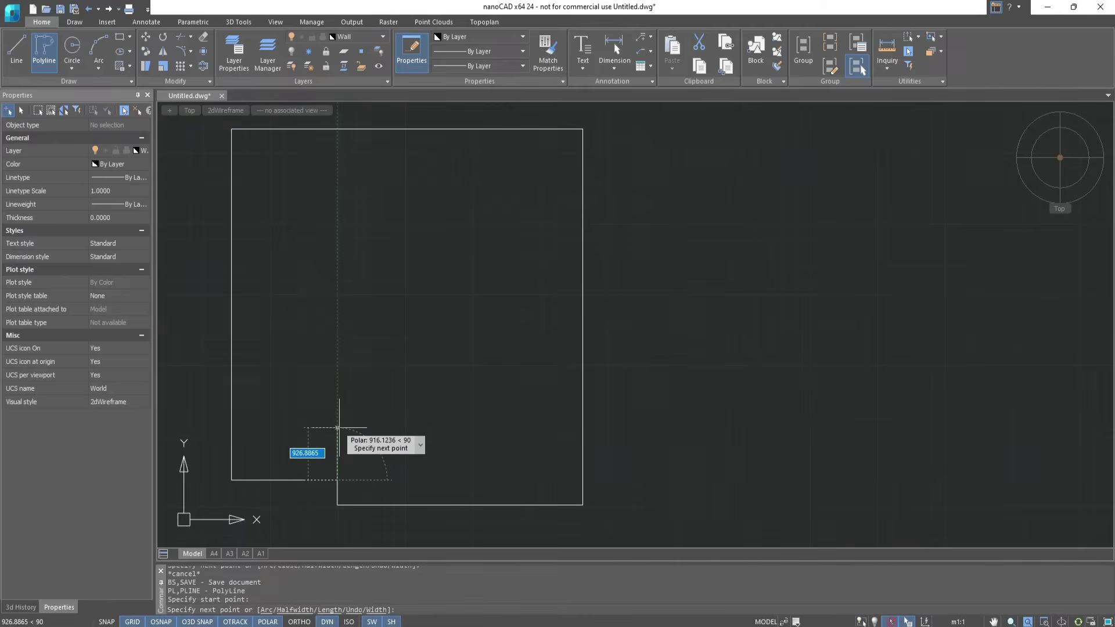
{"action": "type", "text": "2450"}
{"action": "key", "text": "Return"}
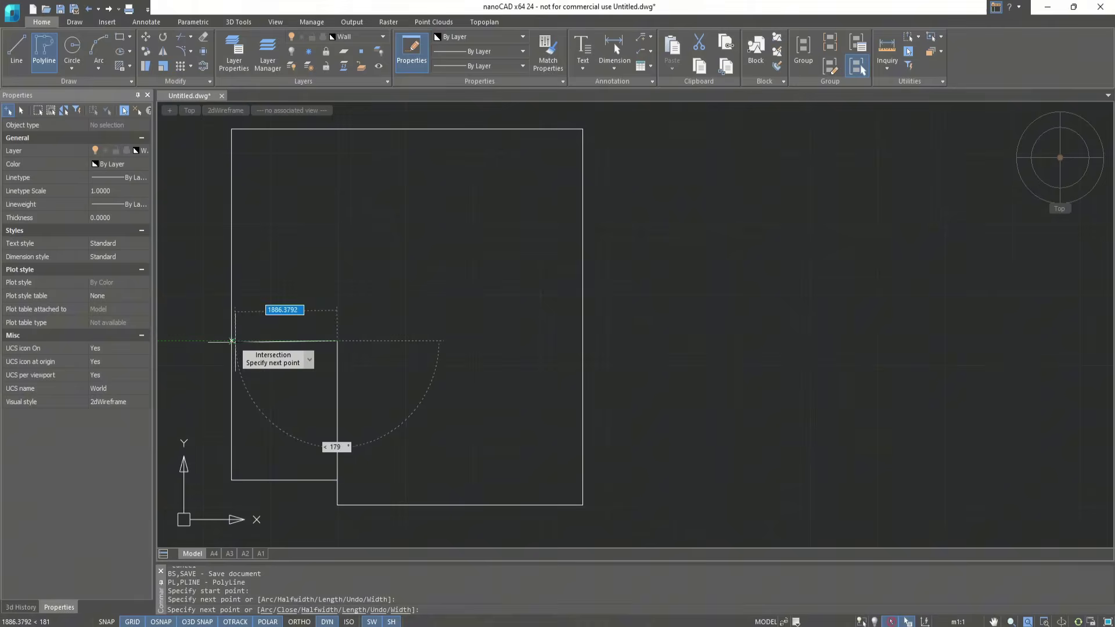
{"action": "left_click", "coordinate": [232, 341]}
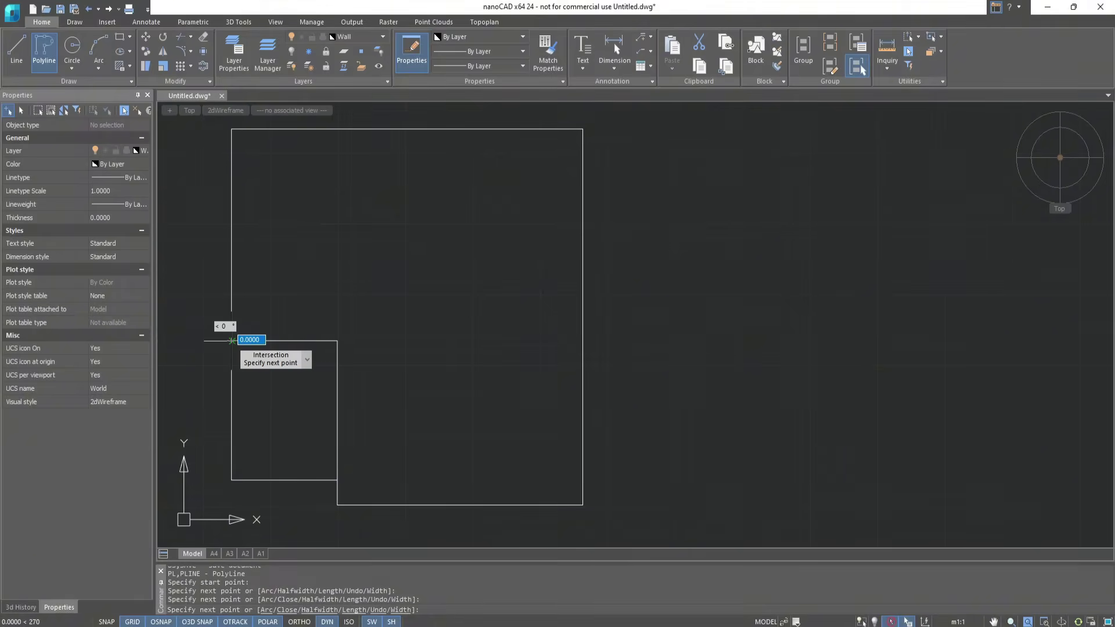
- Draw a second wall from the partition corner rightward, then up to the top outer wall
{"action": "left_click", "coordinate": [44, 55]}
{"action": "left_click", "coordinate": [337, 341]}
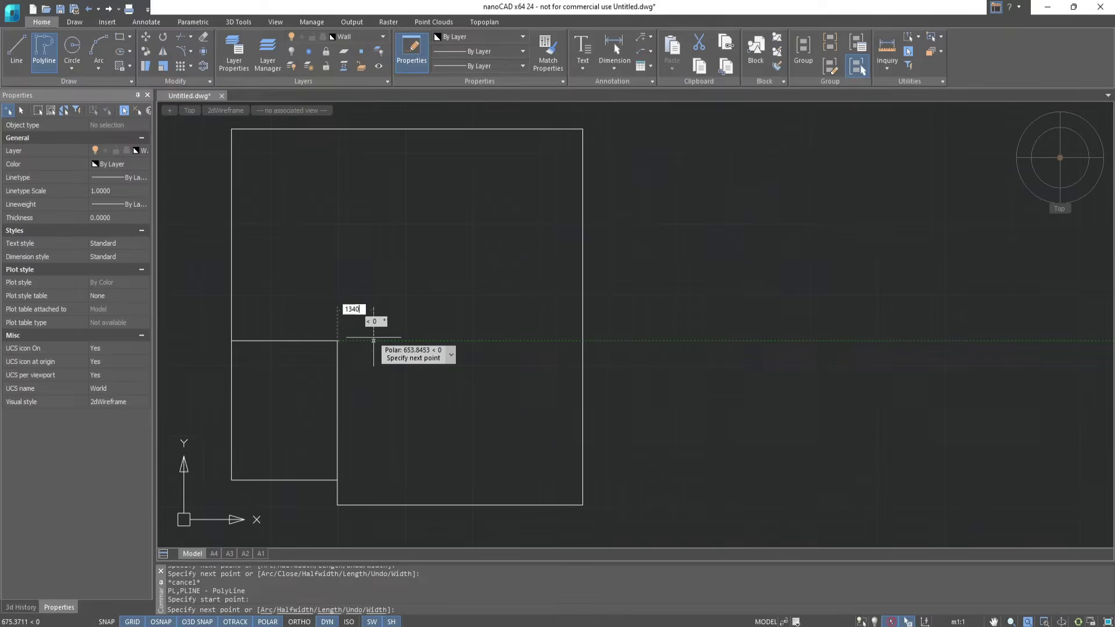
{"action": "left_click", "coordinate": [373, 341]}
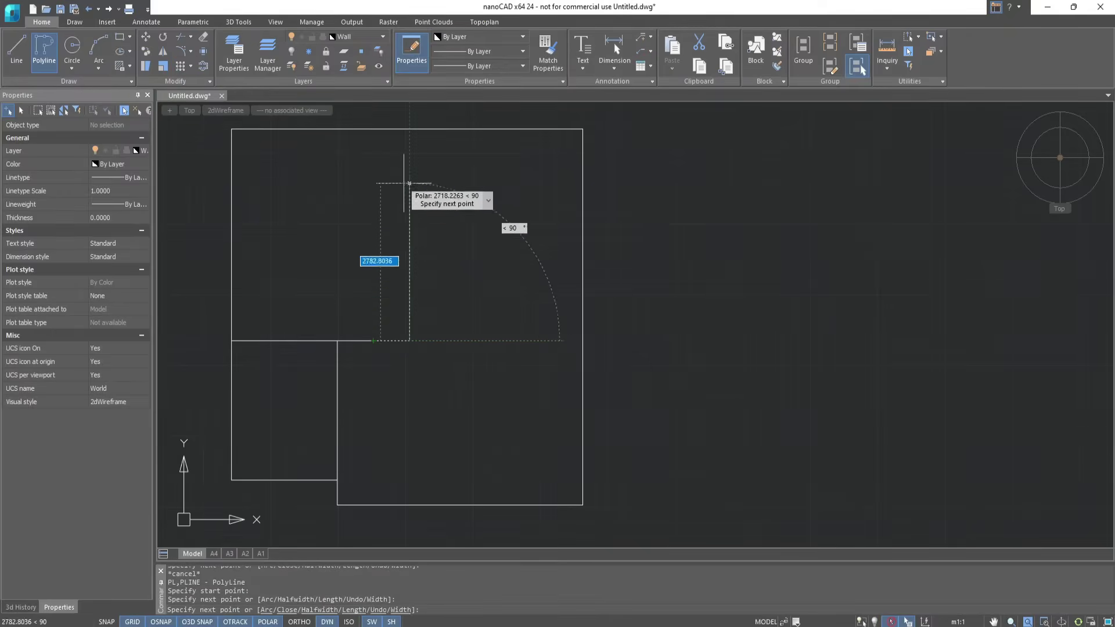
{"action": "scroll", "coordinate": [411, 126], "scroll_direction": "up", "scroll_amount": 5}
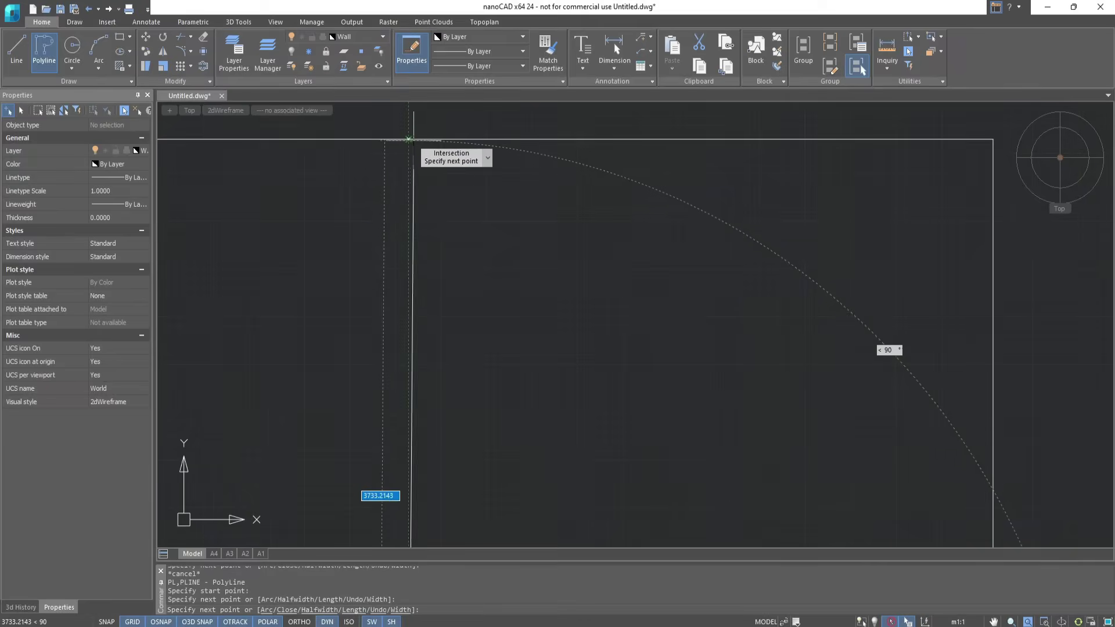
{"action": "left_click", "coordinate": [408, 138]}
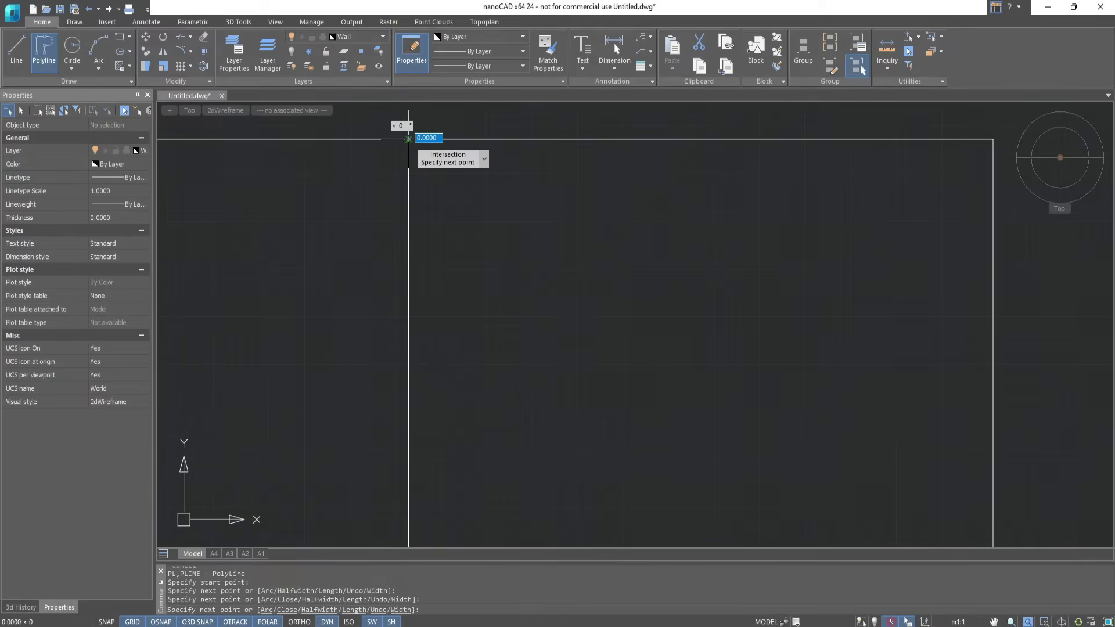
{"action": "key", "text": "Escape"}
{"action": "scroll", "coordinate": [408, 139], "scroll_direction": "down", "scroll_amount": 5}
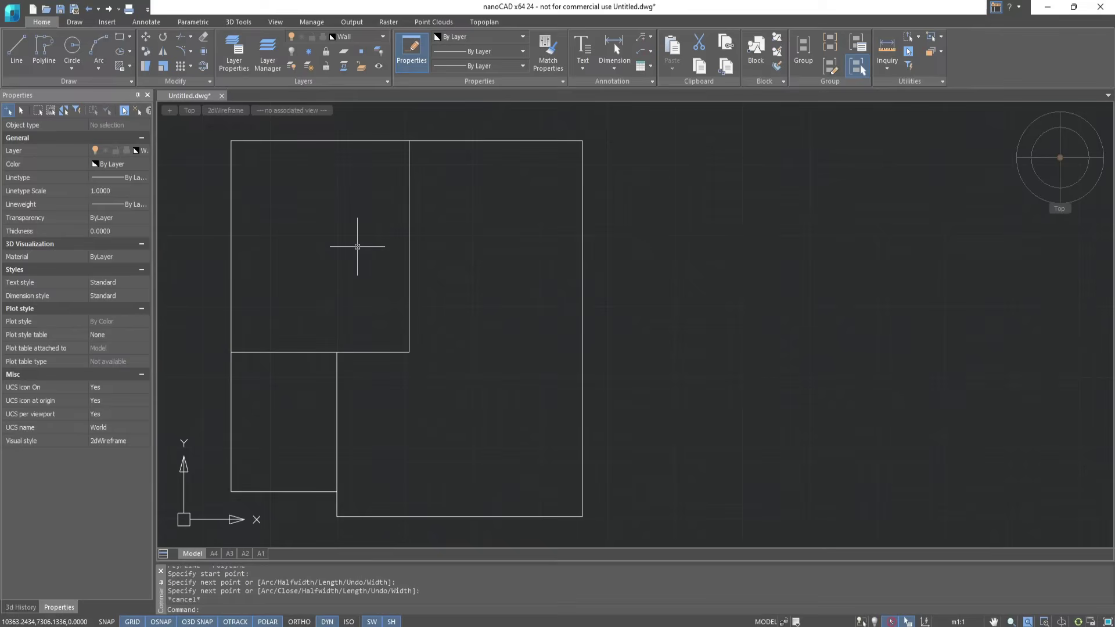
- Draw a wall from the room corner 1130 down, 600 right, then down to the bottom wall
{"action": "left_click", "coordinate": [51, 62]}
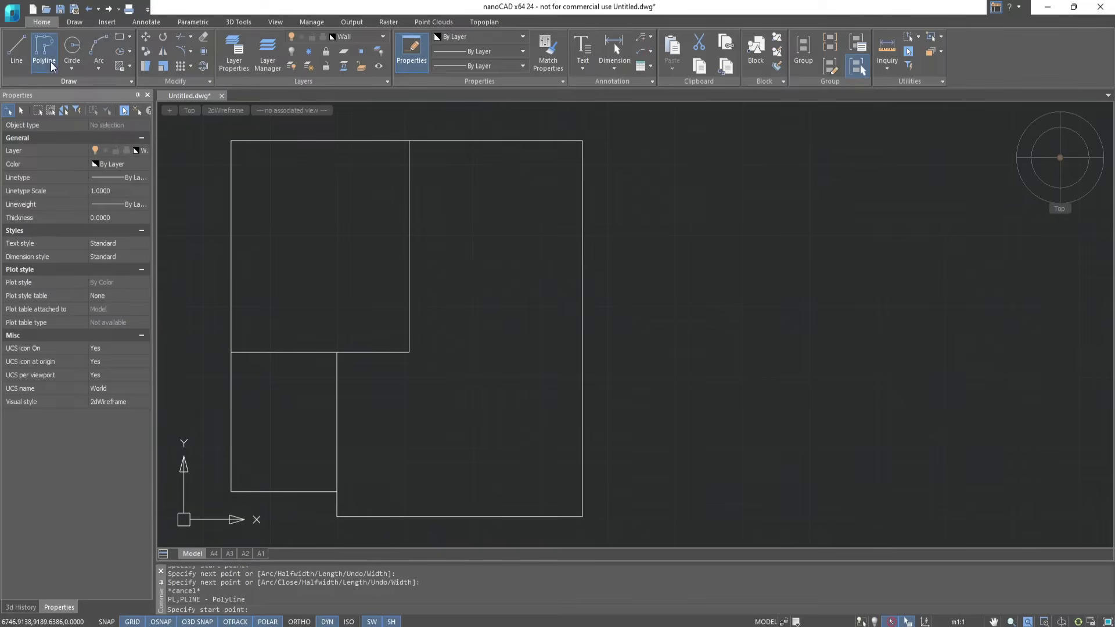
{"action": "left_click", "coordinate": [409, 352]}
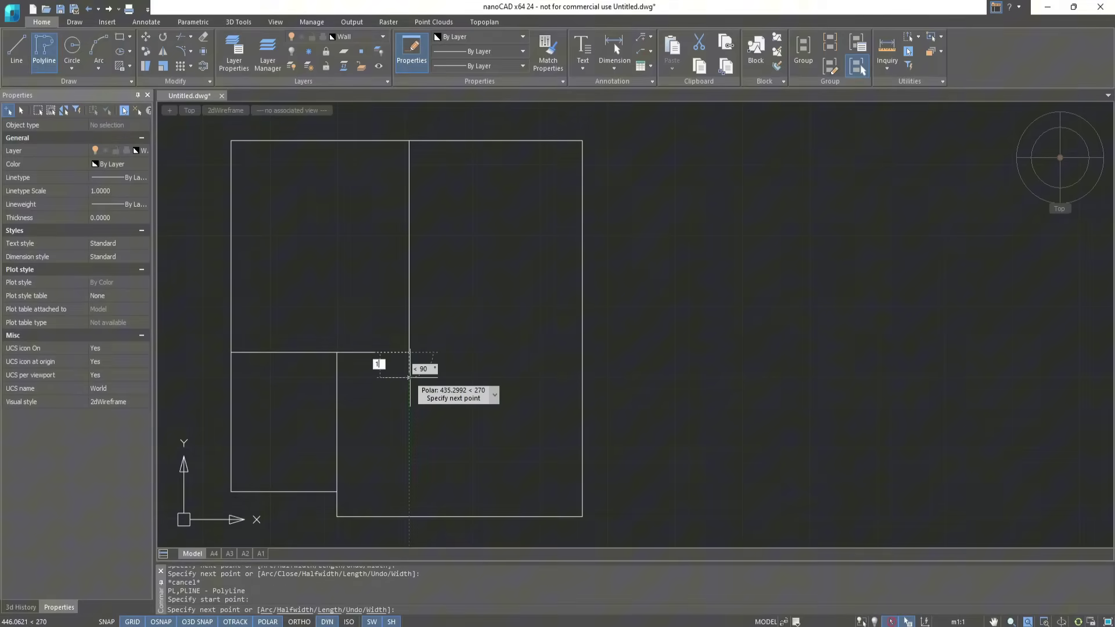
{"action": "type", "text": "1130"}
{"action": "key", "text": "Return"}
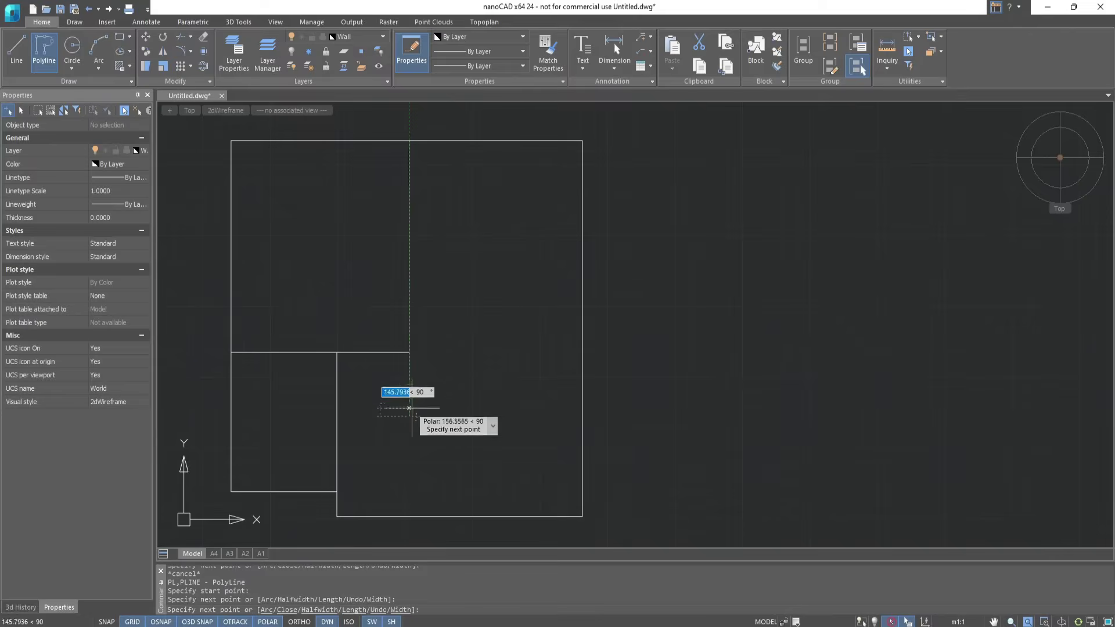
{"action": "type", "text": "600"}
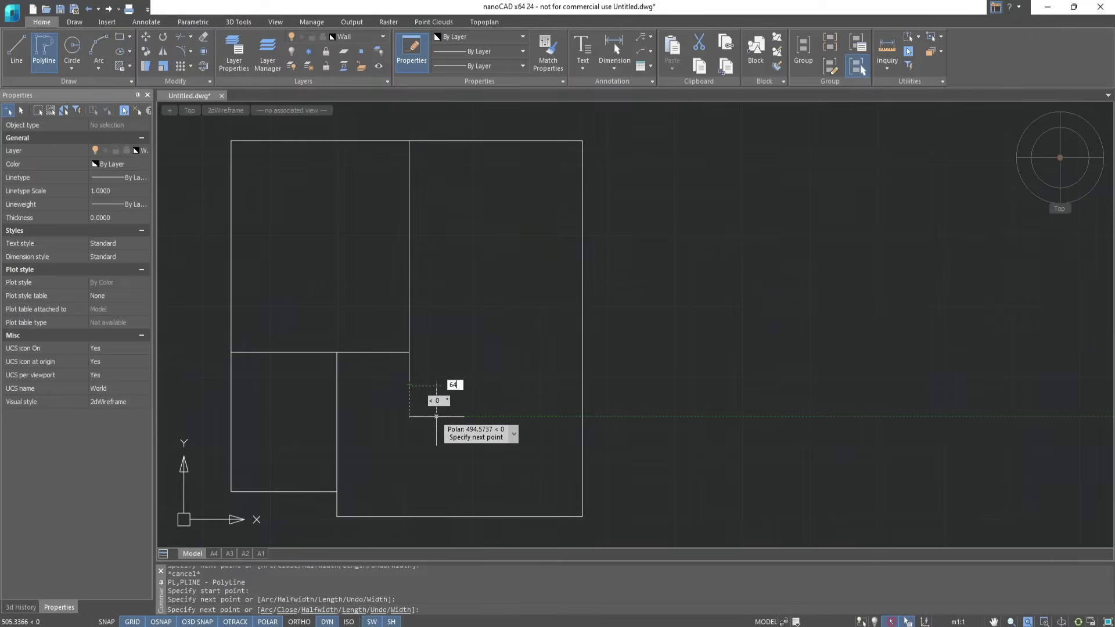
{"action": "key", "text": "Return"}
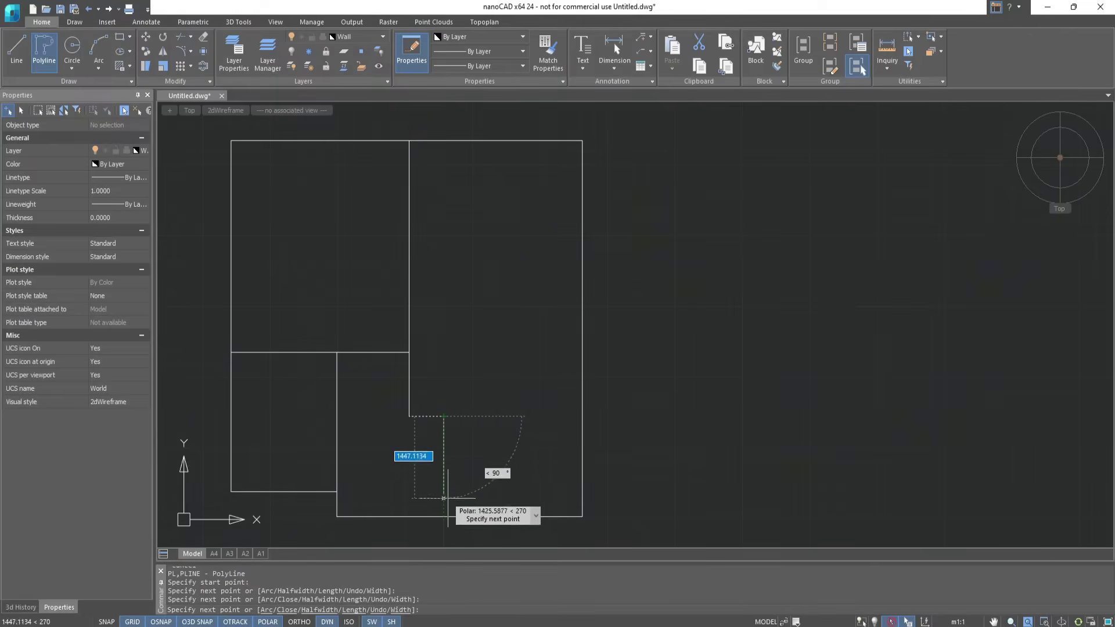
{"action": "left_click", "coordinate": [443, 515]}
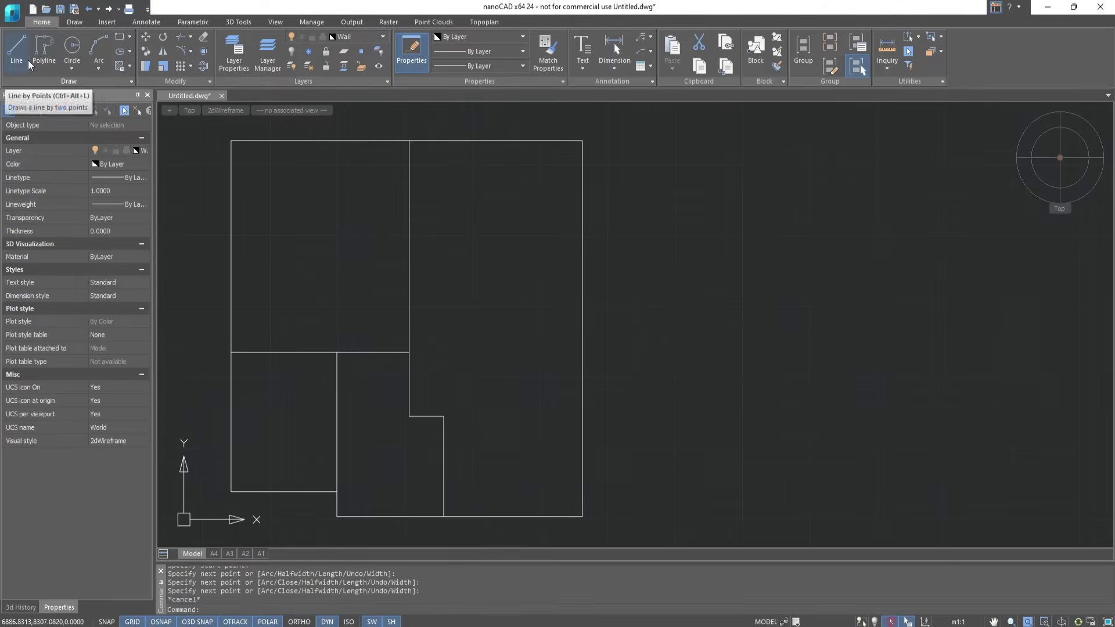
{"action": "left_click", "coordinate": [27, 59]}
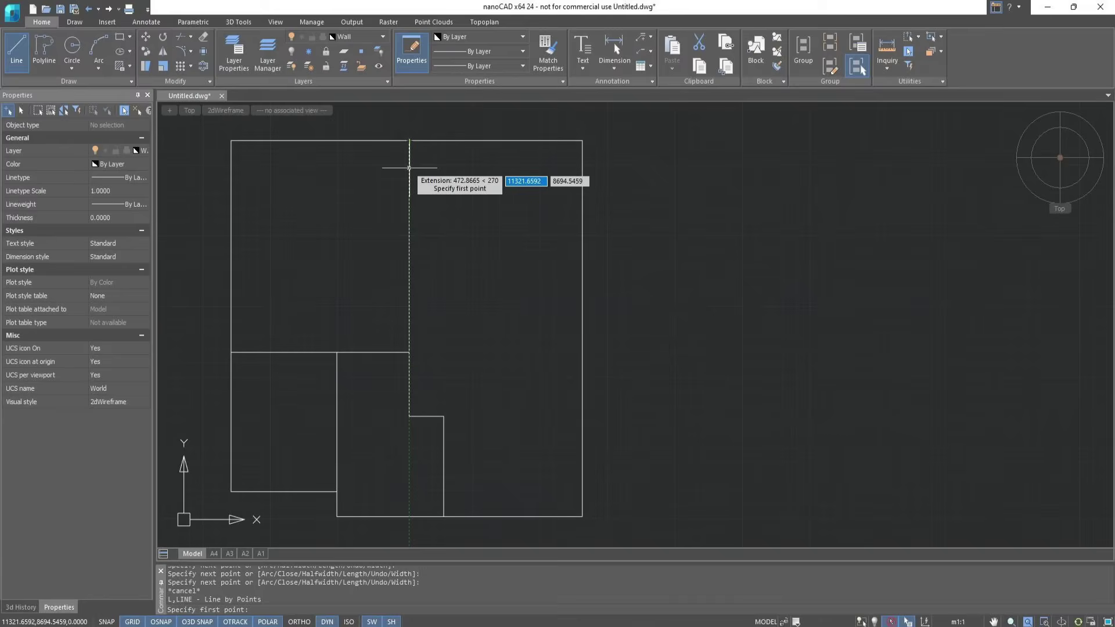
- Draw a line from 850 below the top wall across to the right outer wall, then save
{"action": "type", "text": "850"}
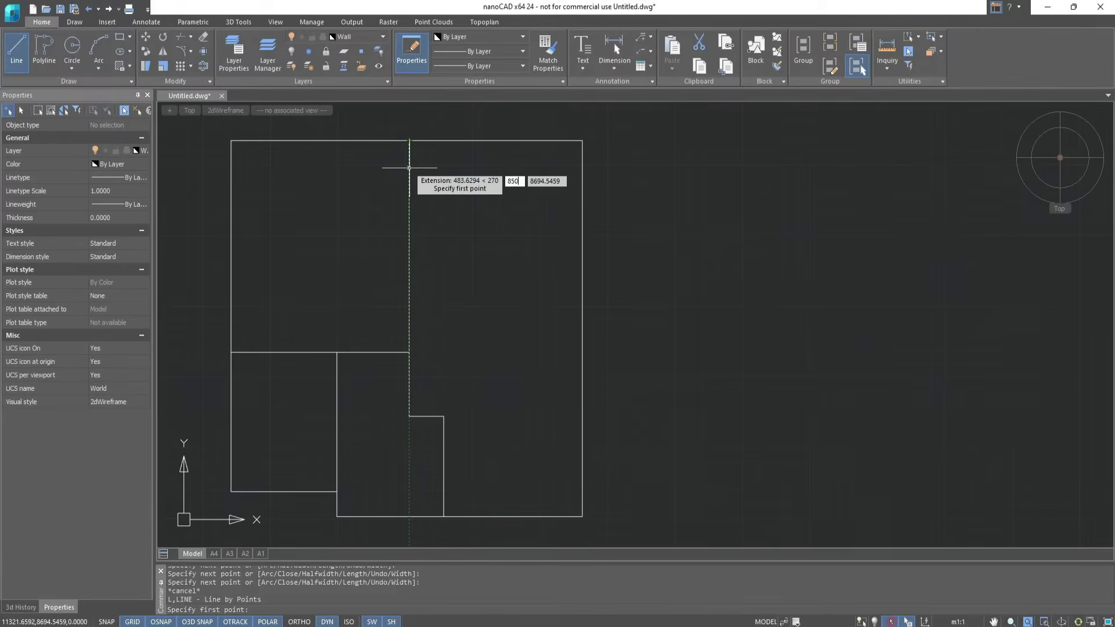
{"action": "key", "text": "Return"}
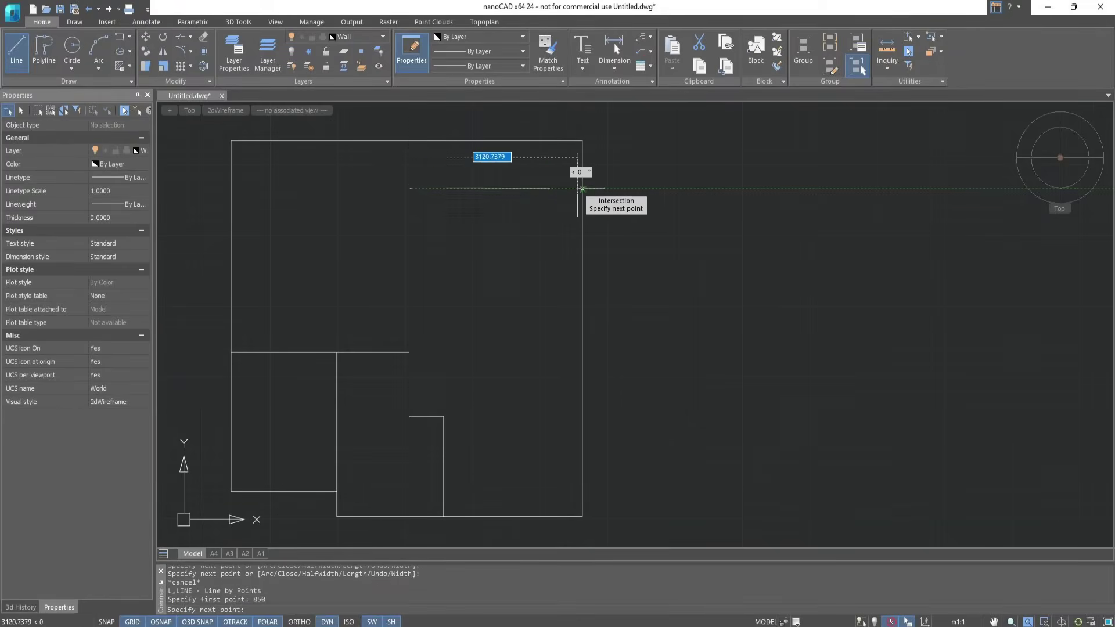
{"action": "left_click", "coordinate": [583, 188]}
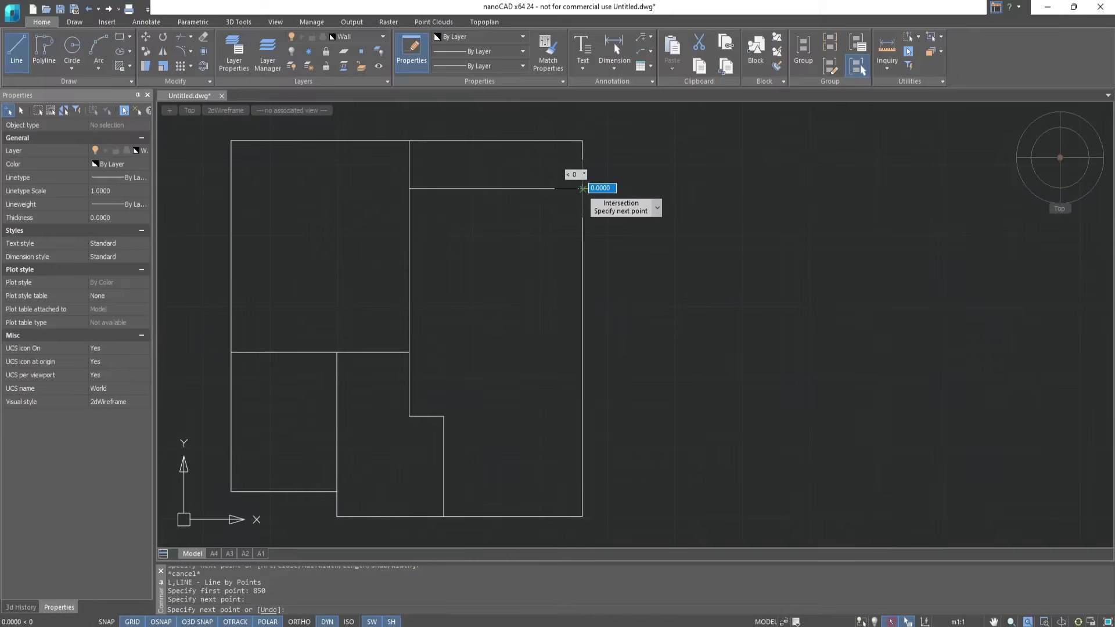
{"action": "key", "text": "Escape"}
{"action": "key", "text": "ctrl+s"}
{"action": "key", "text": "Escape"}
{"action": "key", "text": "Escape"}
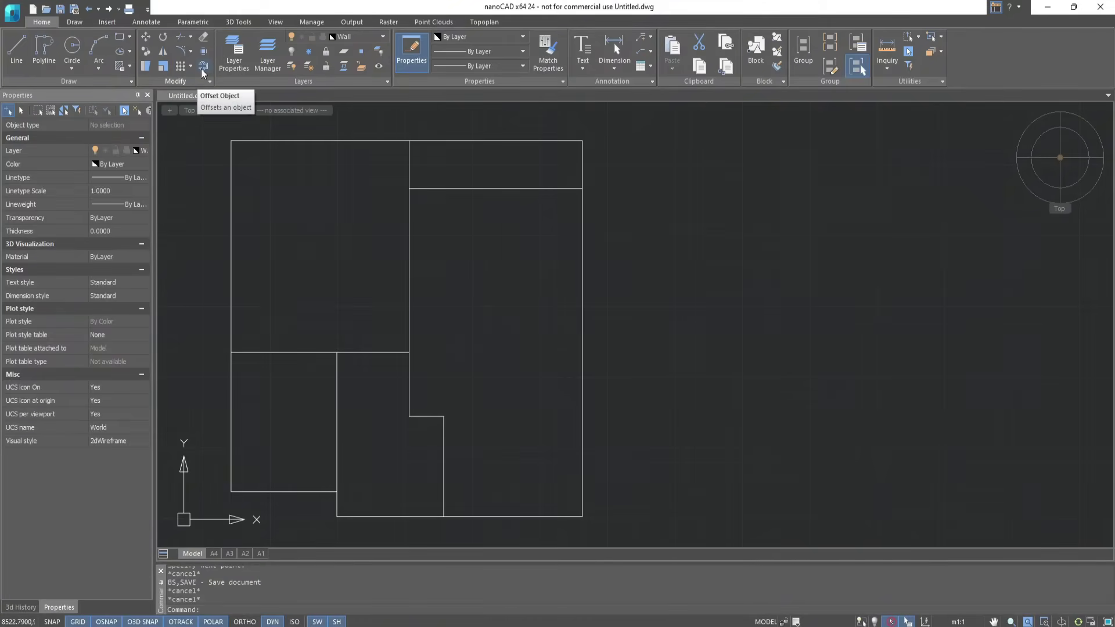
- Offset the outer wall outline by 200 to give the outer walls thickness
{"action": "left_click", "coordinate": [74, 21]}
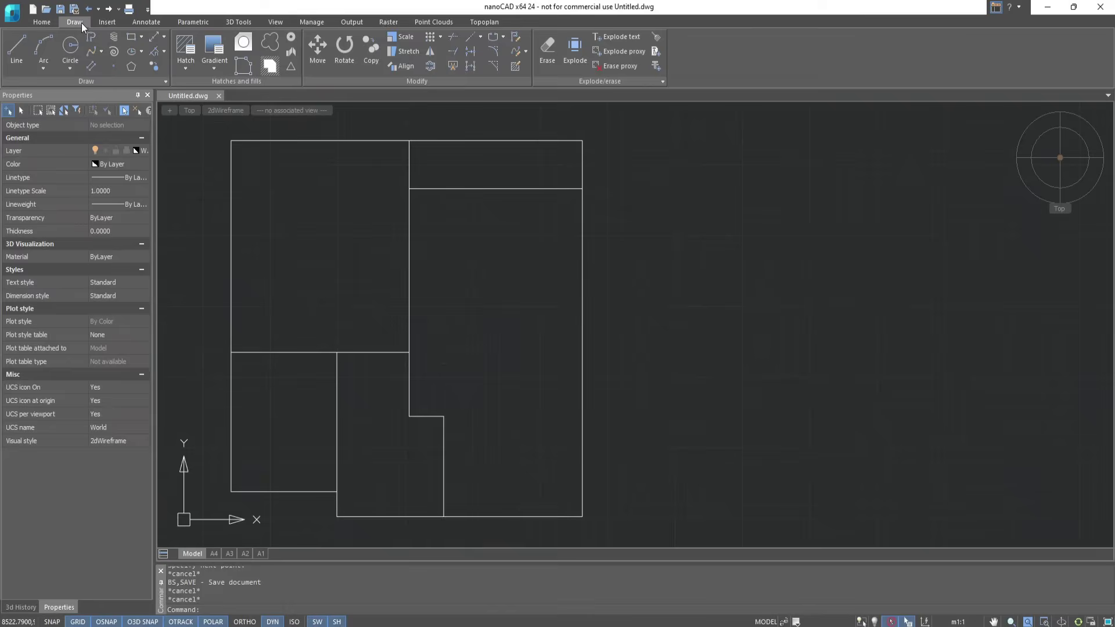
{"action": "left_click", "coordinate": [430, 66]}
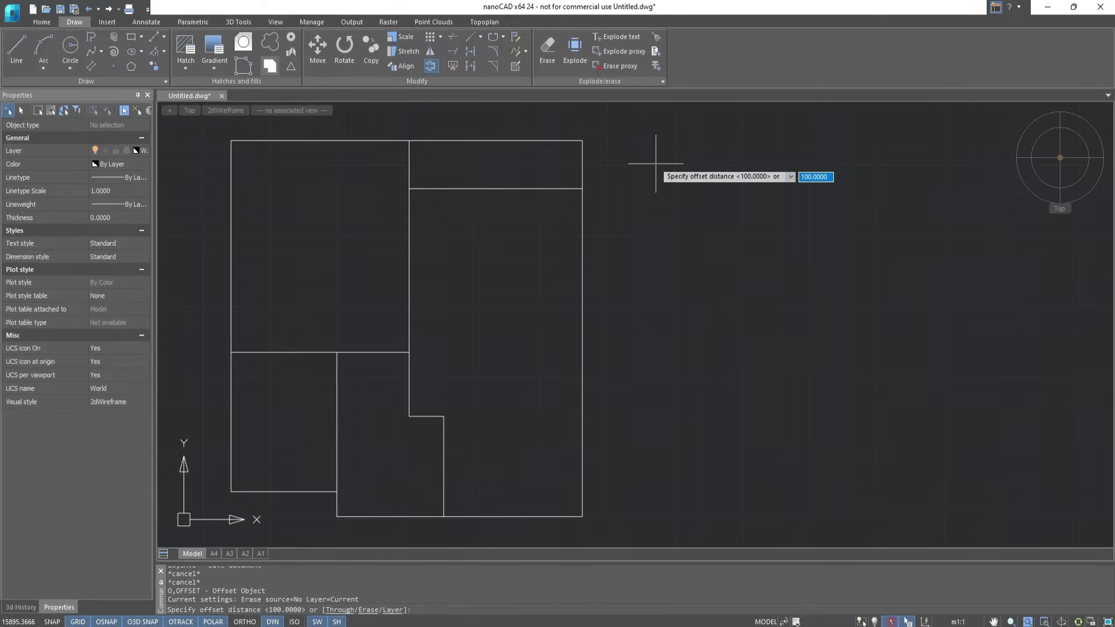
{"action": "type", "text": "200"}
{"action": "key", "text": "Return"}
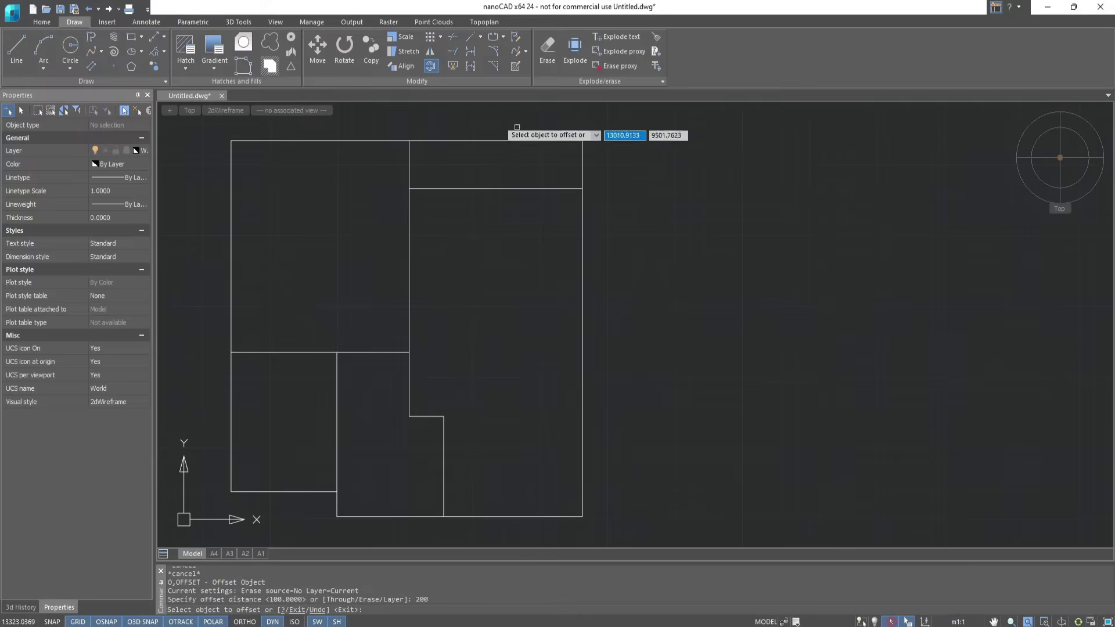
{"action": "left_click", "coordinate": [488, 141]}
{"action": "left_click", "coordinate": [490, 131]}
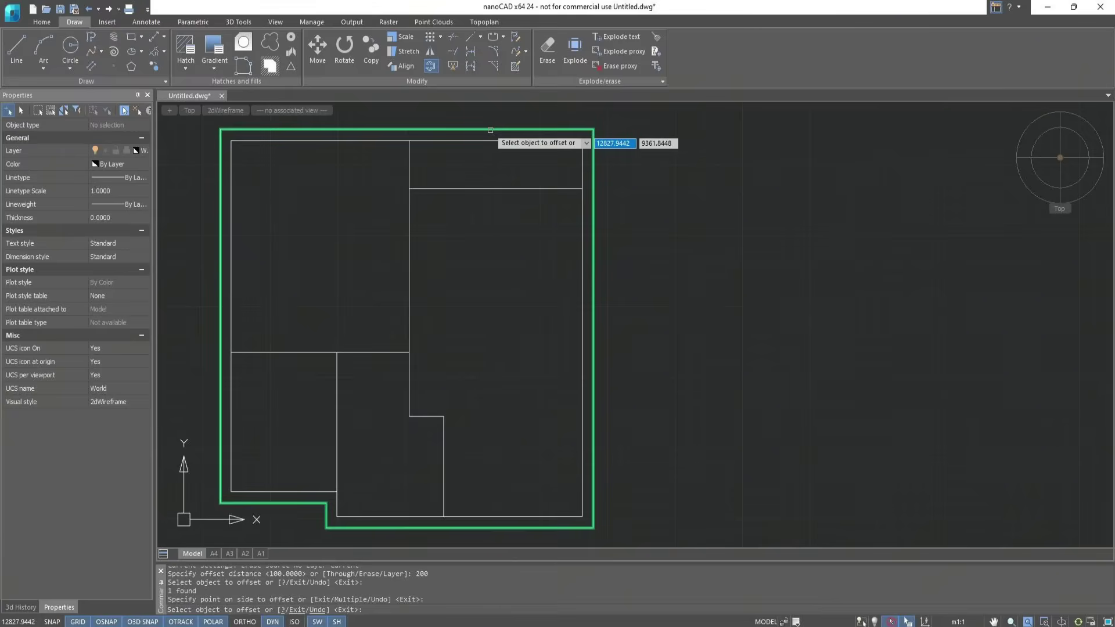
{"action": "key", "text": "Escape"}
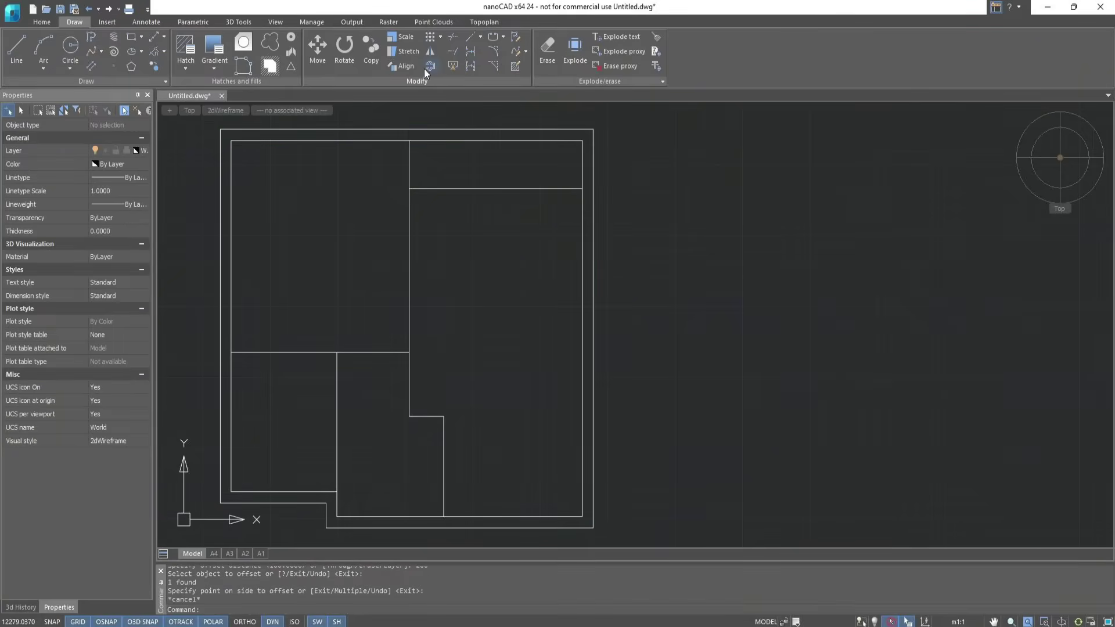
- Offset the lower-left, L-shaped, lower and upper horizontal interior wall lines by 100
{"action": "left_click", "coordinate": [431, 66]}
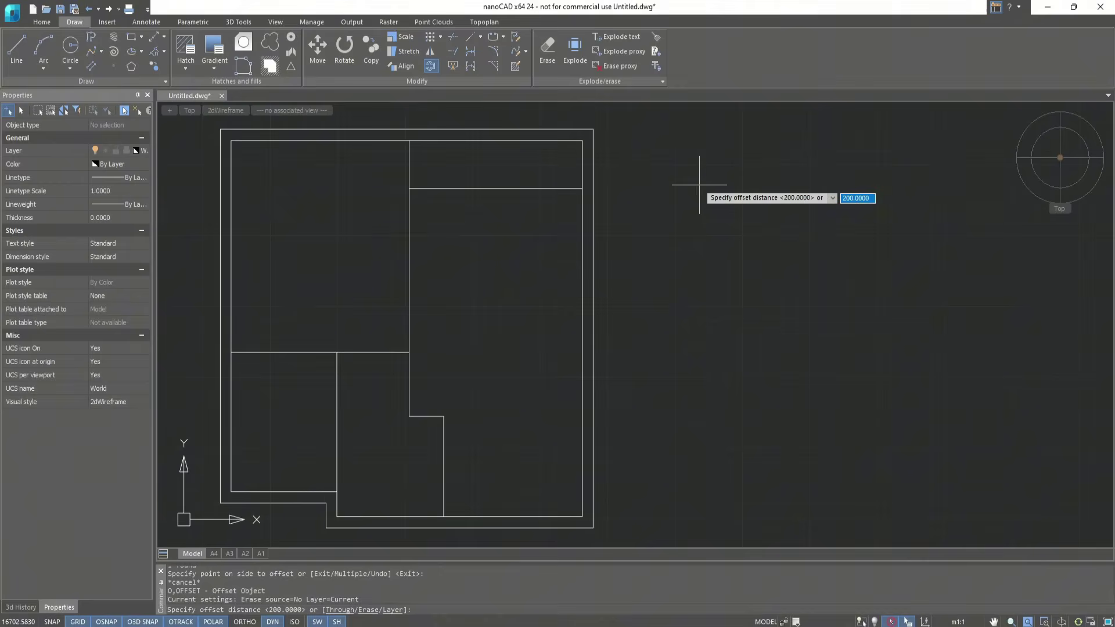
{"action": "type", "text": "10"}
{"action": "key", "text": "Return"}
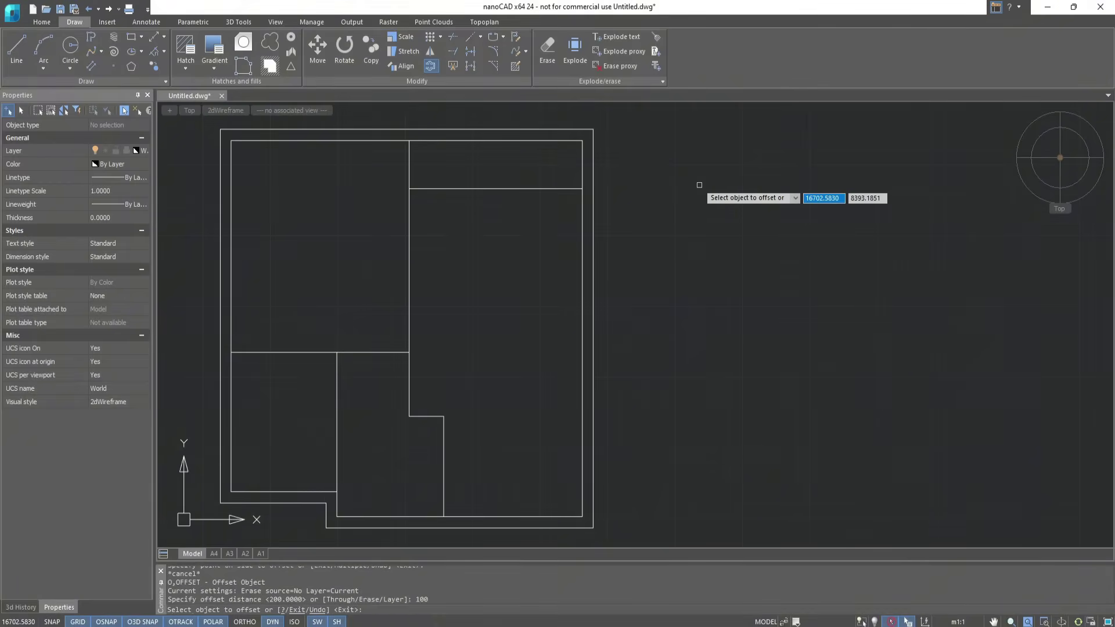
{"action": "left_click", "coordinate": [314, 353]}
{"action": "left_click", "coordinate": [301, 363]}
{"action": "left_click", "coordinate": [358, 352]}
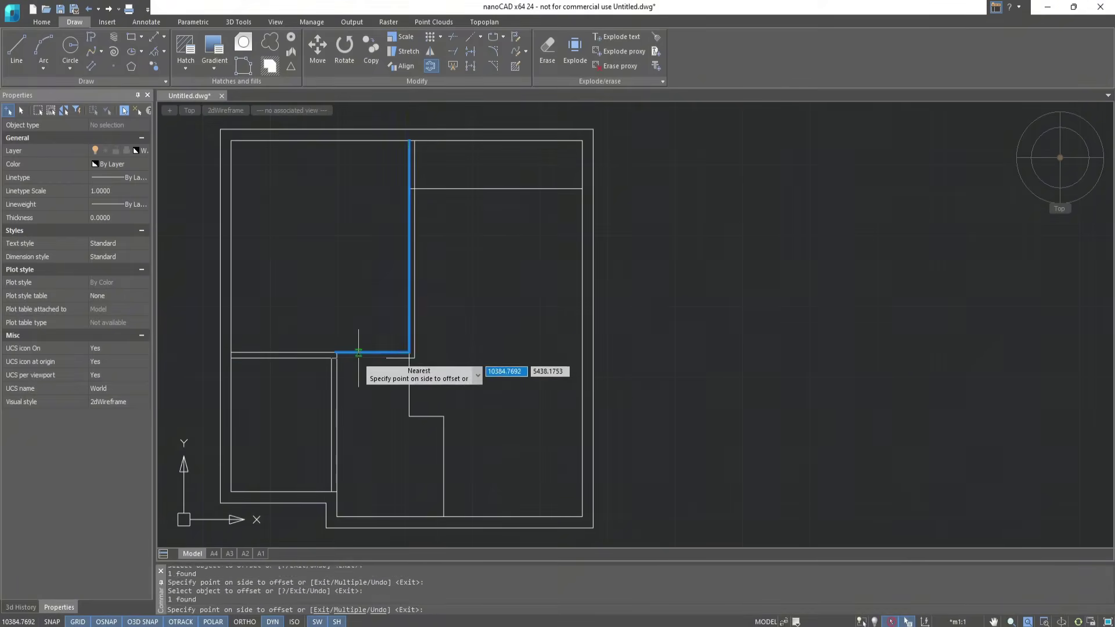
{"action": "left_click", "coordinate": [358, 354]}
{"action": "left_click", "coordinate": [410, 361]}
{"action": "left_click", "coordinate": [414, 368]}
{"action": "left_click", "coordinate": [433, 190]}
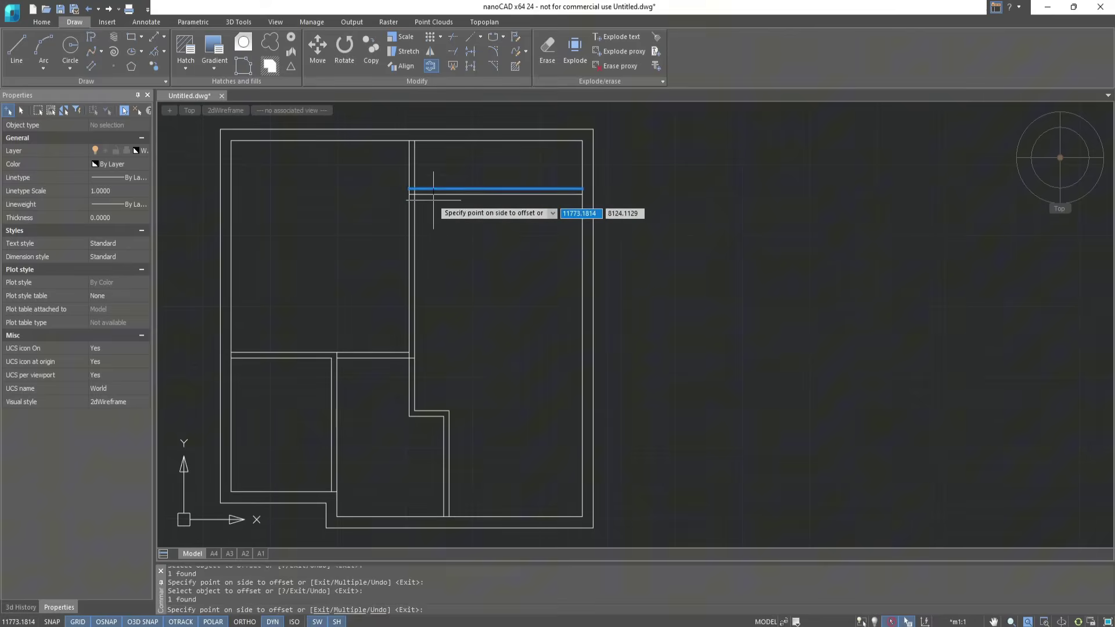
{"action": "key", "text": "Escape"}
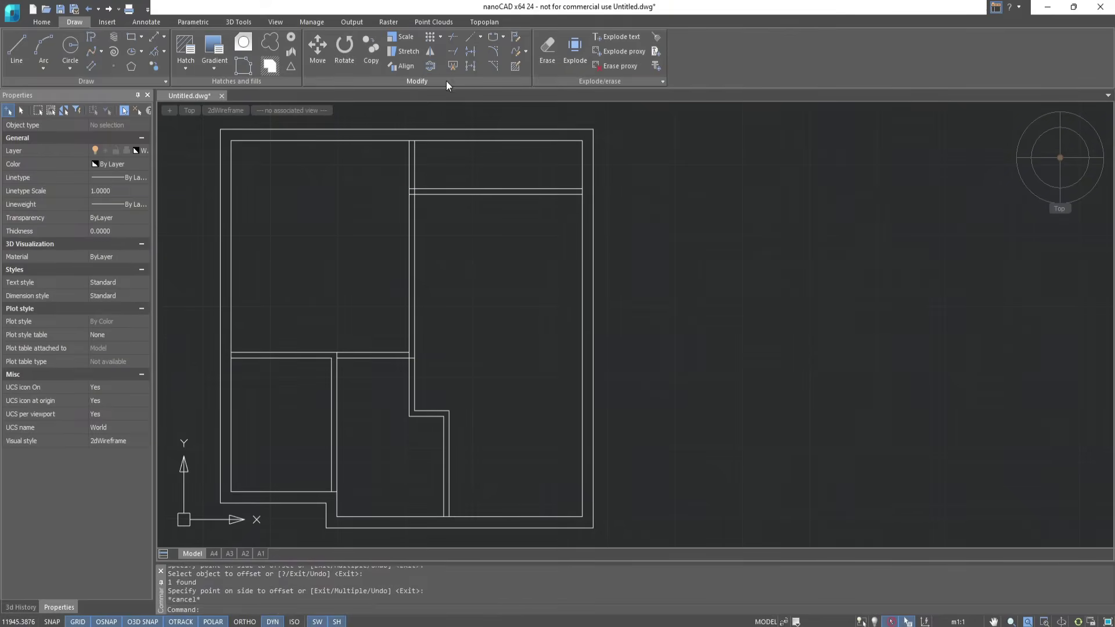
- Smart Trim the two leftover wall stubs at the upper partition corner, then zoom out
{"action": "left_click", "coordinate": [452, 67]}
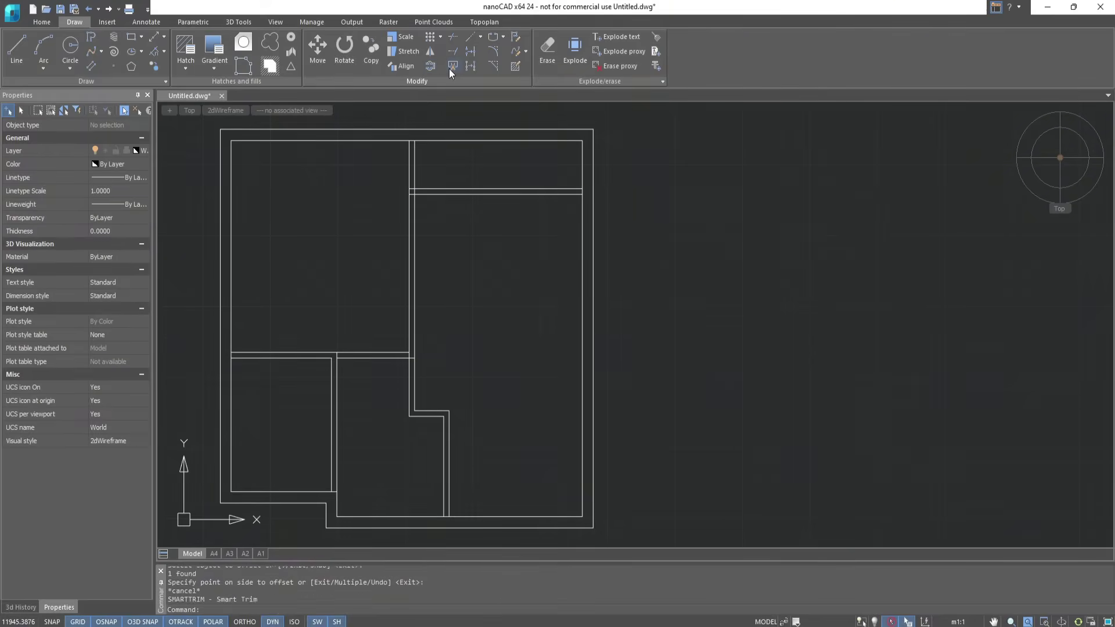
{"action": "scroll", "coordinate": [395, 190], "scroll_direction": "up", "scroll_amount": 2}
{"action": "left_click", "coordinate": [435, 189]}
{"action": "left_click", "coordinate": [435, 202]}
{"action": "scroll", "coordinate": [406, 182], "scroll_direction": "down", "scroll_amount": 2}
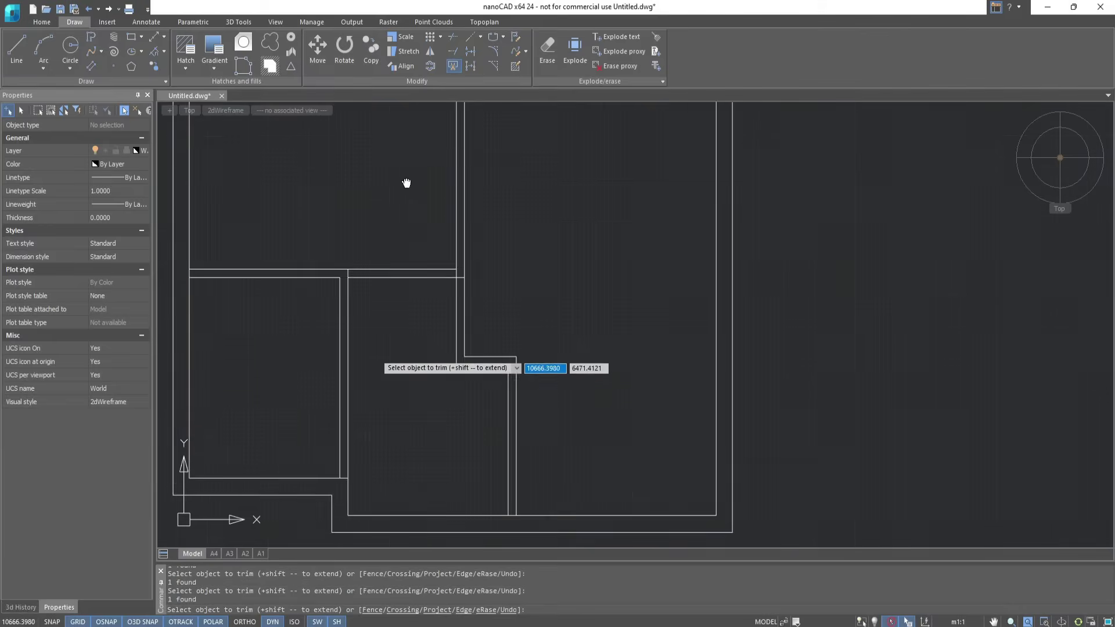
{"action": "scroll", "coordinate": [378, 278], "scroll_direction": "up", "scroll_amount": 2}
{"action": "scroll", "coordinate": [307, 262], "scroll_direction": "down", "scroll_amount": 3}
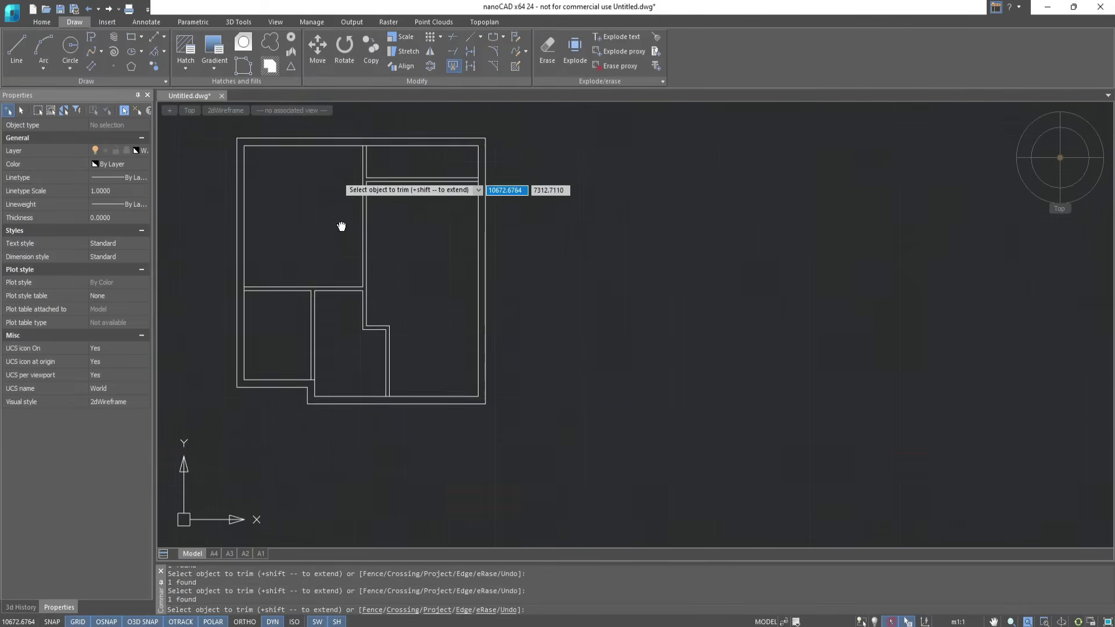
{"action": "key", "text": "Escape"}
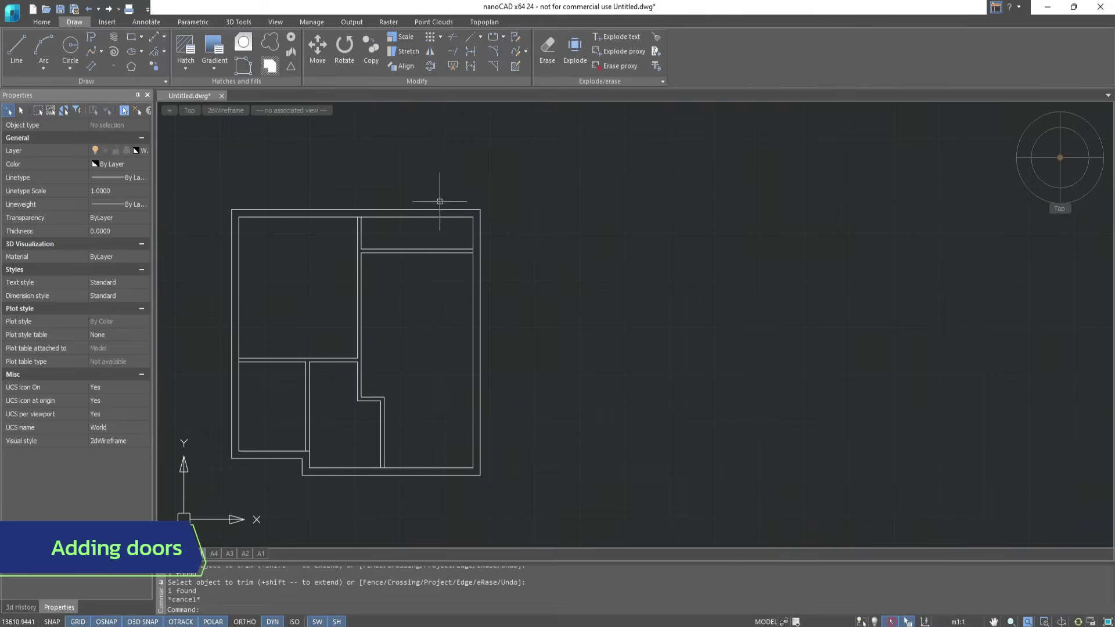
- Make Door the current layer
{"action": "left_click", "coordinate": [46, 24]}
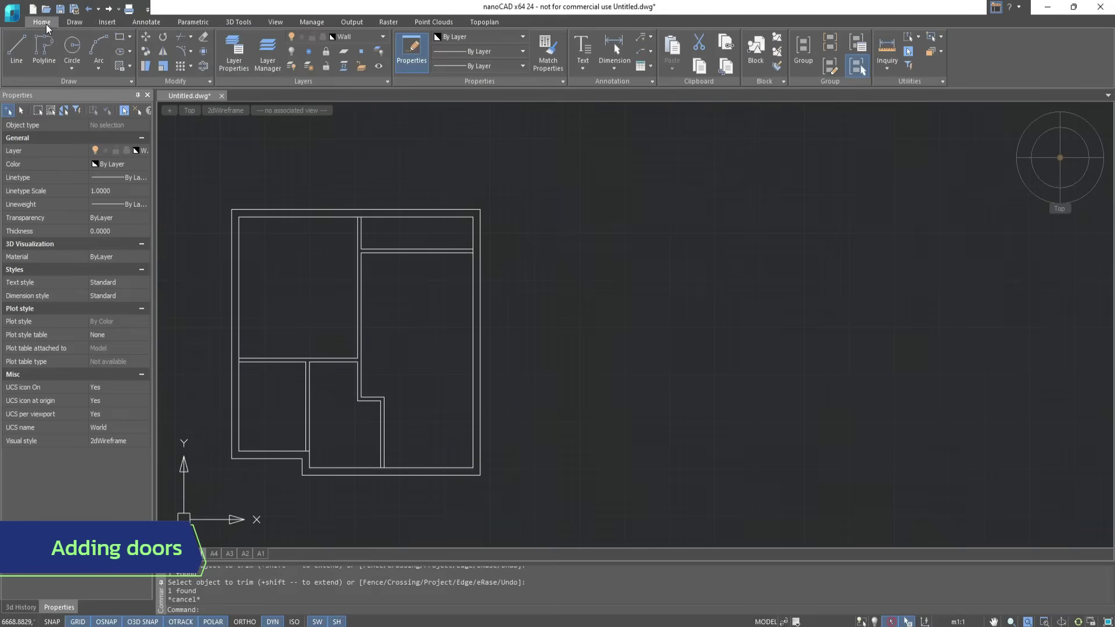
{"action": "left_click", "coordinate": [382, 37]}
{"action": "left_click", "coordinate": [369, 73]}
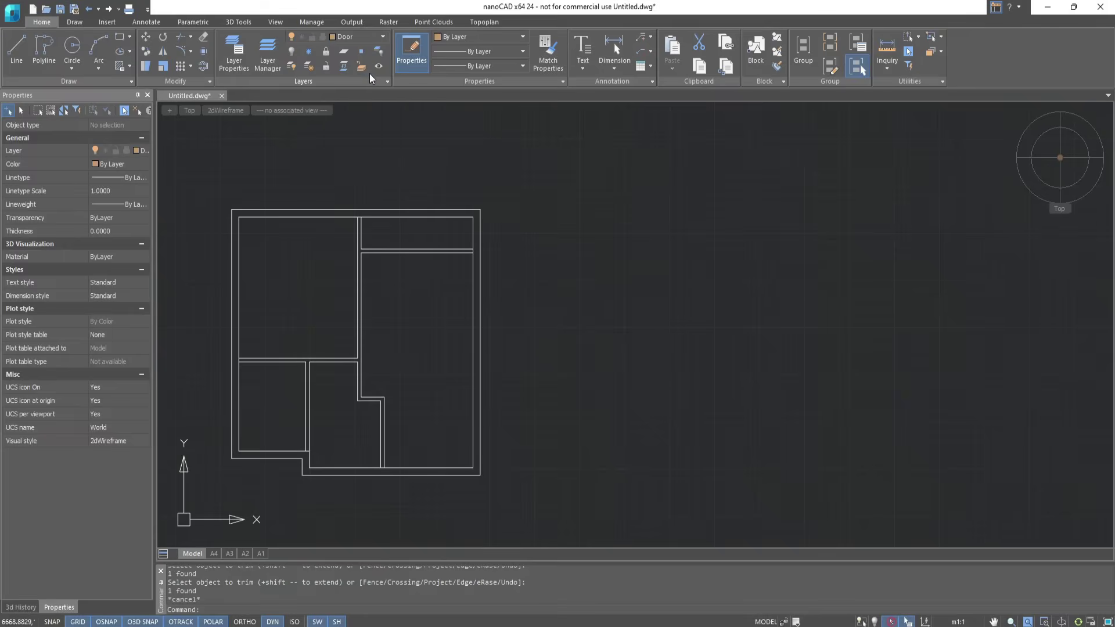
- Draw a 60 by 200 rectangle beside the floor plan
{"action": "left_click", "coordinate": [123, 37]}
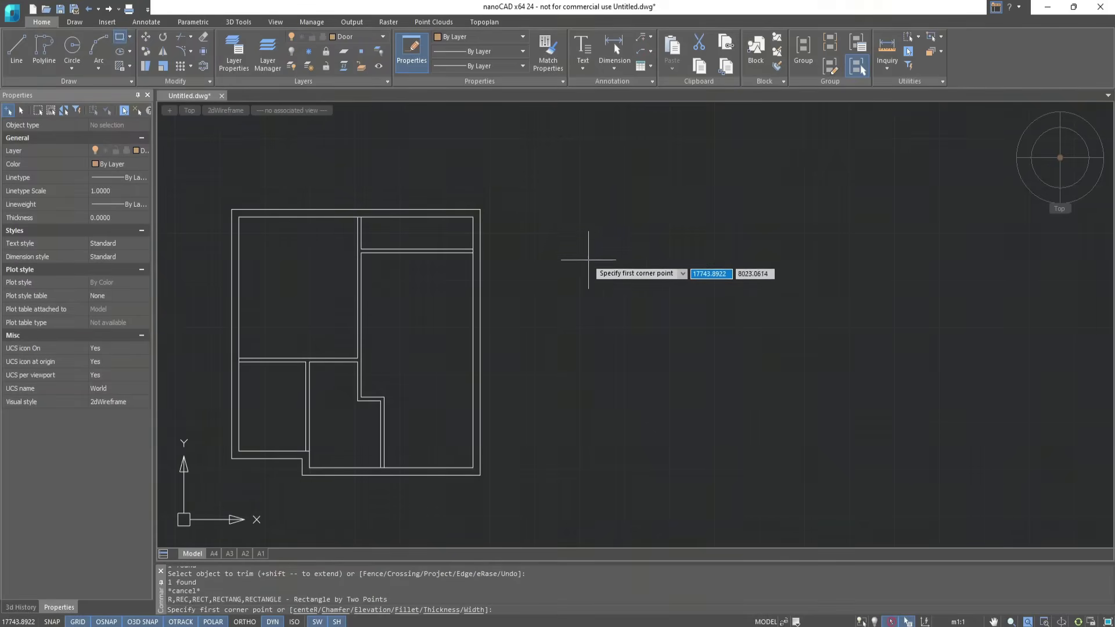
{"action": "scroll", "coordinate": [577, 293], "scroll_direction": "up", "scroll_amount": 5}
{"action": "scroll", "coordinate": [590, 346], "scroll_direction": "up", "scroll_amount": 2}
{"action": "left_click", "coordinate": [582, 365]}
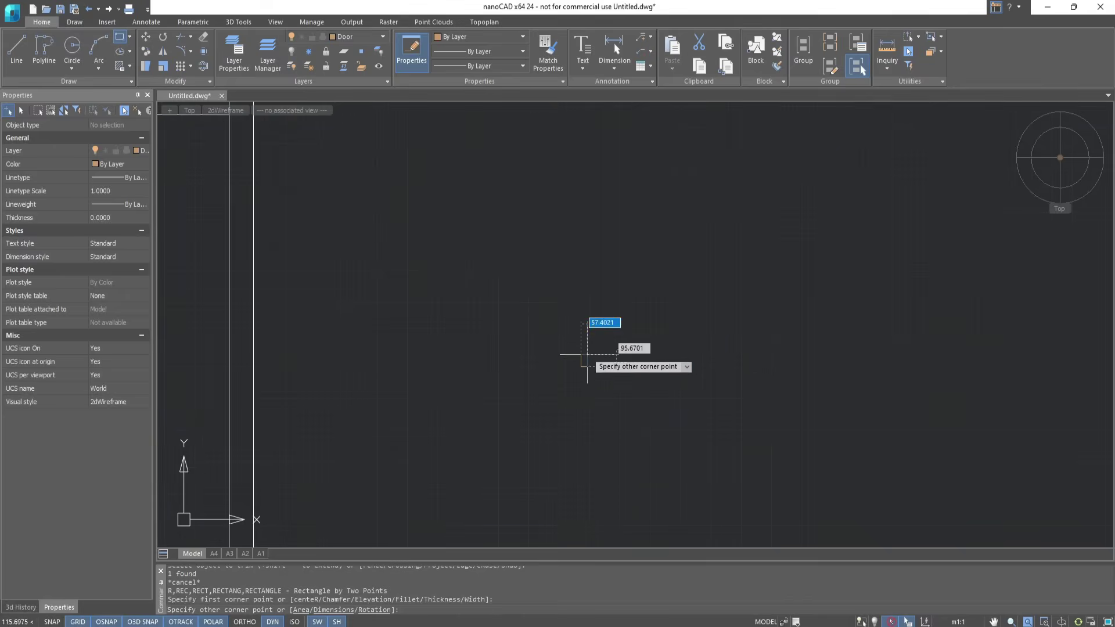
{"action": "type", "text": "60"}
{"action": "key", "text": "Tab"}
{"action": "type", "text": "200"}
{"action": "key", "text": "Return"}
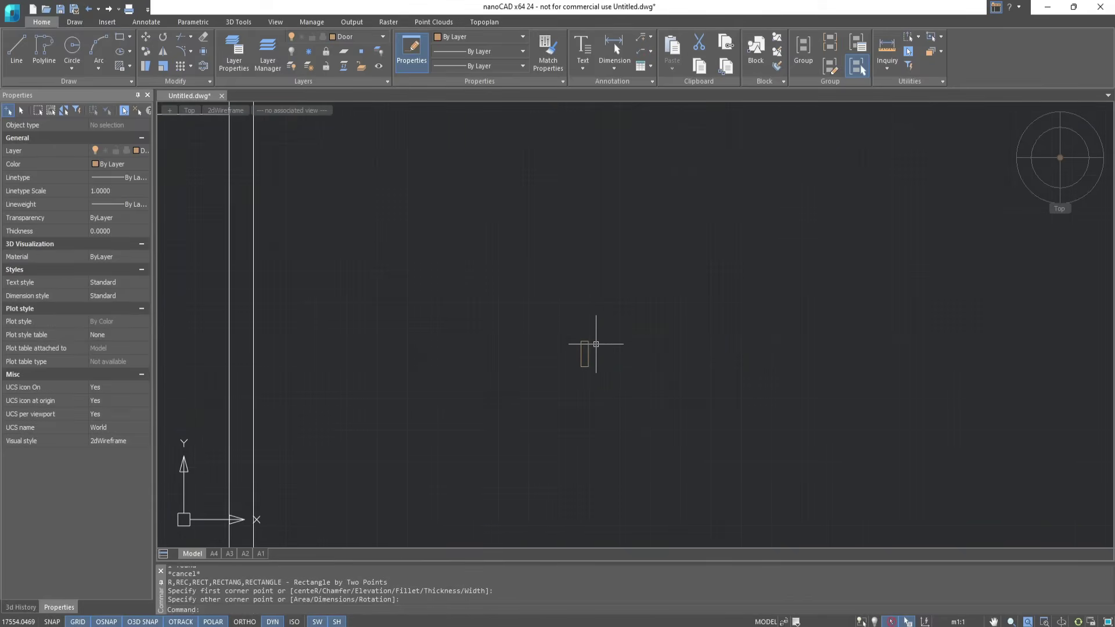
- Draw a second rectangle measuring 60 by 600 next to the first
{"action": "left_click", "coordinate": [120, 37]}
{"action": "left_click", "coordinate": [611, 317]}
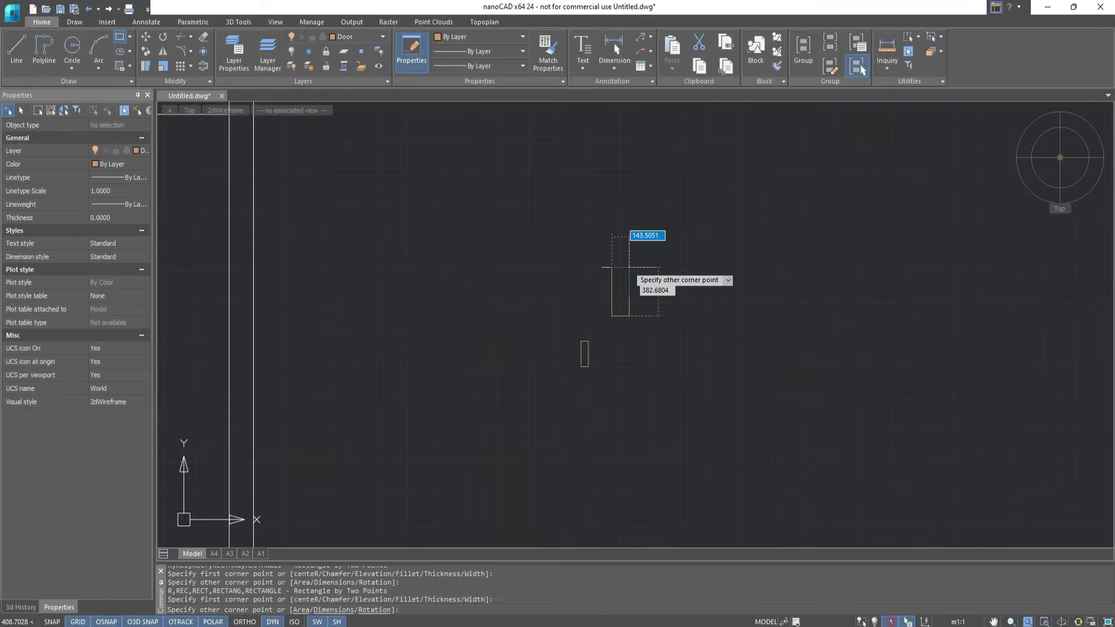
{"action": "type", "text": "60"}
{"action": "key", "text": "Tab"}
{"action": "type", "text": "600"}
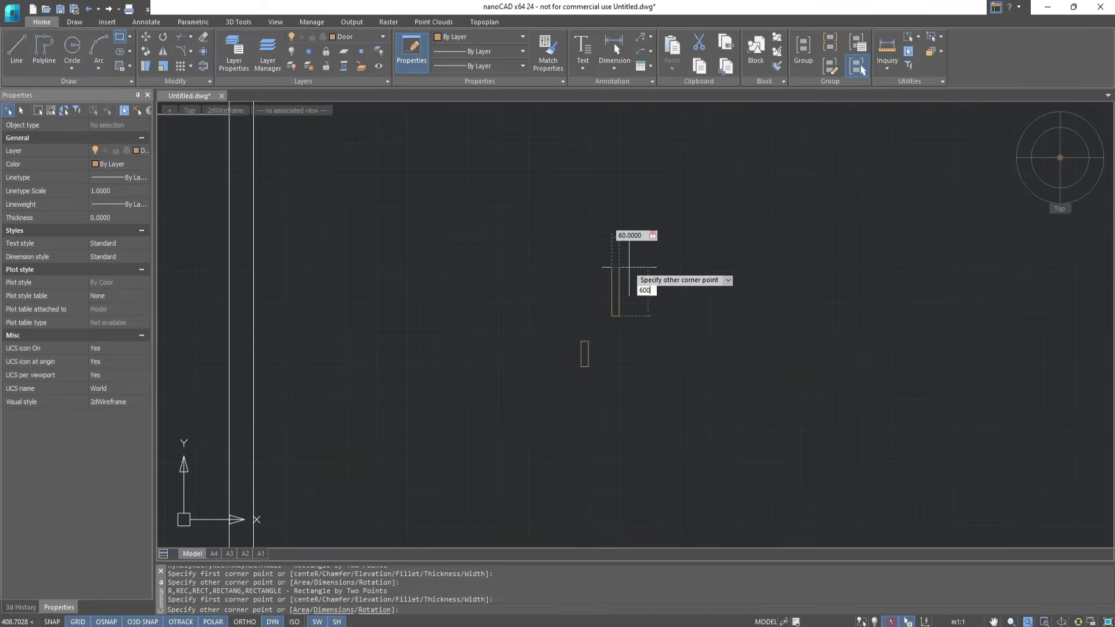
{"action": "key", "text": "Return"}
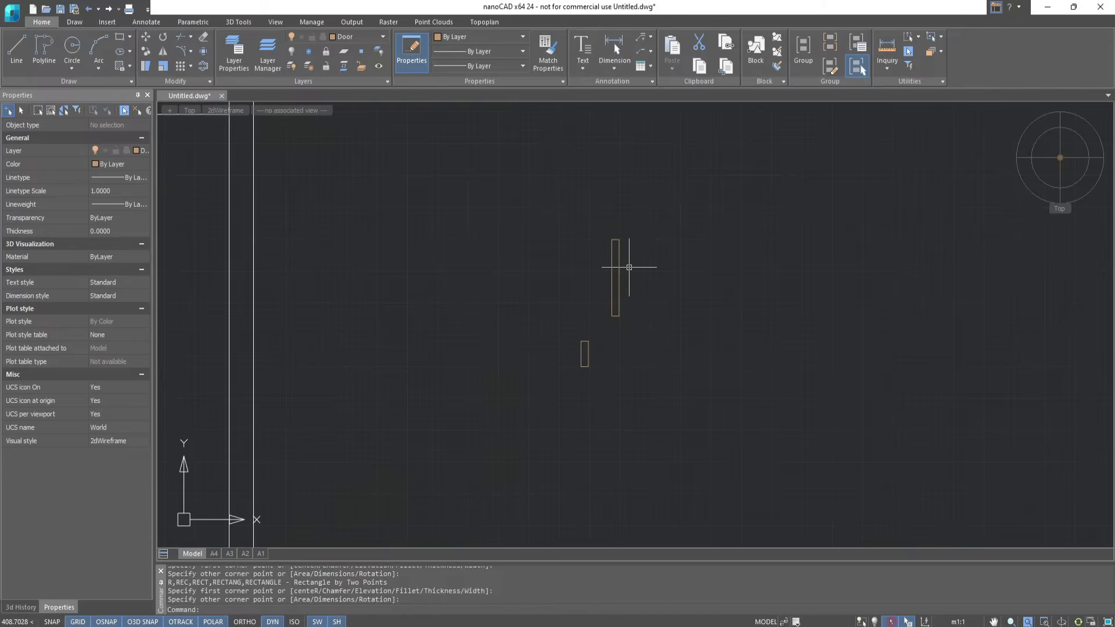
{"action": "scroll", "coordinate": [628, 267], "scroll_direction": "up", "scroll_amount": 1}
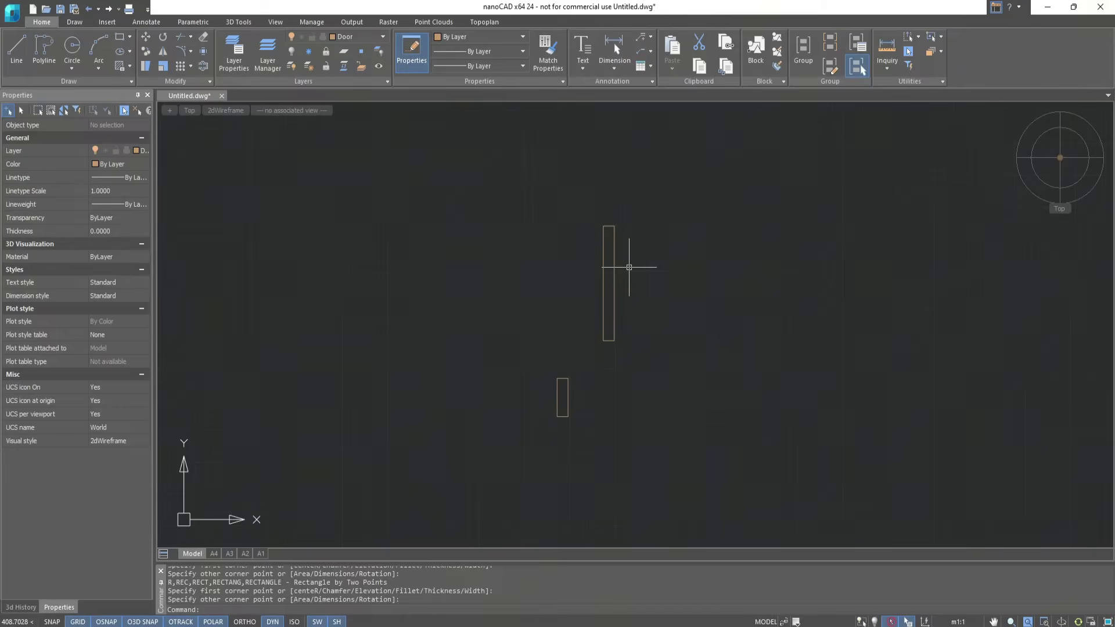
- Move the small rectangle by its corner to the tall rectangle's bottom corner
{"action": "left_click", "coordinate": [145, 36]}
{"action": "left_click", "coordinate": [556, 385]}
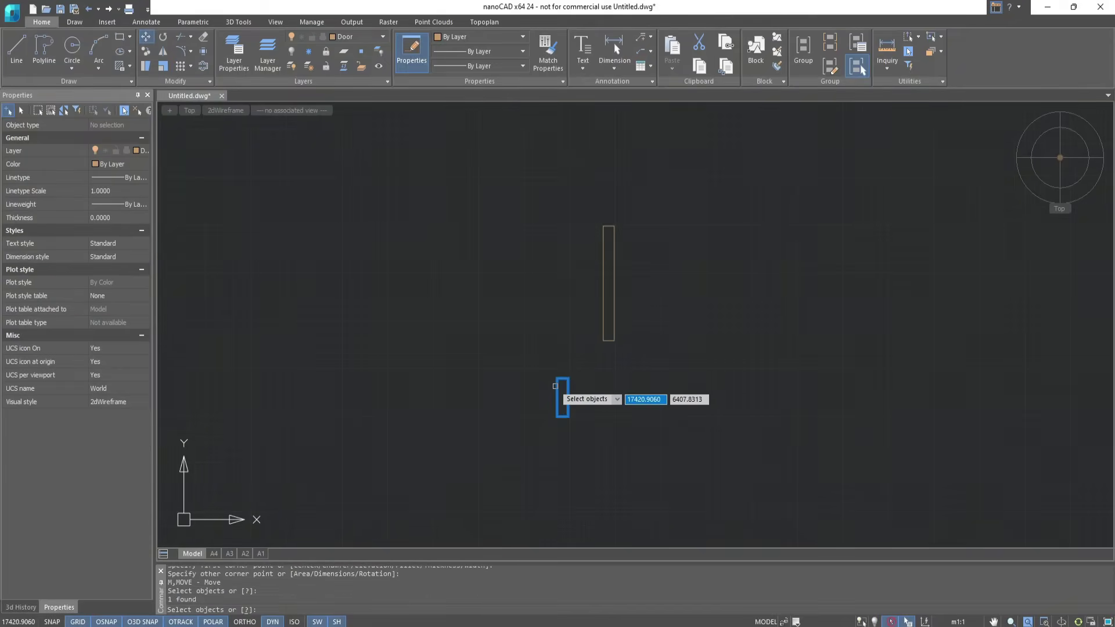
{"action": "key", "text": "Return"}
{"action": "left_click", "coordinate": [557, 378]}
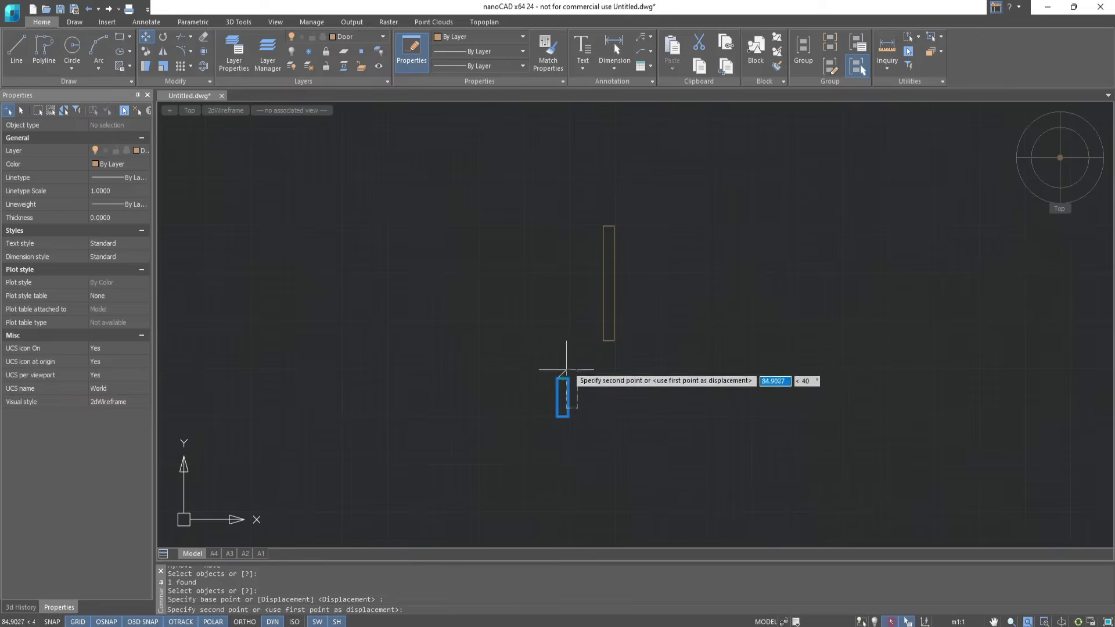
{"action": "left_click", "coordinate": [615, 342]}
{"action": "key", "text": "Escape"}
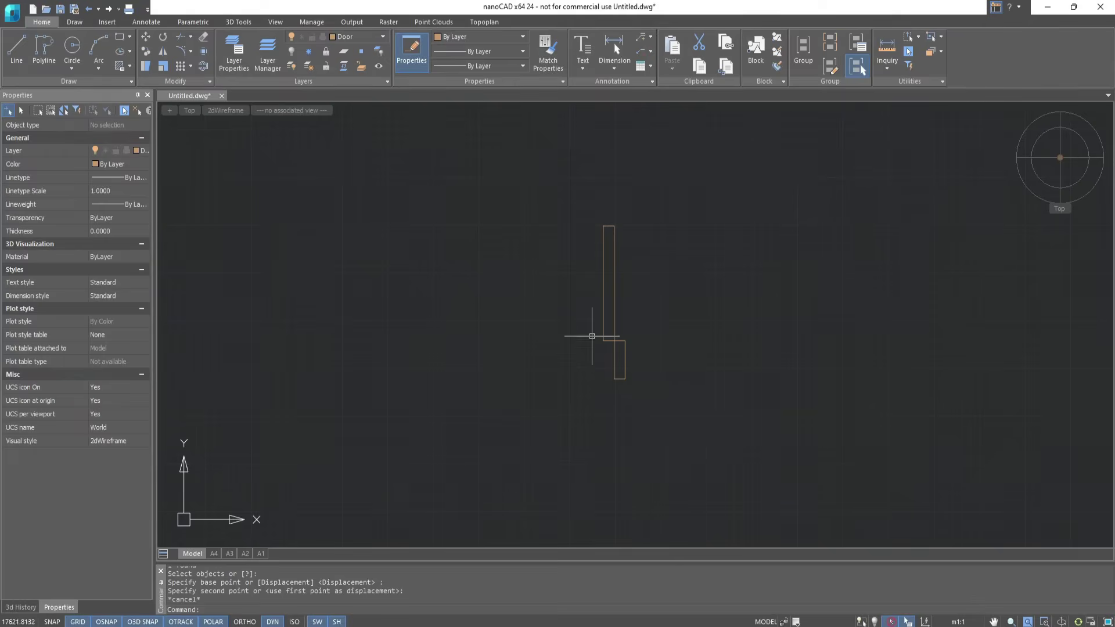
- Draw a center-start-end quarter arc from the hinge, top of the leaf, to the left
{"action": "left_click", "coordinate": [99, 49]}
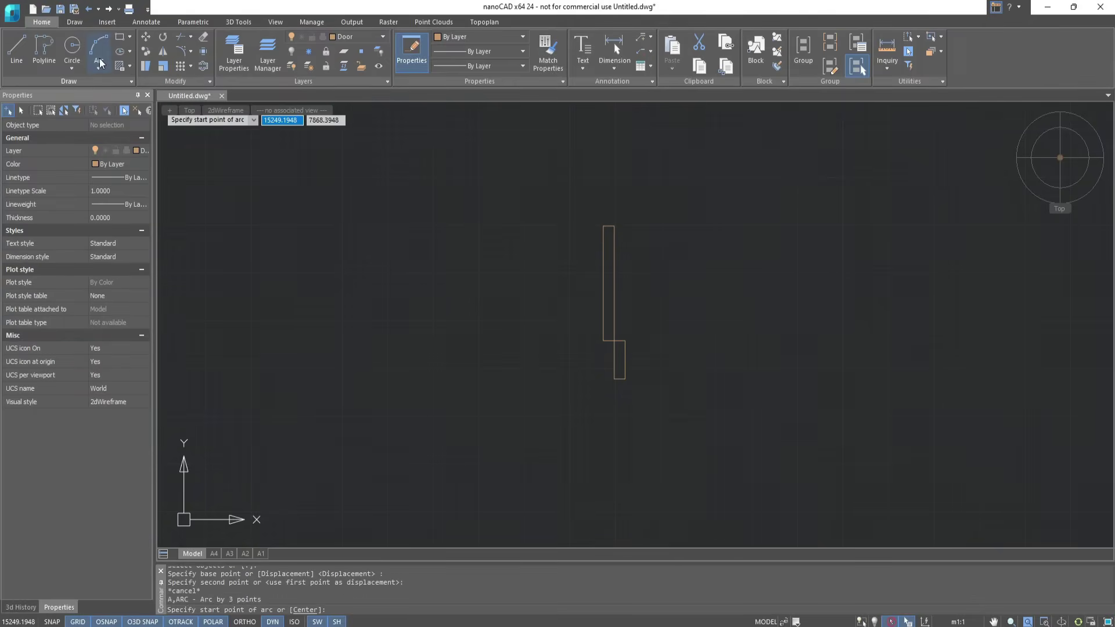
{"action": "left_click", "coordinate": [99, 68]}
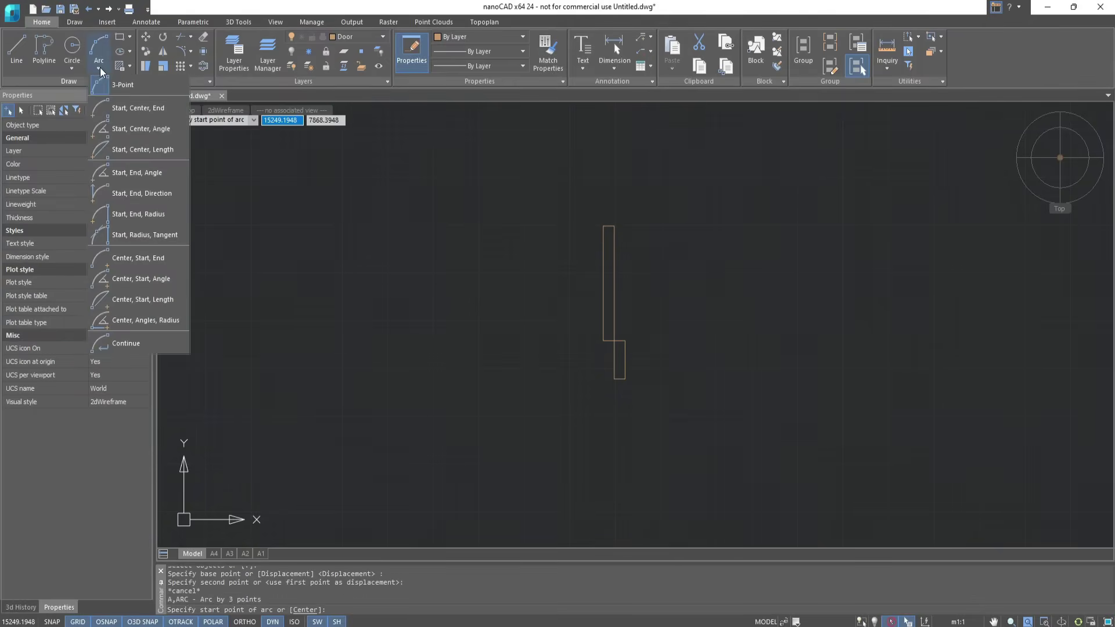
{"action": "left_click", "coordinate": [121, 259]}
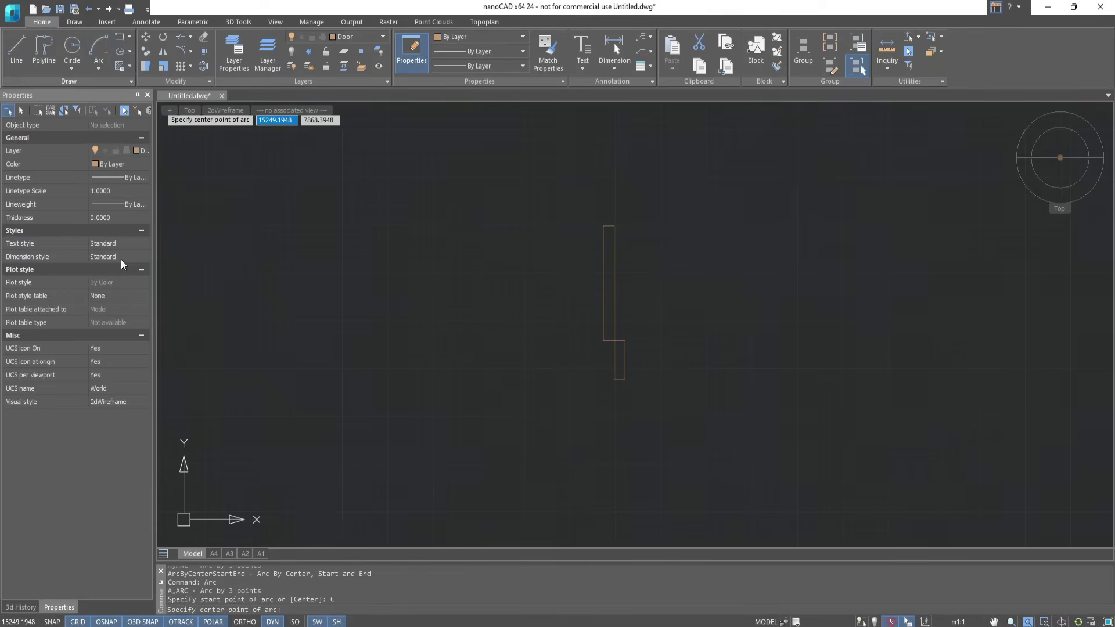
{"action": "left_click", "coordinate": [613, 341]}
{"action": "left_click", "coordinate": [614, 225]}
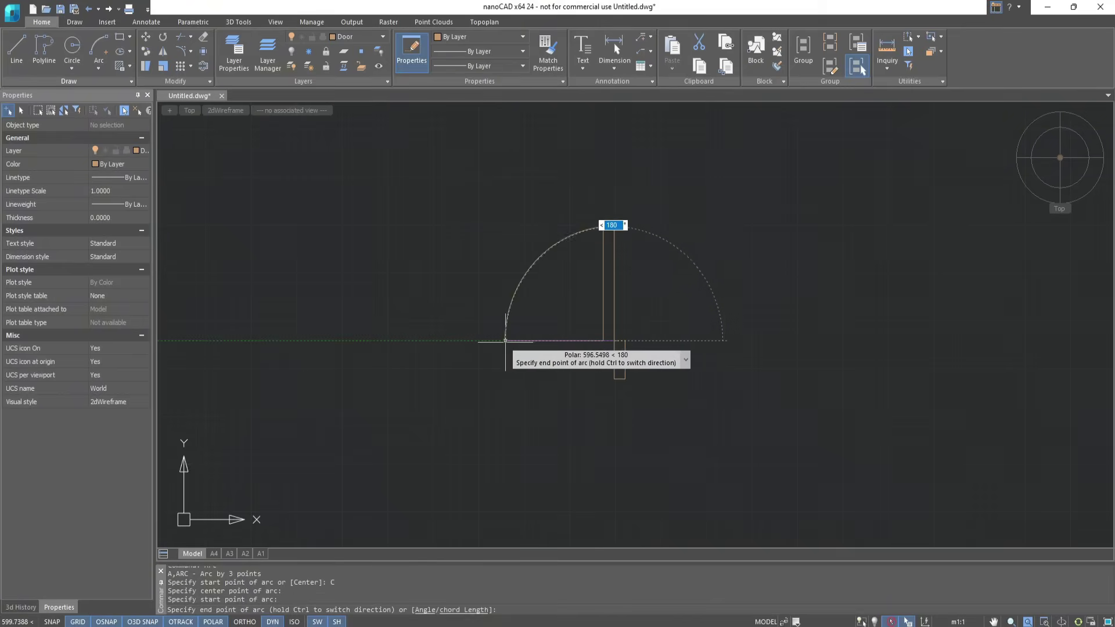
{"action": "left_click", "coordinate": [504, 341]}
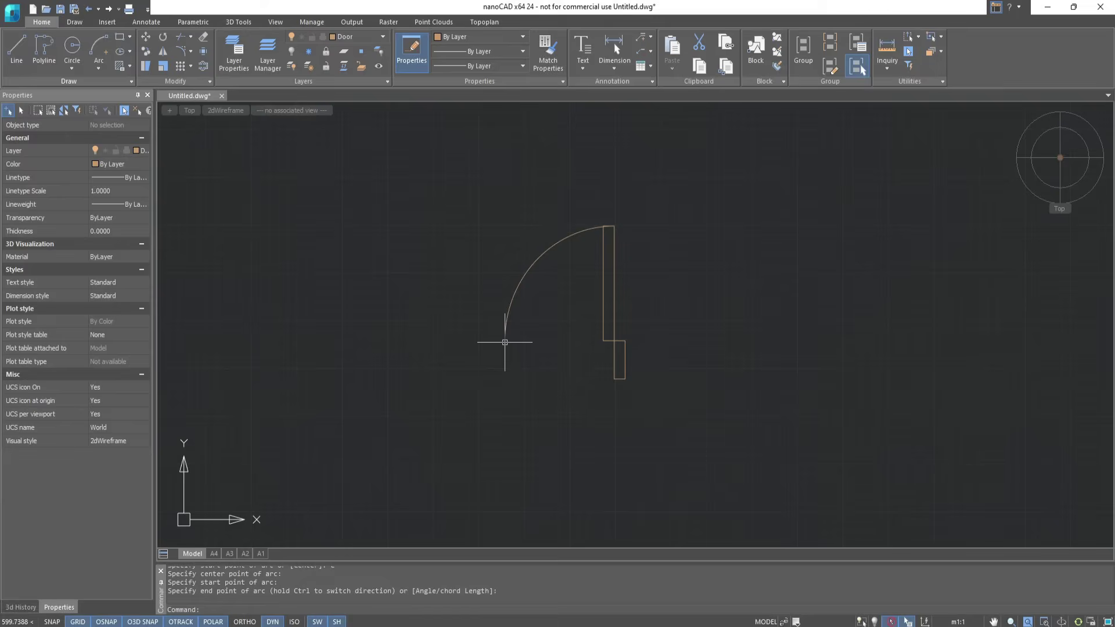
- Copy the small jamb rectangle 660 units left to the arc's lower end
{"action": "left_click", "coordinate": [149, 52]}
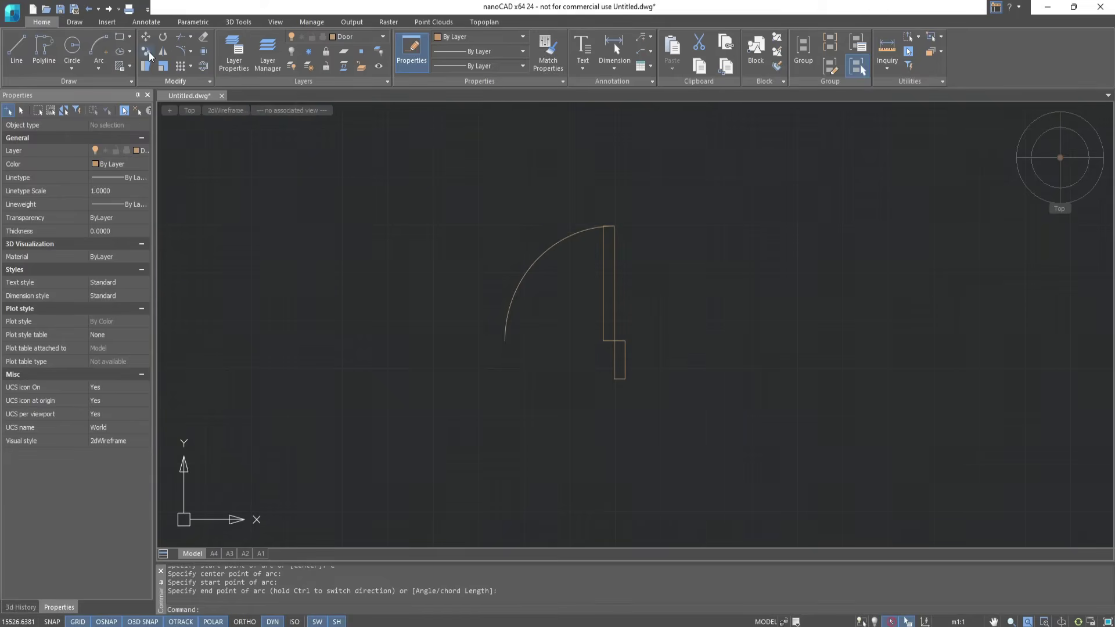
{"action": "left_click", "coordinate": [625, 354]}
{"action": "key", "text": "Return"}
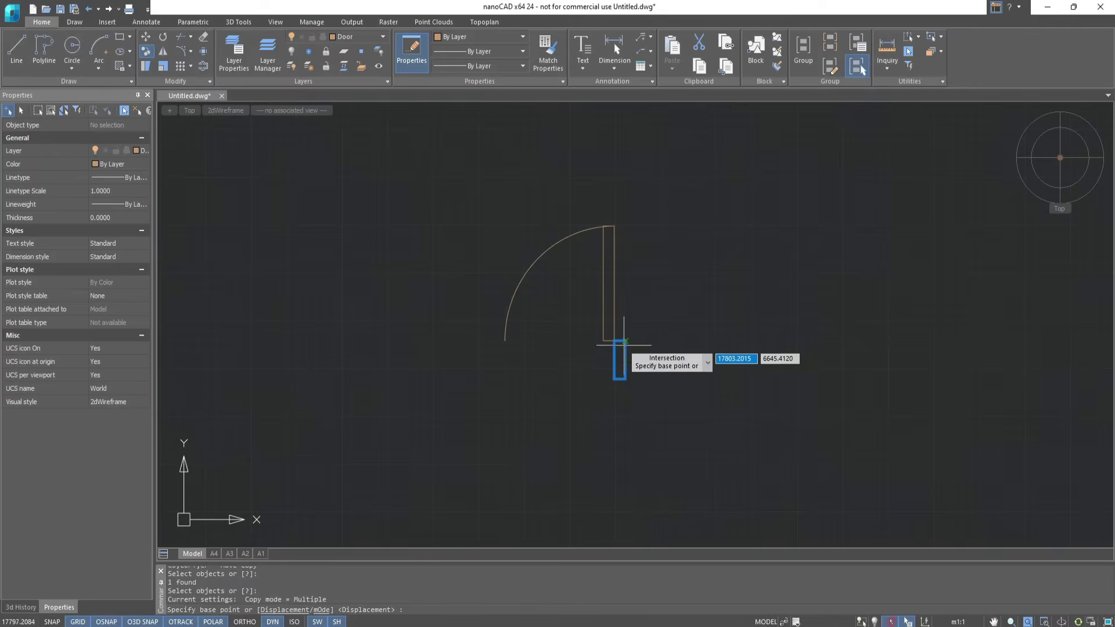
{"action": "left_click", "coordinate": [624, 340]}
{"action": "left_click", "coordinate": [504, 341]}
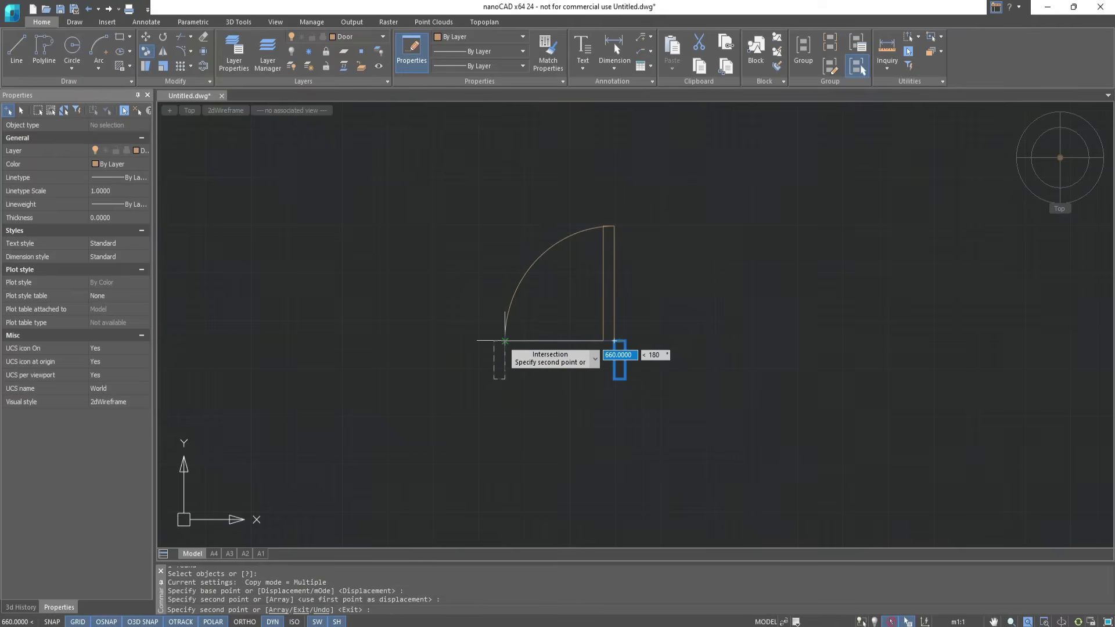
{"action": "key", "text": "Escape"}
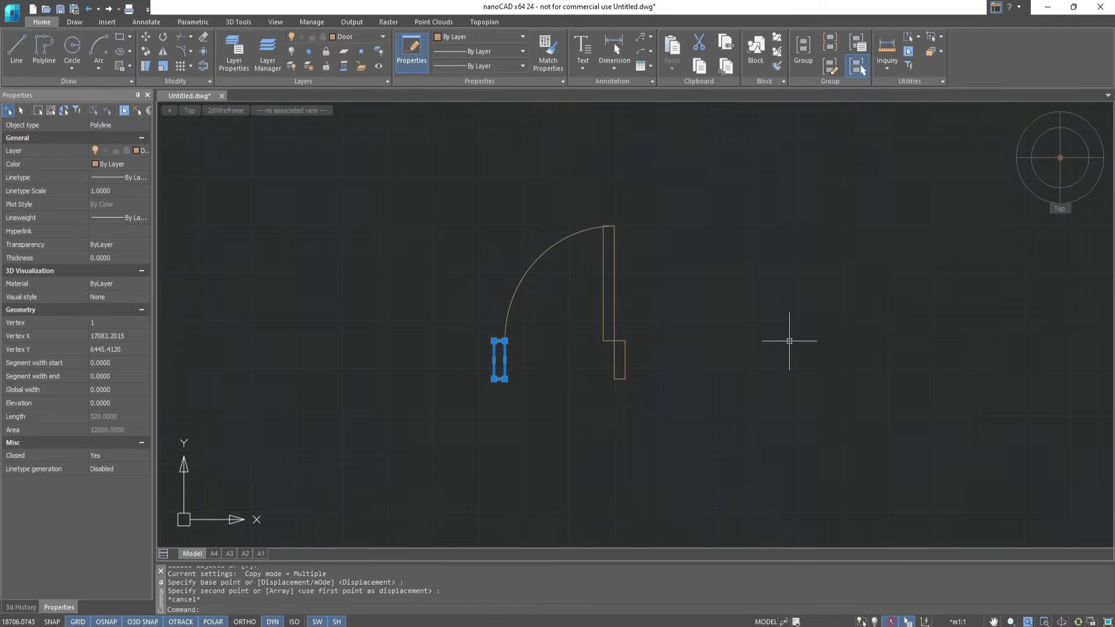
{"action": "key", "text": "Escape"}
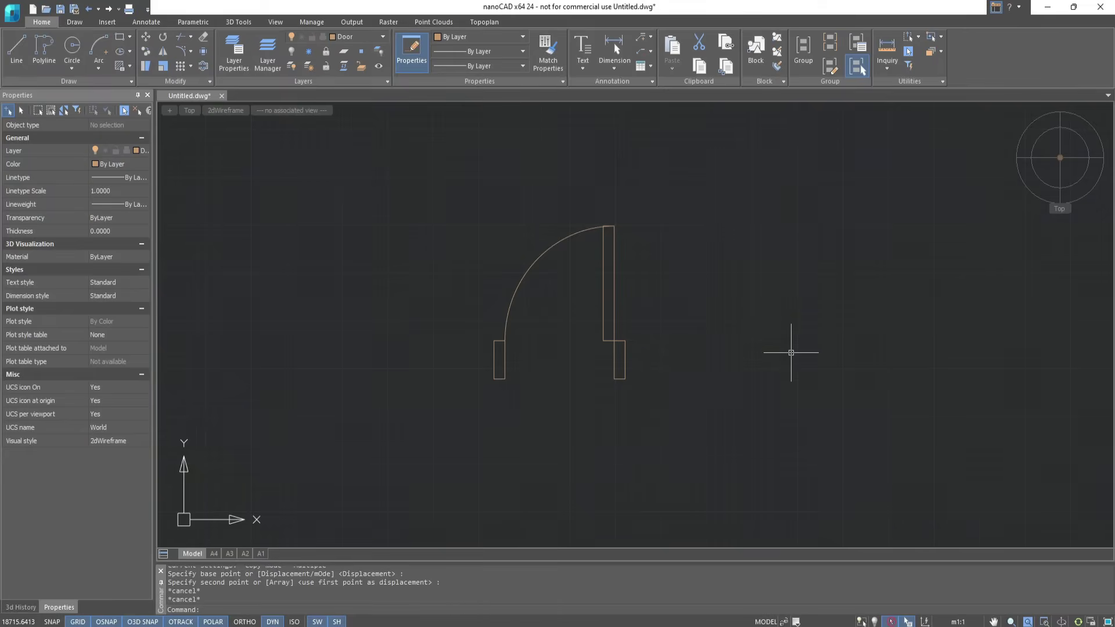
- Draw a 60 by 100 jamb rectangle to the right of the door
{"action": "left_click", "coordinate": [119, 37]}
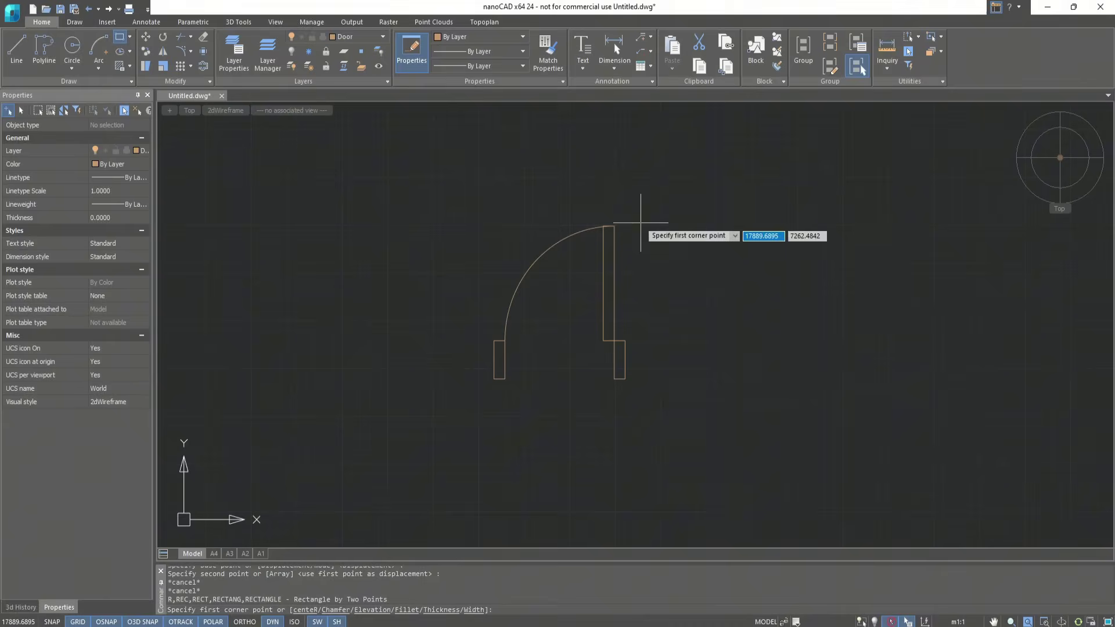
{"action": "left_click", "coordinate": [749, 381]}
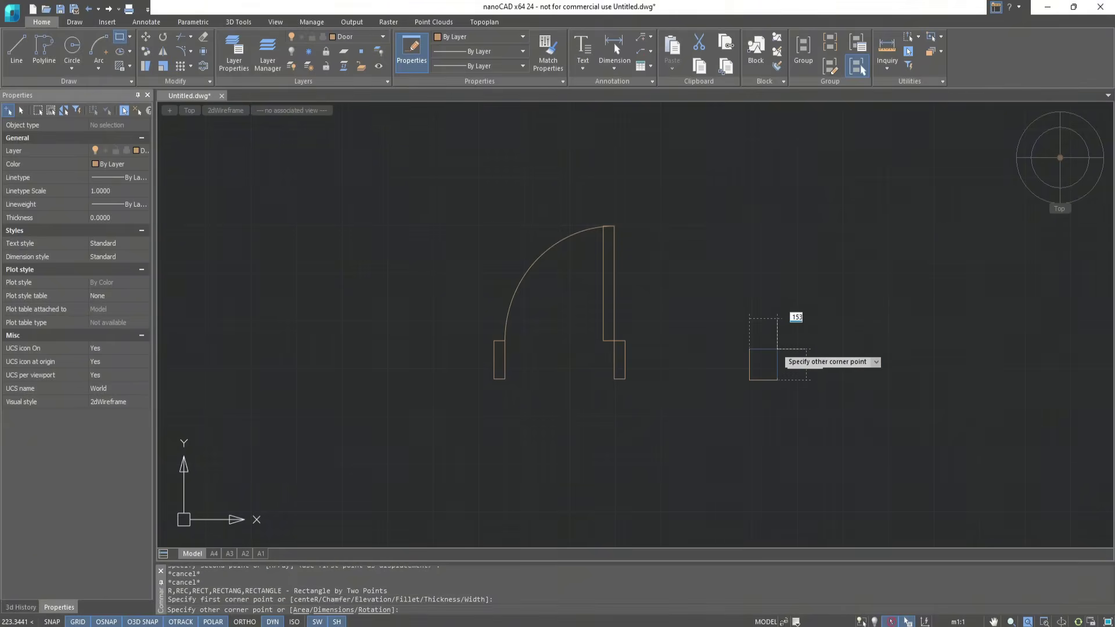
{"action": "type", "text": "60"}
{"action": "key", "text": "Tab"}
{"action": "type", "text": "10"}
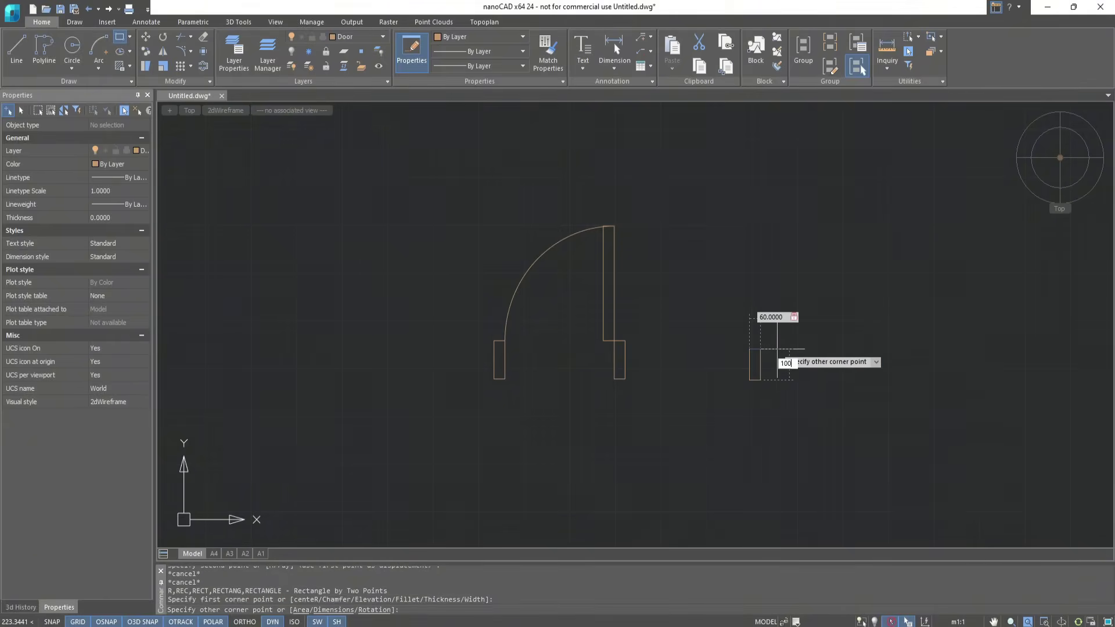
{"action": "key", "text": "Return"}
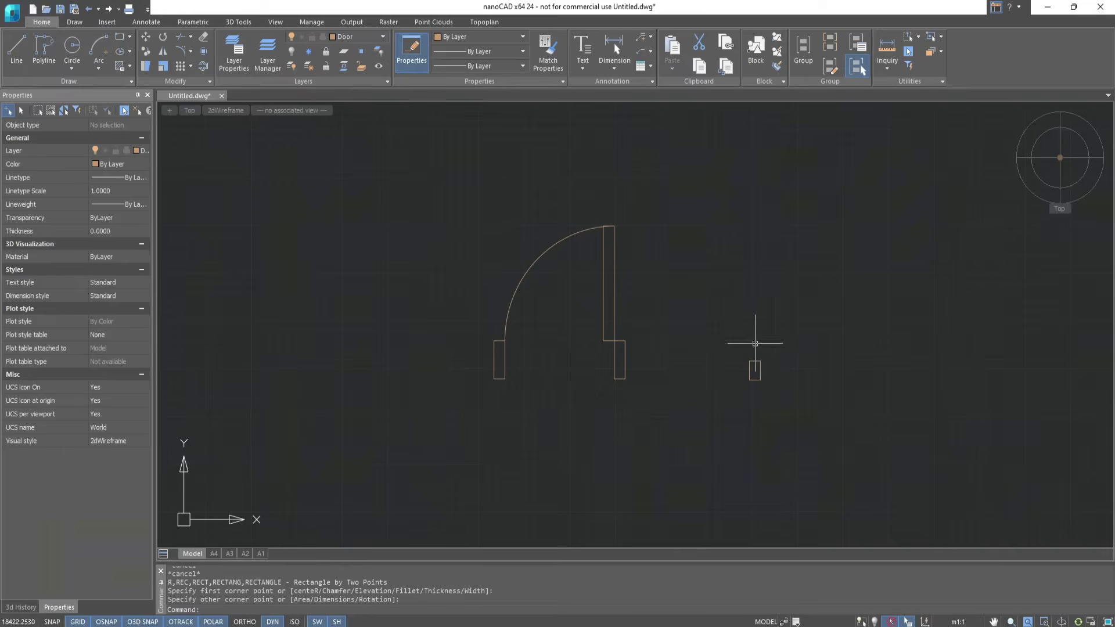
- Copy the door arc and leaf onto the new jamb
{"action": "left_click", "coordinate": [147, 52]}
{"action": "left_click", "coordinate": [615, 296]}
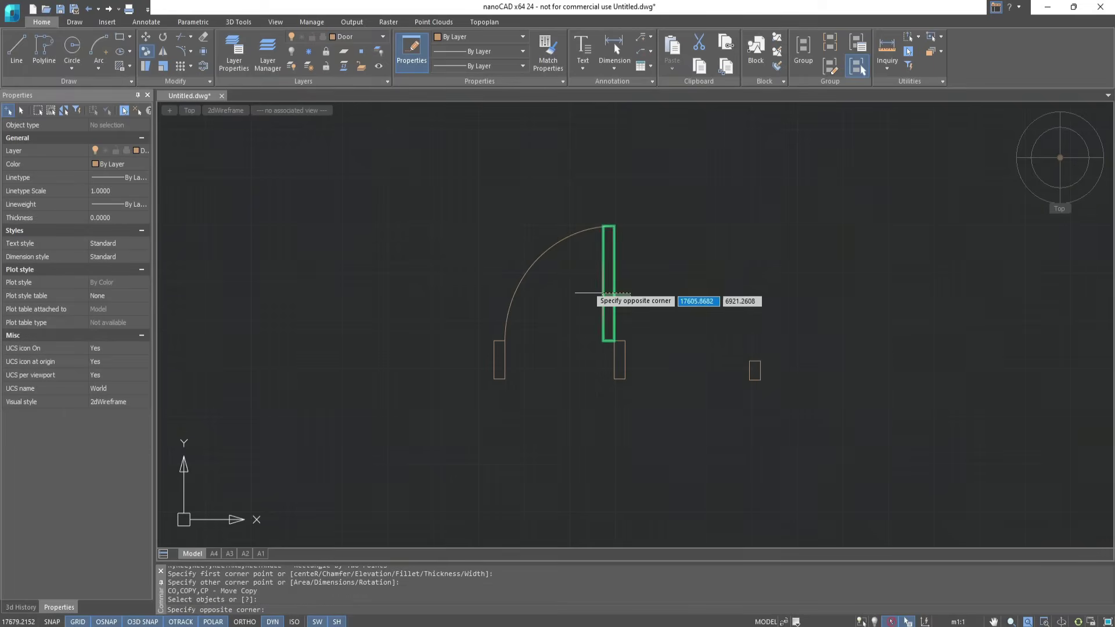
{"action": "left_click", "coordinate": [509, 258]}
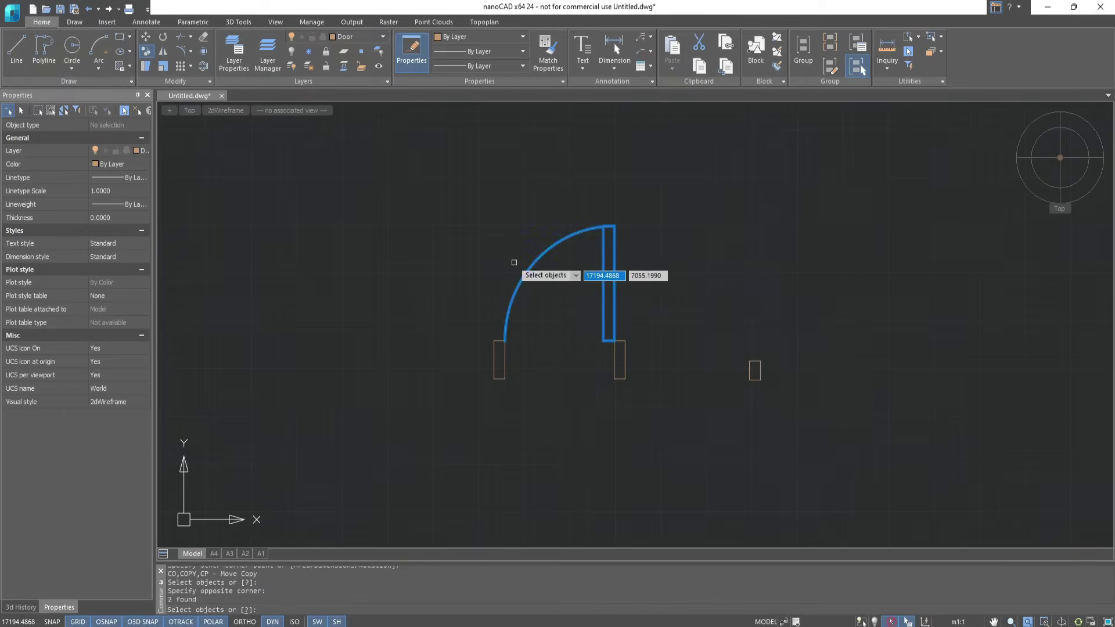
{"action": "left_click", "coordinate": [504, 341]}
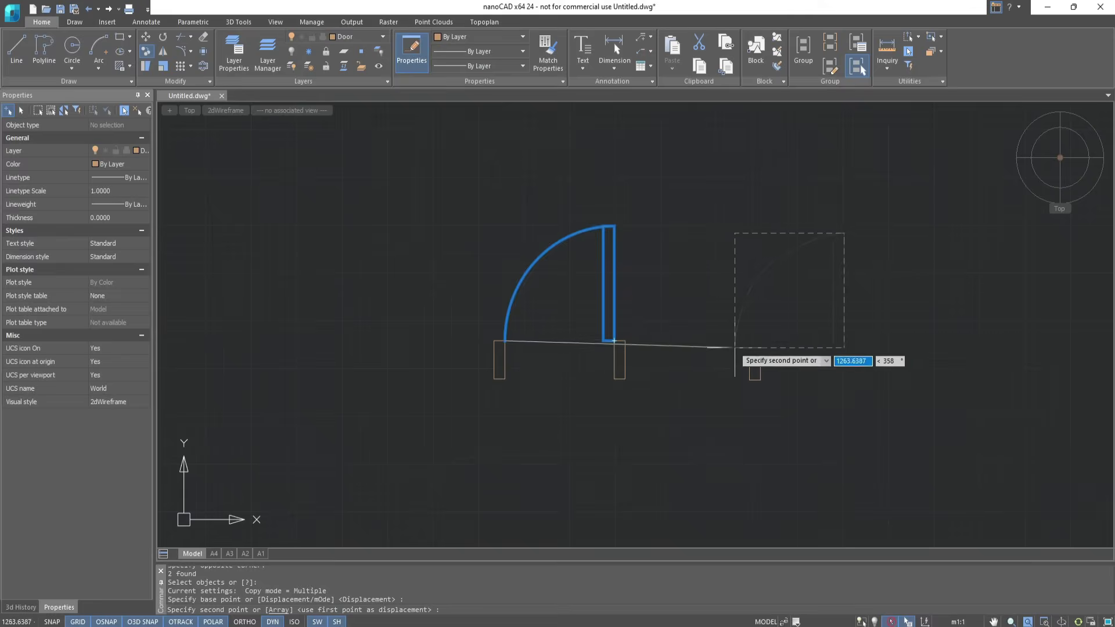
{"action": "left_click", "coordinate": [760, 361]}
{"action": "key", "text": "Escape"}
{"action": "key", "text": "Escape"}
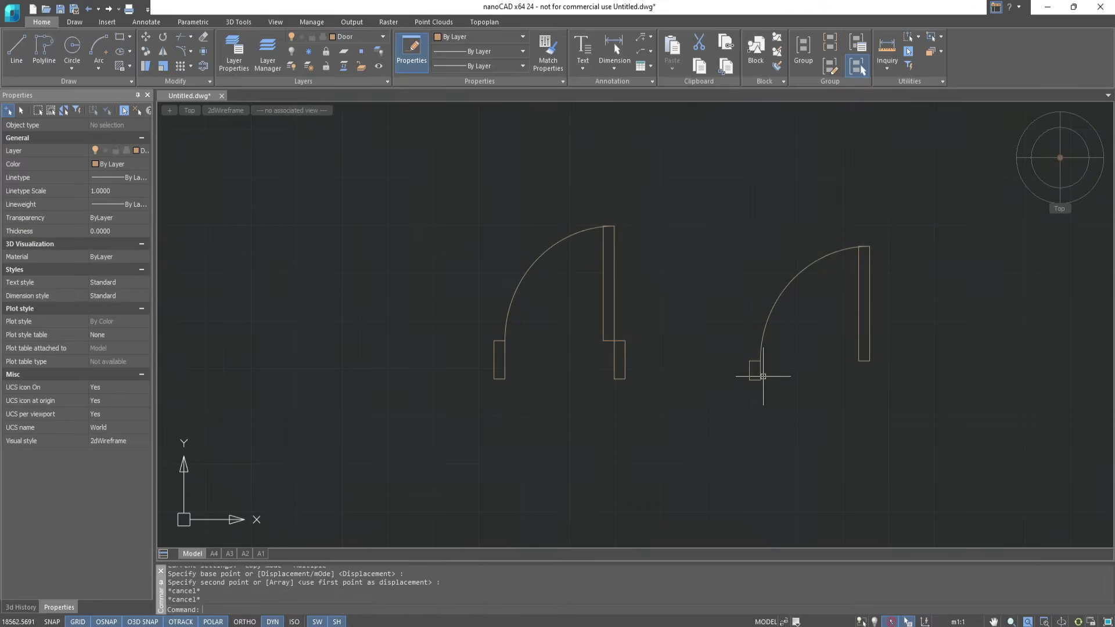
- Copy the new jamb 660 units to the right, under the copied leaf
{"action": "left_click", "coordinate": [146, 51]}
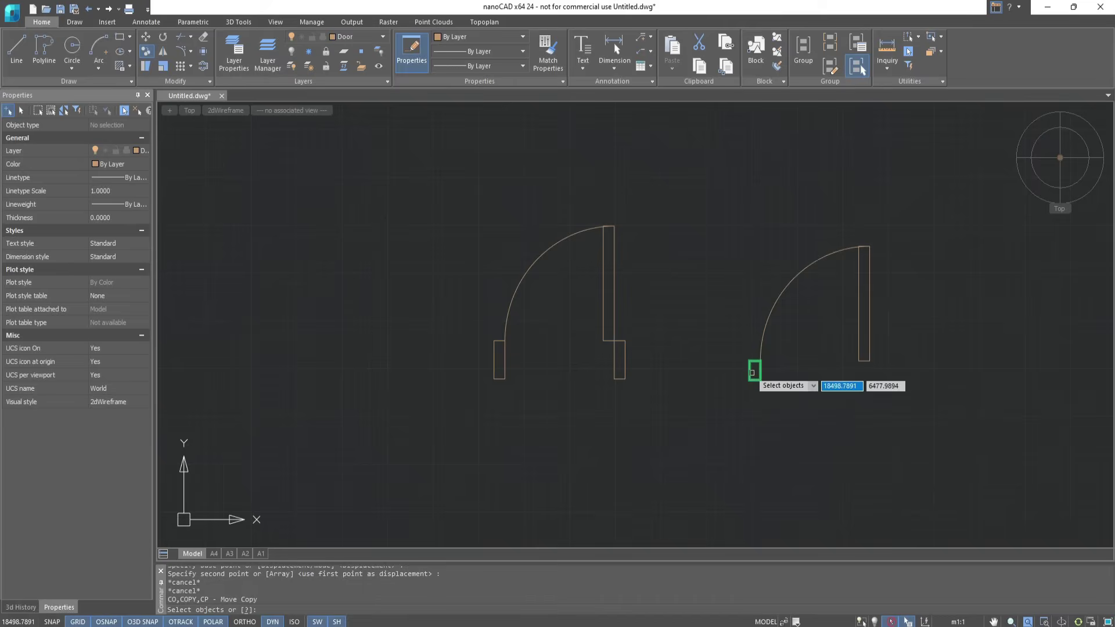
{"action": "left_click", "coordinate": [771, 374]}
{"action": "left_click", "coordinate": [746, 373]}
{"action": "key", "text": "Return"}
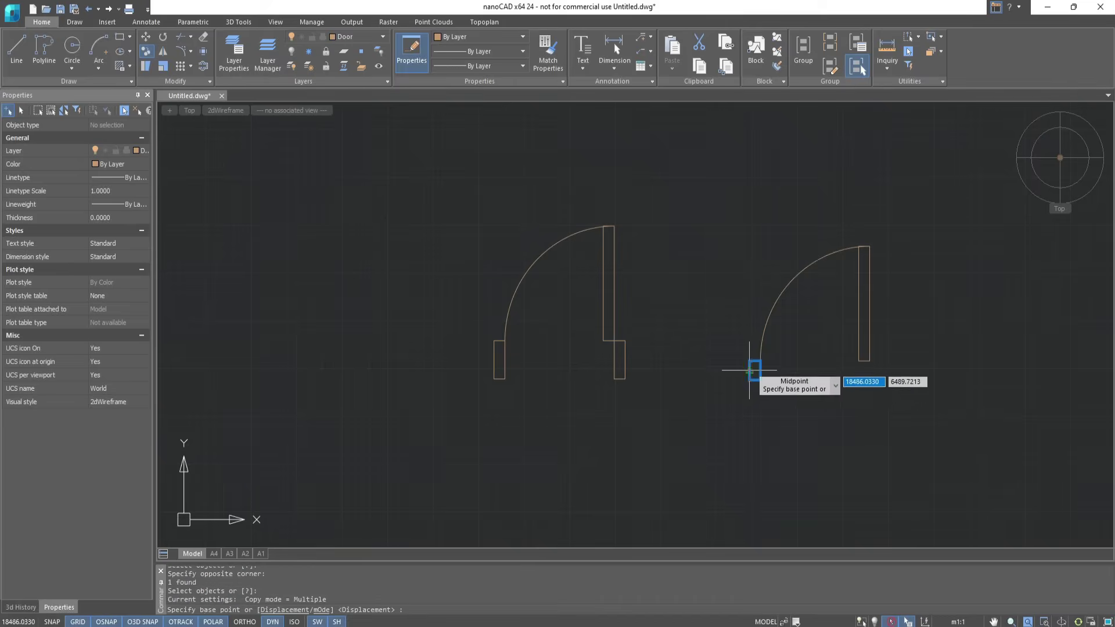
{"action": "left_click", "coordinate": [755, 364]}
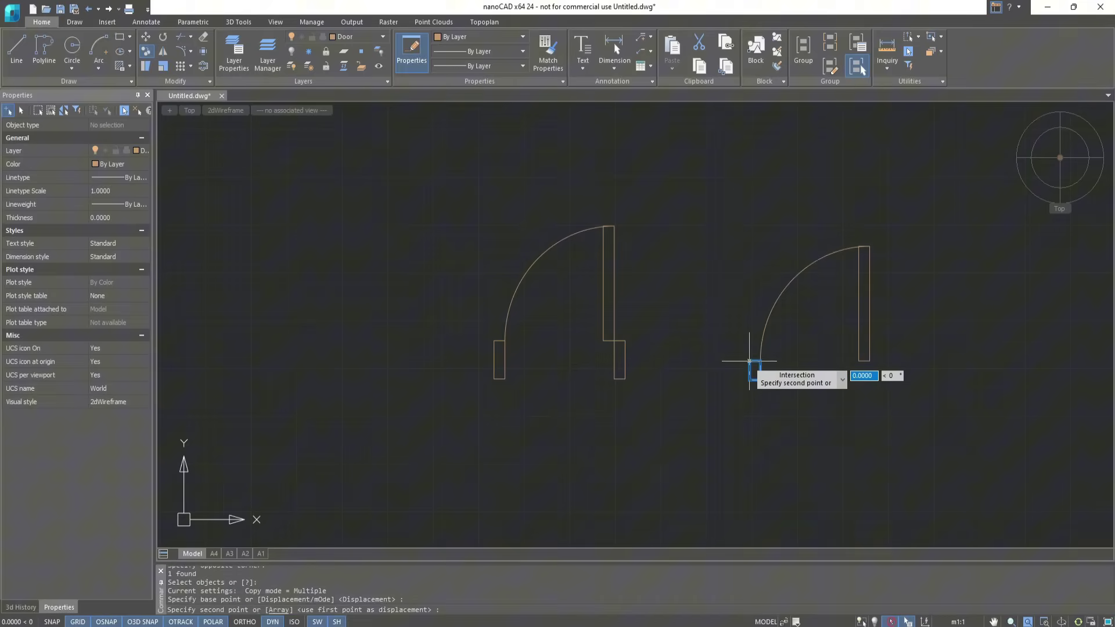
{"action": "left_click", "coordinate": [869, 361]}
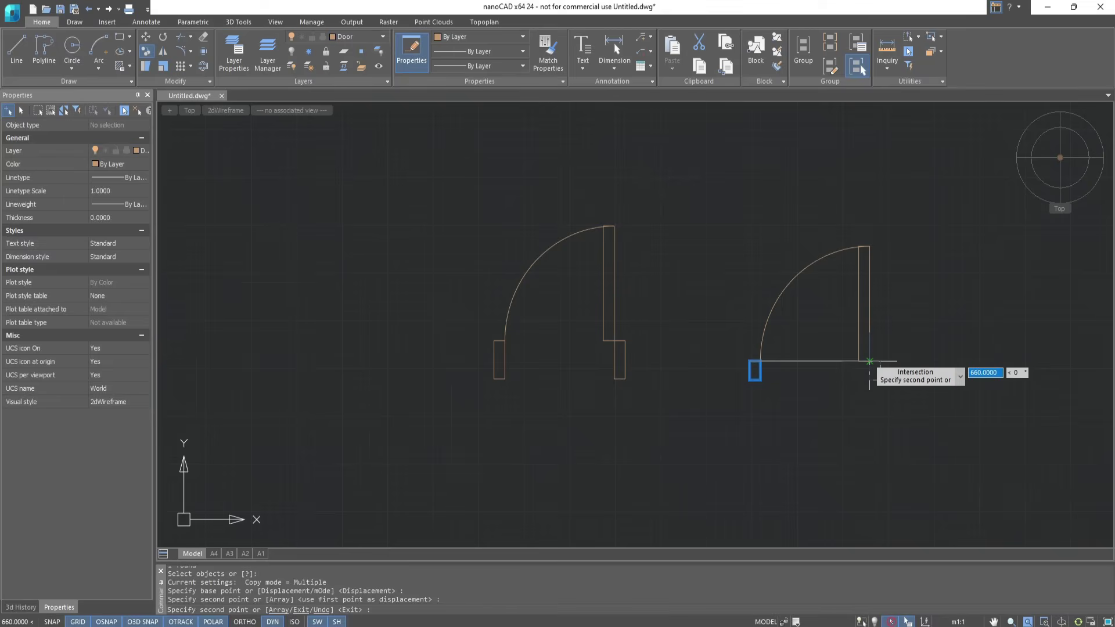
{"action": "key", "text": "Escape"}
{"action": "key", "text": "Escape"}
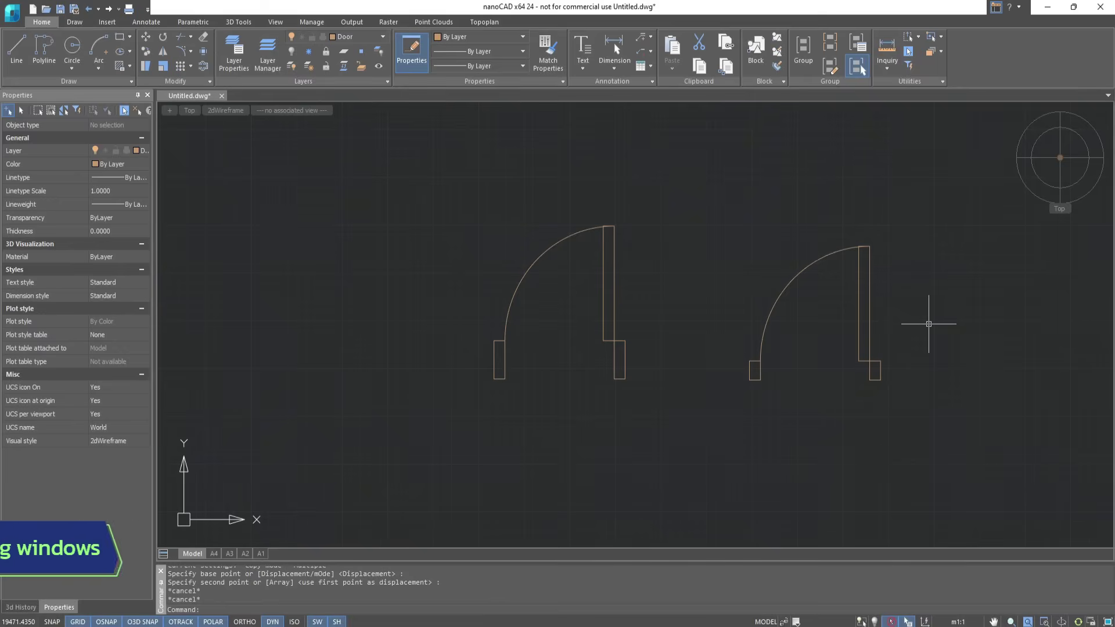
- Switch to the Window layer and draw a 1520 by 200 rectangle above the doors
{"action": "scroll", "coordinate": [929, 324], "scroll_direction": "down", "scroll_amount": 2}
{"action": "mouse_move", "coordinate": [906, 261]}
{"action": "middle_mouse_down"}
{"action": "mouse_move", "coordinate": [869, 219]}
{"action": "mouse_move", "coordinate": [772, 311]}
{"action": "mouse_move", "coordinate": [739, 292]}
{"action": "middle_mouse_up"}
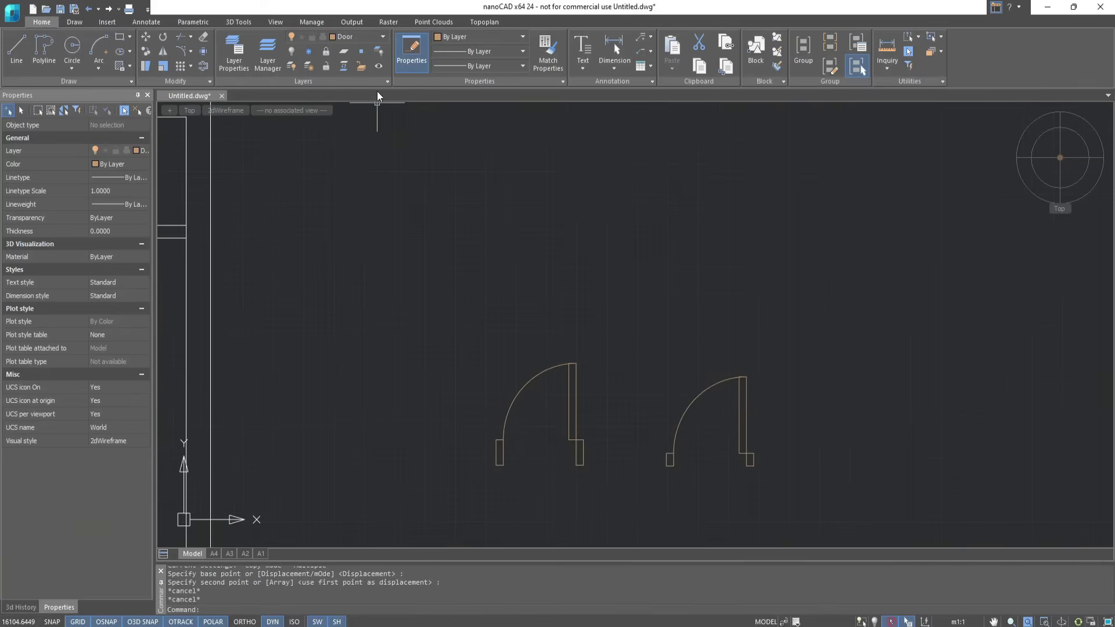
{"action": "left_click", "coordinate": [374, 34]}
{"action": "left_click", "coordinate": [349, 112]}
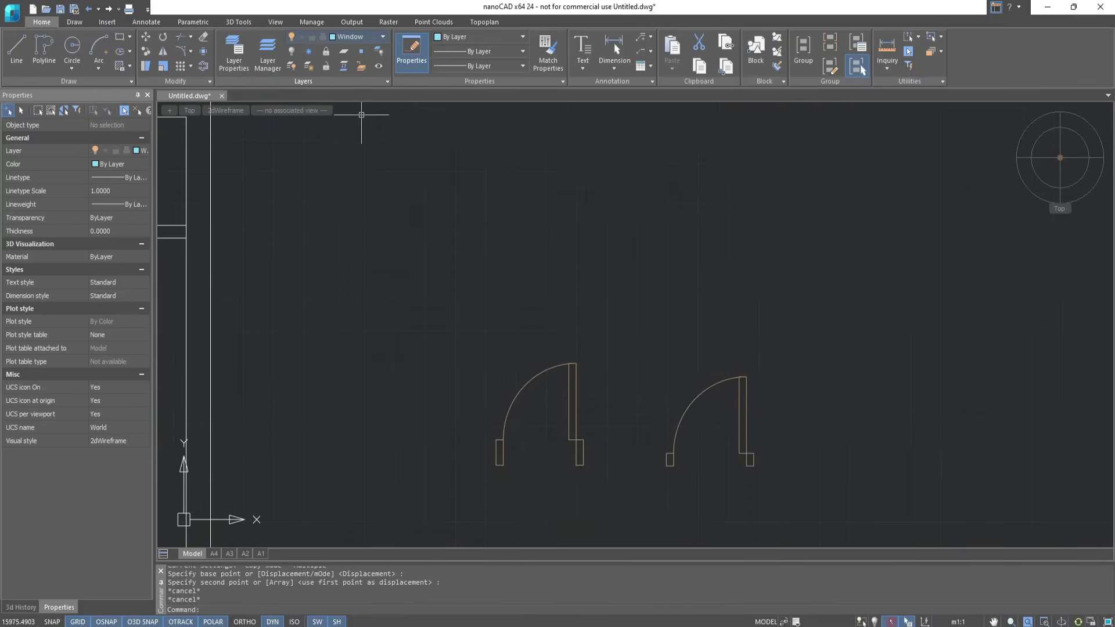
{"action": "left_click", "coordinate": [121, 37]}
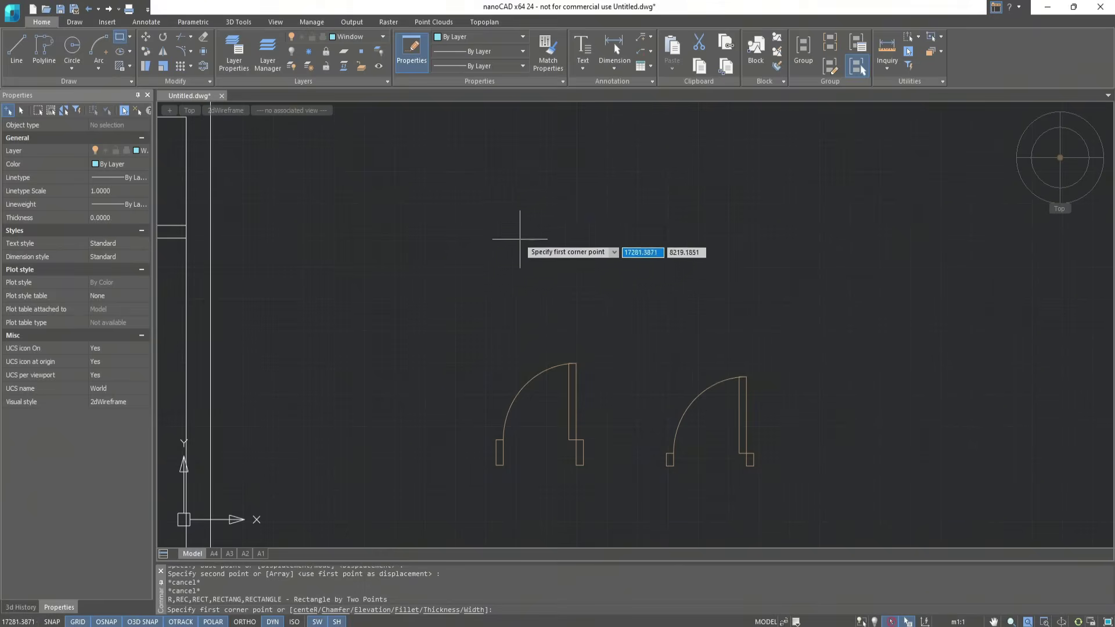
{"action": "left_click", "coordinate": [533, 271]}
{"action": "type", "text": "1520"}
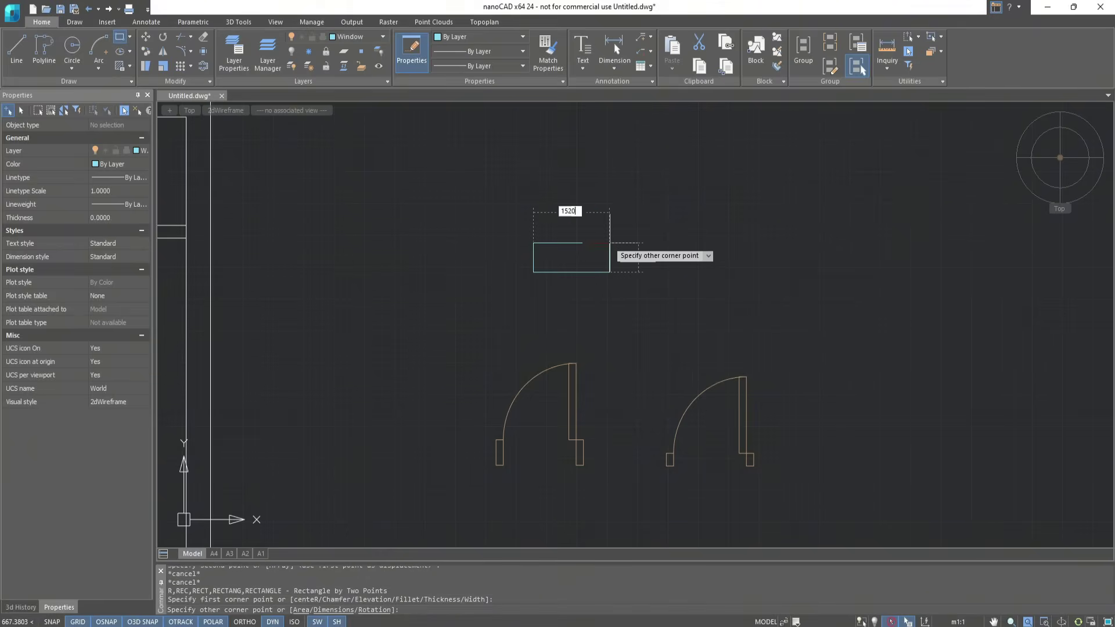
{"action": "key", "text": "Tab"}
{"action": "type", "text": "200"}
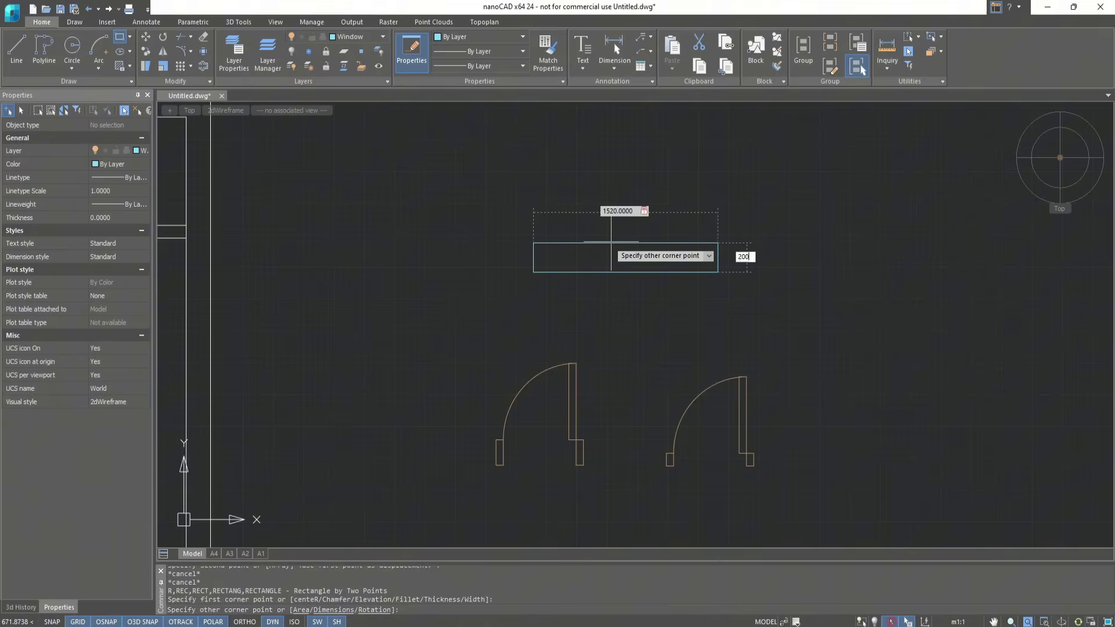
{"action": "key", "text": "Return"}
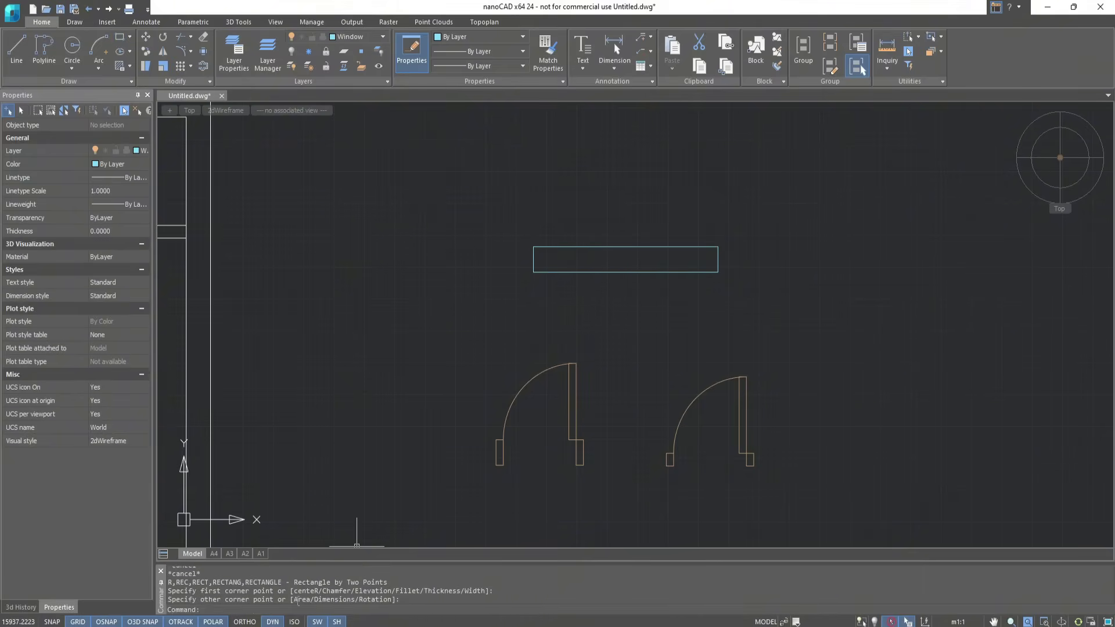
- Explode the window rectangle into separate lines with EXP
{"action": "type", "text": "ex"}
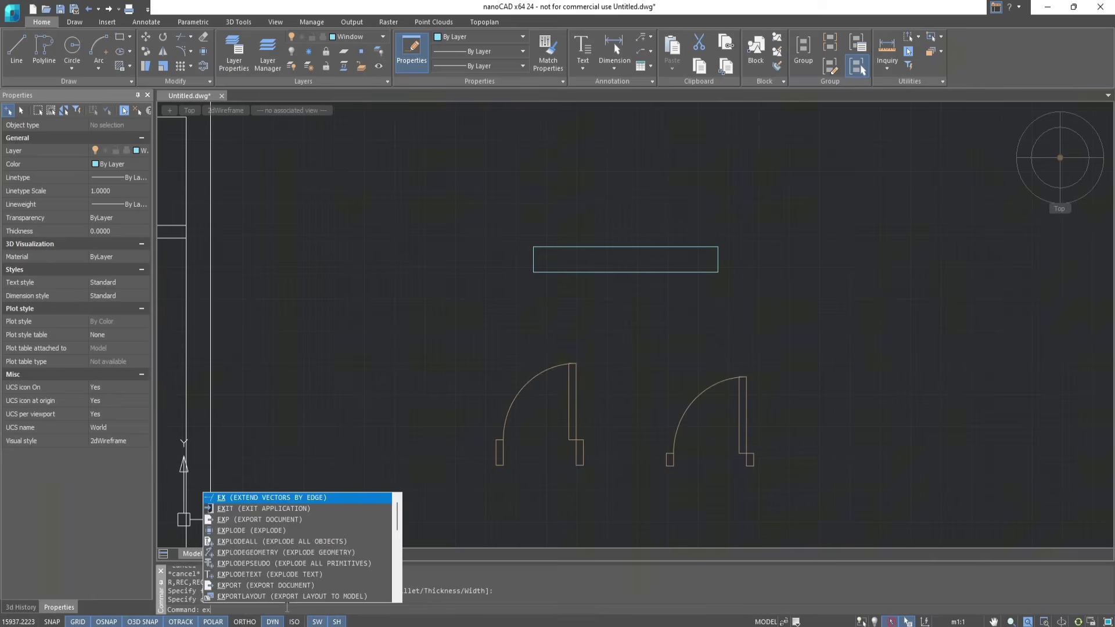
{"action": "type", "text": "plode"}
{"action": "key", "text": "Return"}
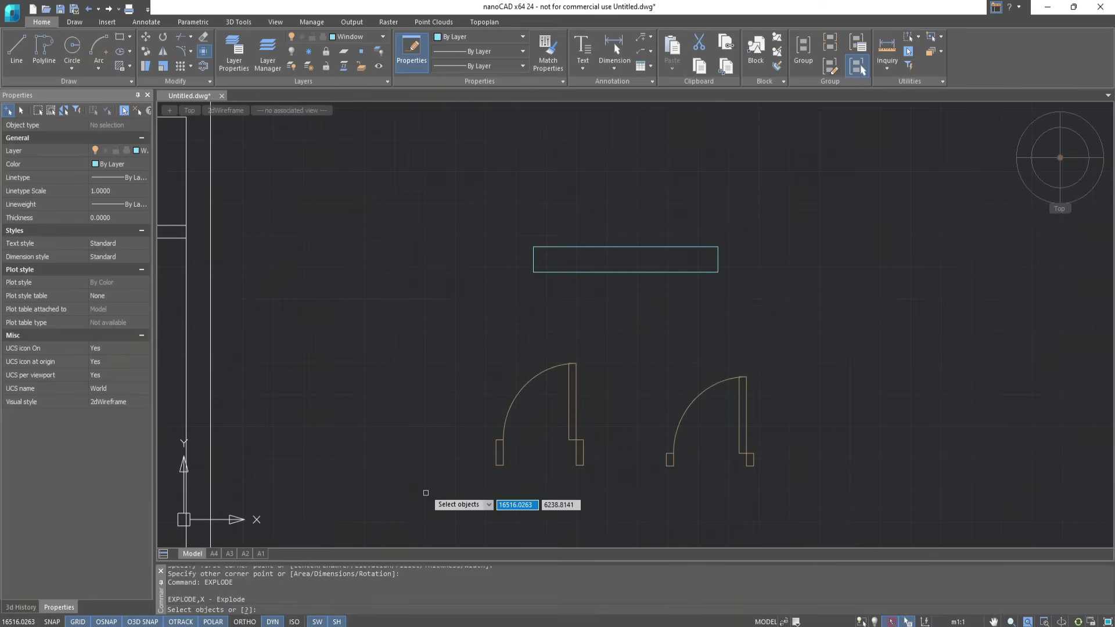
{"action": "left_click", "coordinate": [550, 273]}
{"action": "key", "text": "Return"}
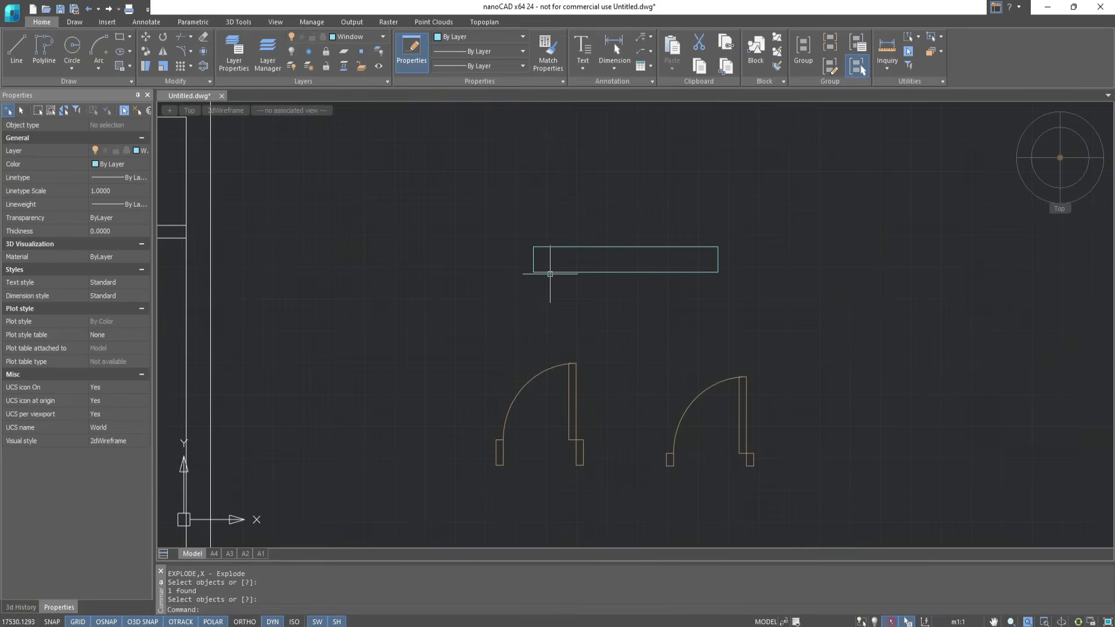
{"action": "left_click", "coordinate": [550, 273]}
{"action": "left_click", "coordinate": [534, 259]}
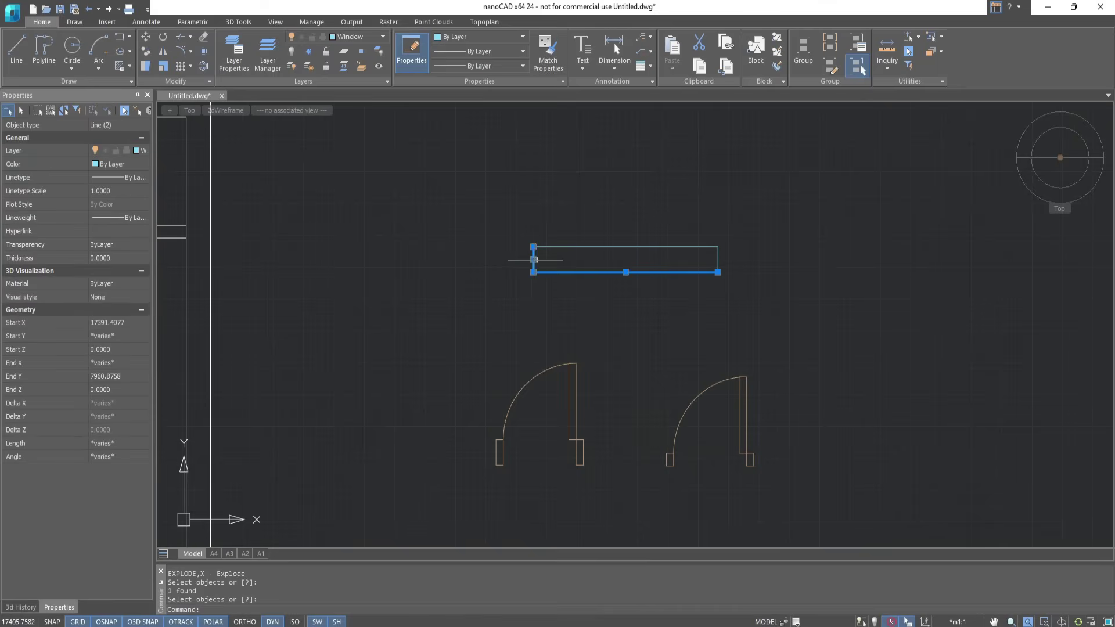
{"action": "key", "text": "Escape"}
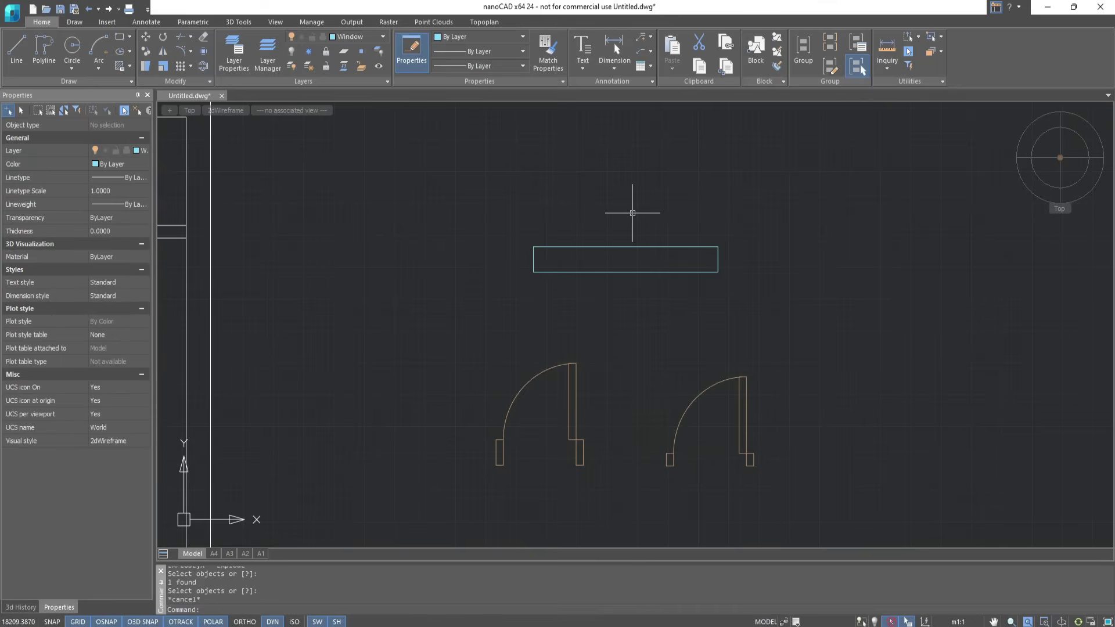
- Offset the rectangle's long sides 30 inward to form inner lines
{"action": "left_click", "coordinate": [203, 65]}
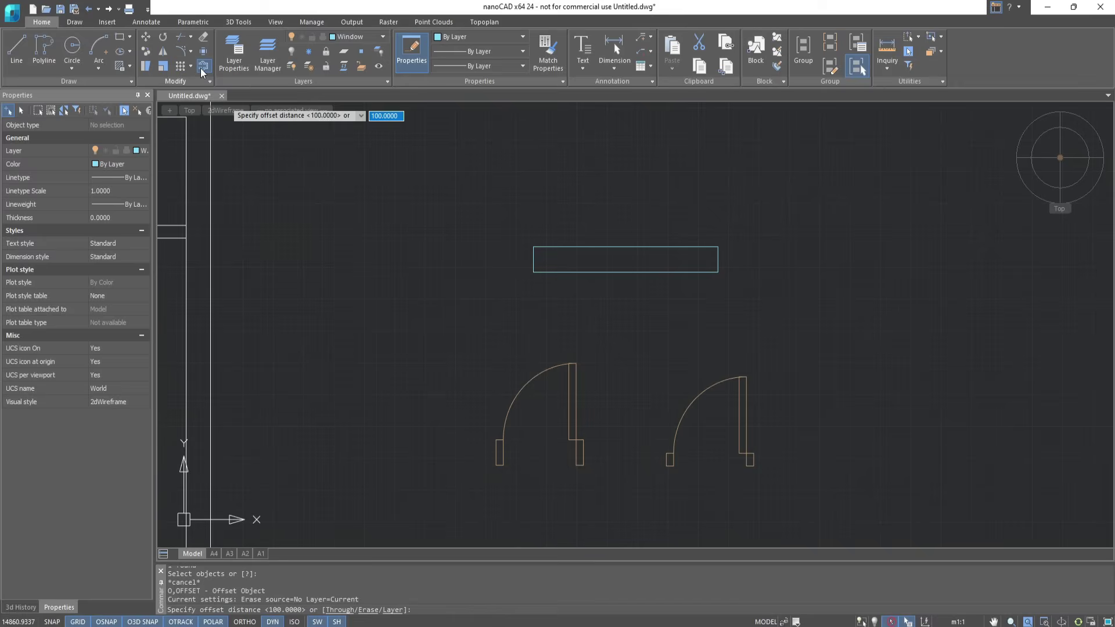
{"action": "type", "text": "3"}
{"action": "key", "text": "Return"}
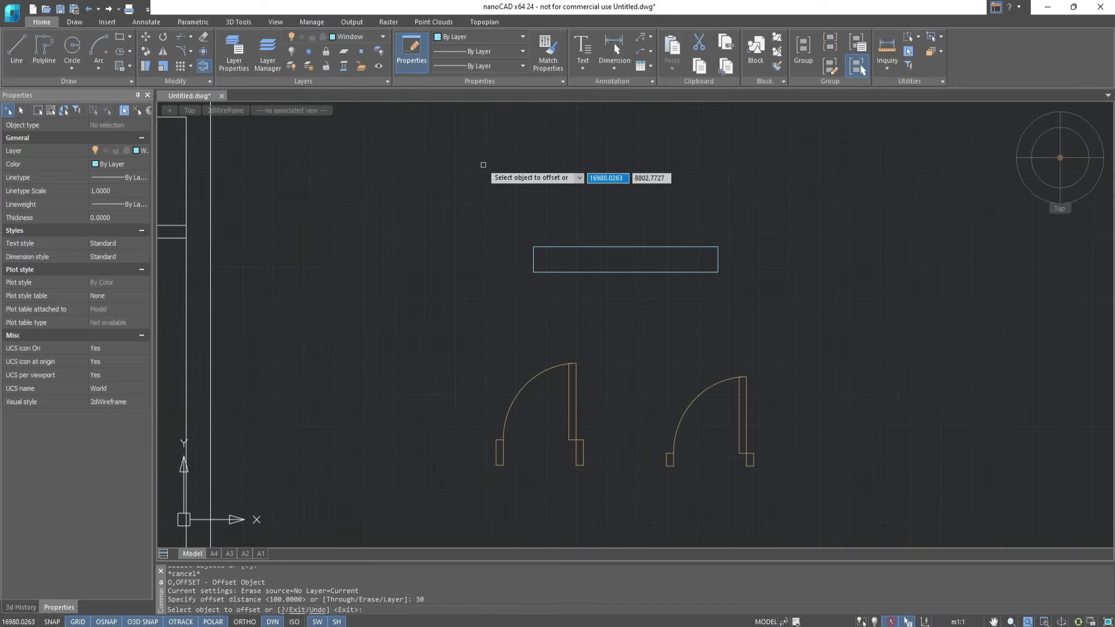
{"action": "left_click", "coordinate": [557, 248]}
{"action": "left_click", "coordinate": [566, 266]}
{"action": "left_click", "coordinate": [567, 271]}
{"action": "key", "text": "Escape"}
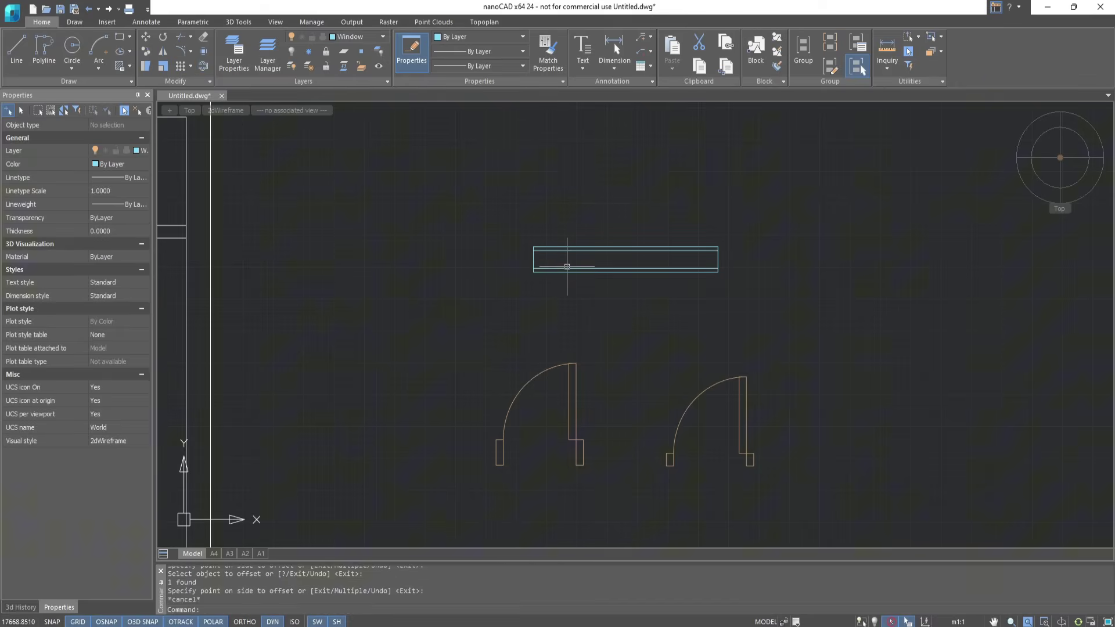
- Copy the right end line to the rectangle's midpoint as a central divider
{"action": "scroll", "coordinate": [568, 256], "scroll_direction": "up", "scroll_amount": 3}
{"action": "left_click", "coordinate": [146, 51]}
{"action": "left_click", "coordinate": [825, 292]}
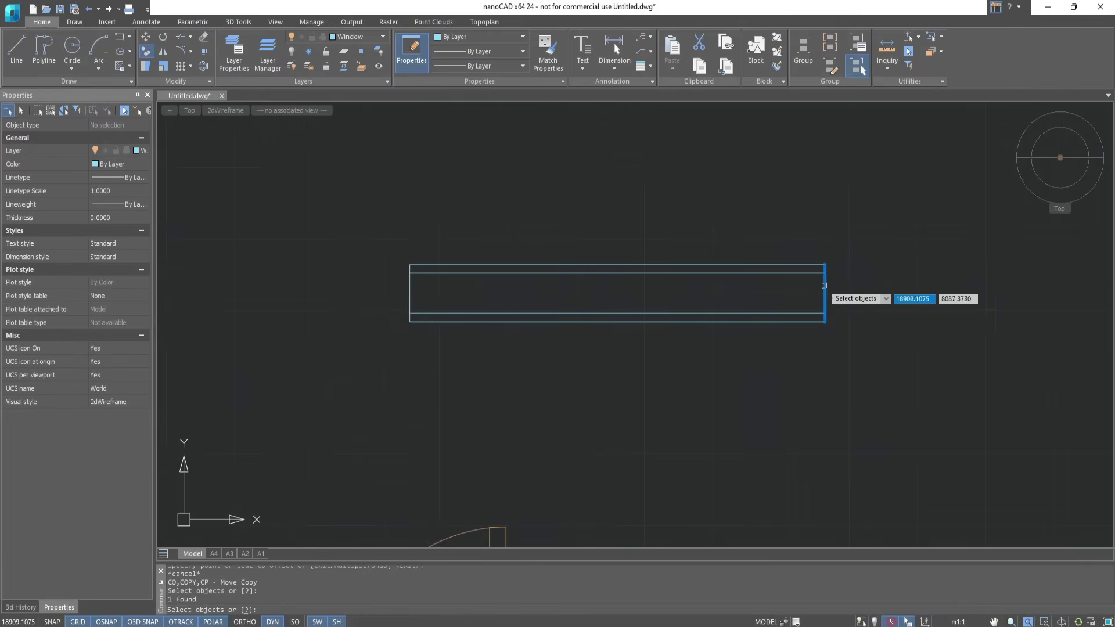
{"action": "key", "text": "Return"}
{"action": "left_click", "coordinate": [824, 265]}
{"action": "left_click", "coordinate": [617, 265]}
{"action": "key", "text": "Escape"}
{"action": "key", "text": "Escape"}
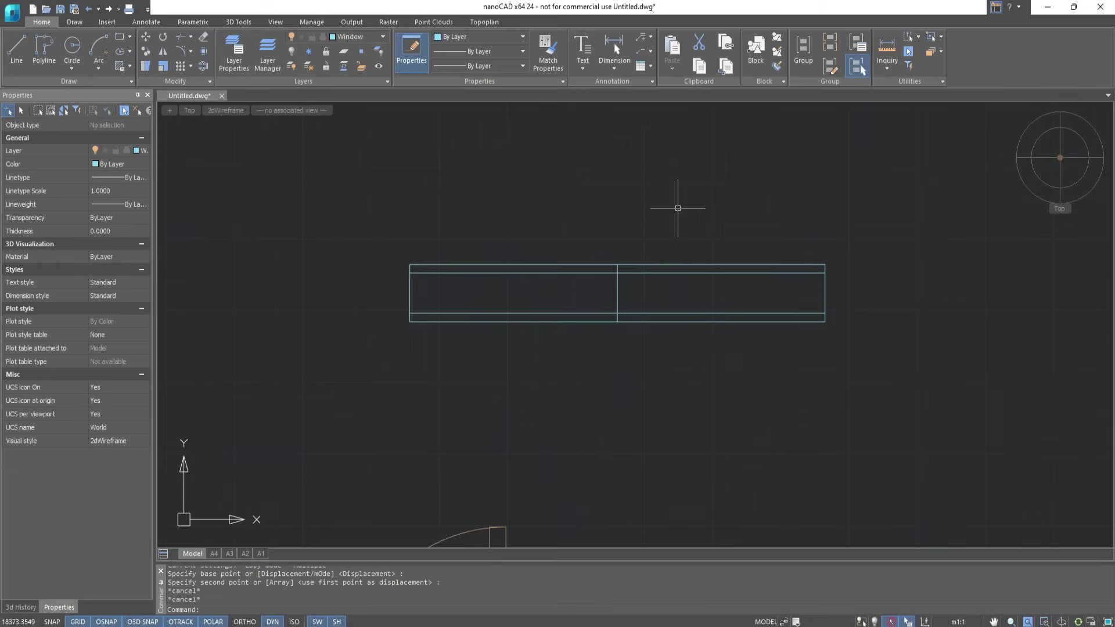
{"action": "scroll", "coordinate": [677, 208], "scroll_direction": "down", "scroll_amount": 4}
- Undo an accidental move of the right door leaf and open Create Block
{"action": "left_click", "coordinate": [772, 381]}
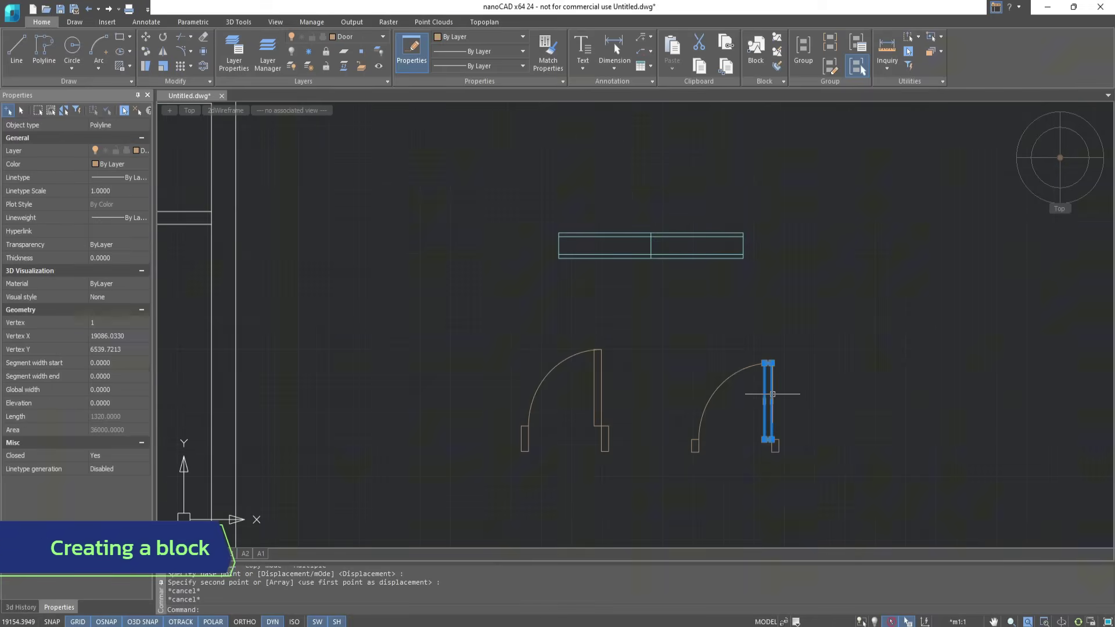
{"action": "left_click_drag", "start_coordinate": [774, 378], "coordinate": [847, 366]}
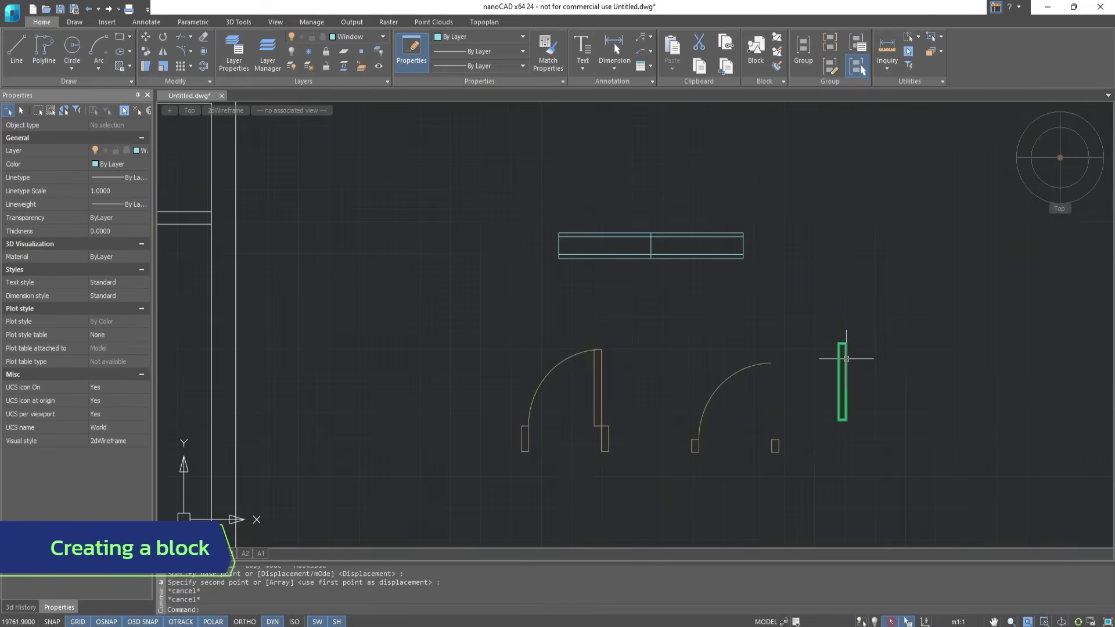
{"action": "key", "text": "ctrl+z"}
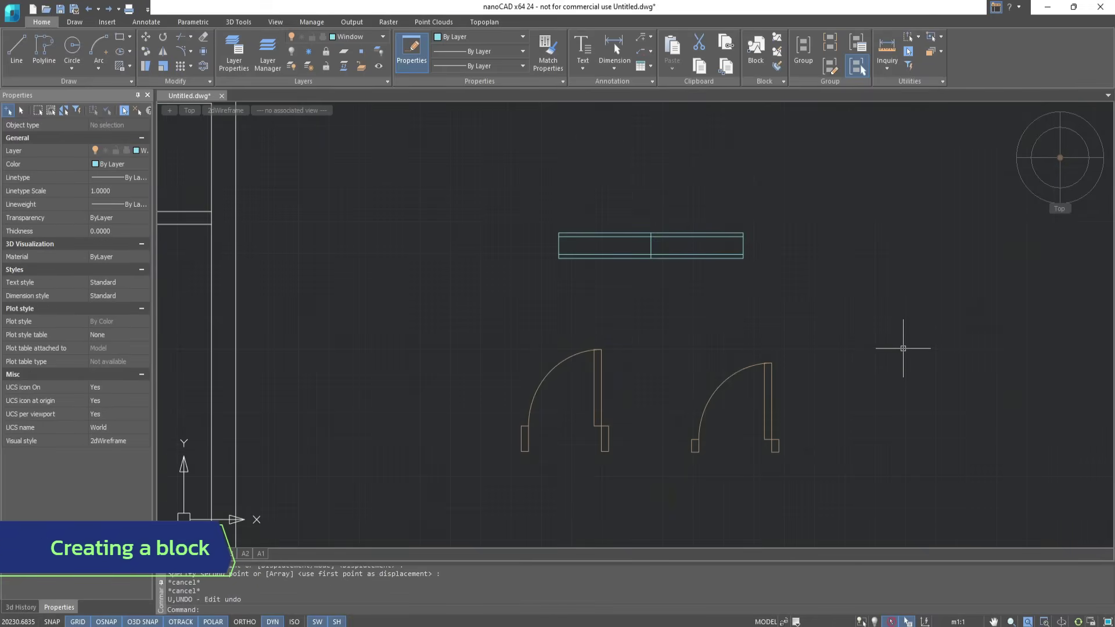
{"action": "left_click", "coordinate": [777, 46]}
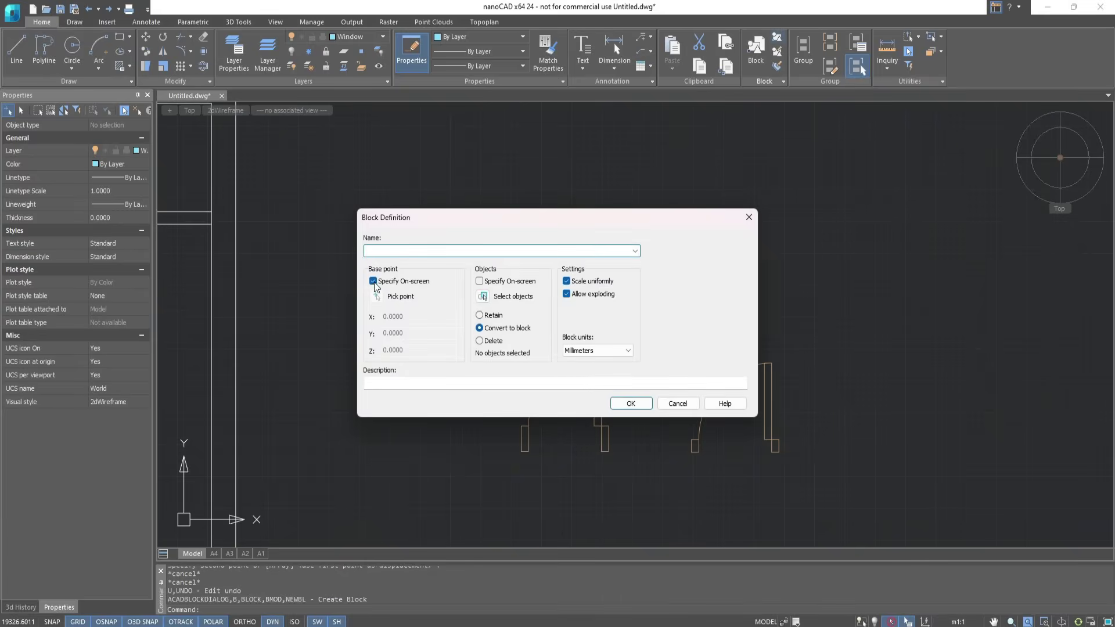
- Define the left door as a block named 'Door', based at its lower corner
{"action": "left_click", "coordinate": [374, 282]}
{"action": "left_click", "coordinate": [376, 297]}
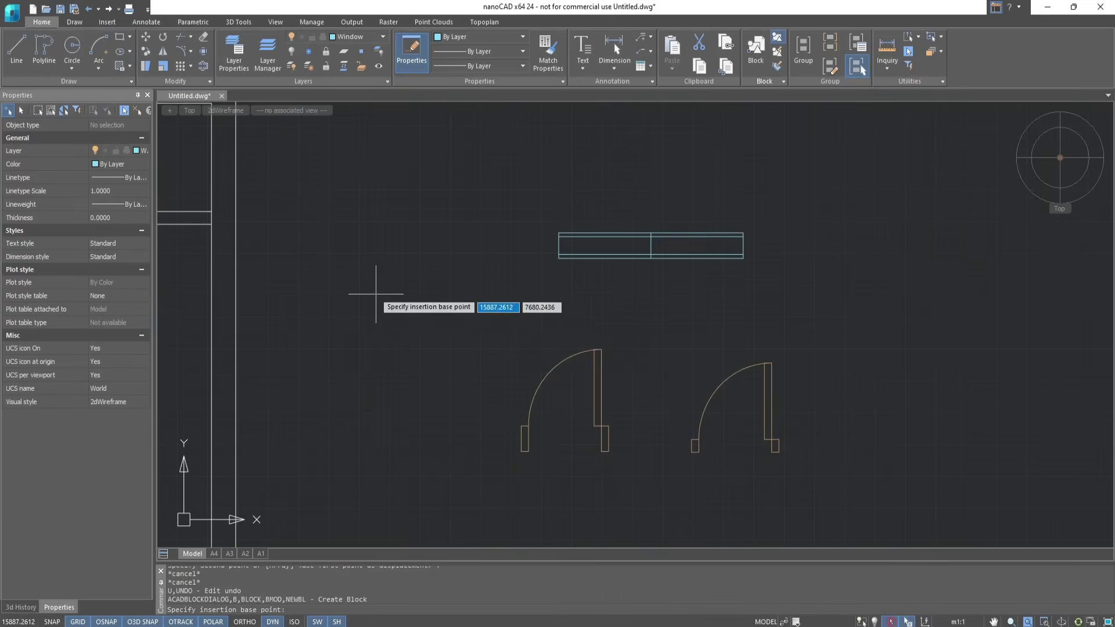
{"action": "left_click", "coordinate": [609, 451]}
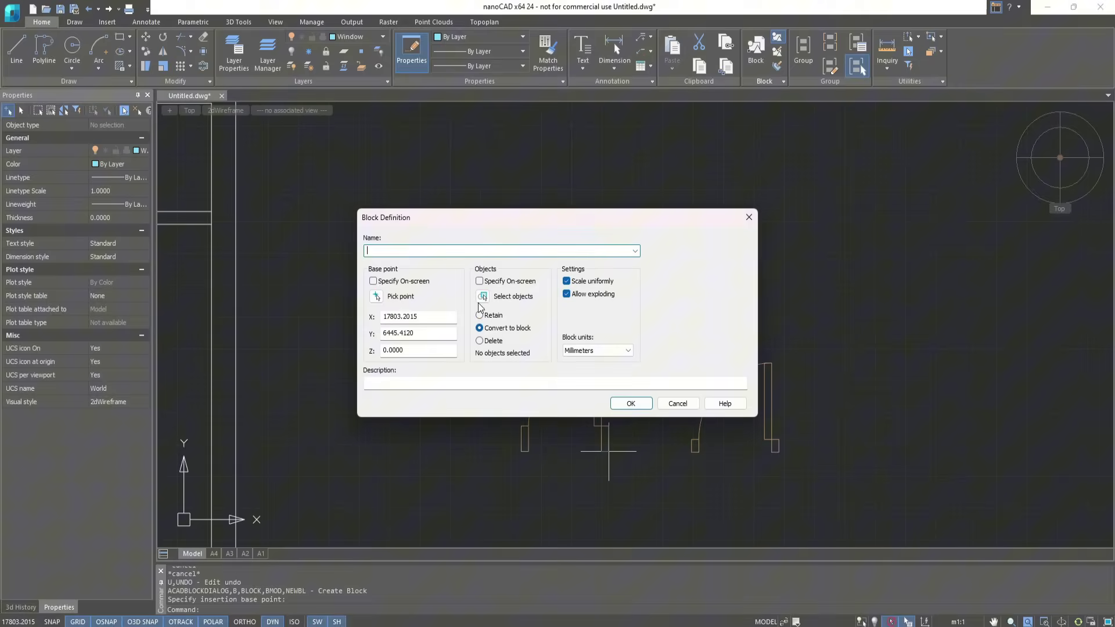
{"action": "left_click", "coordinate": [482, 296]}
{"action": "left_click", "coordinate": [617, 460]}
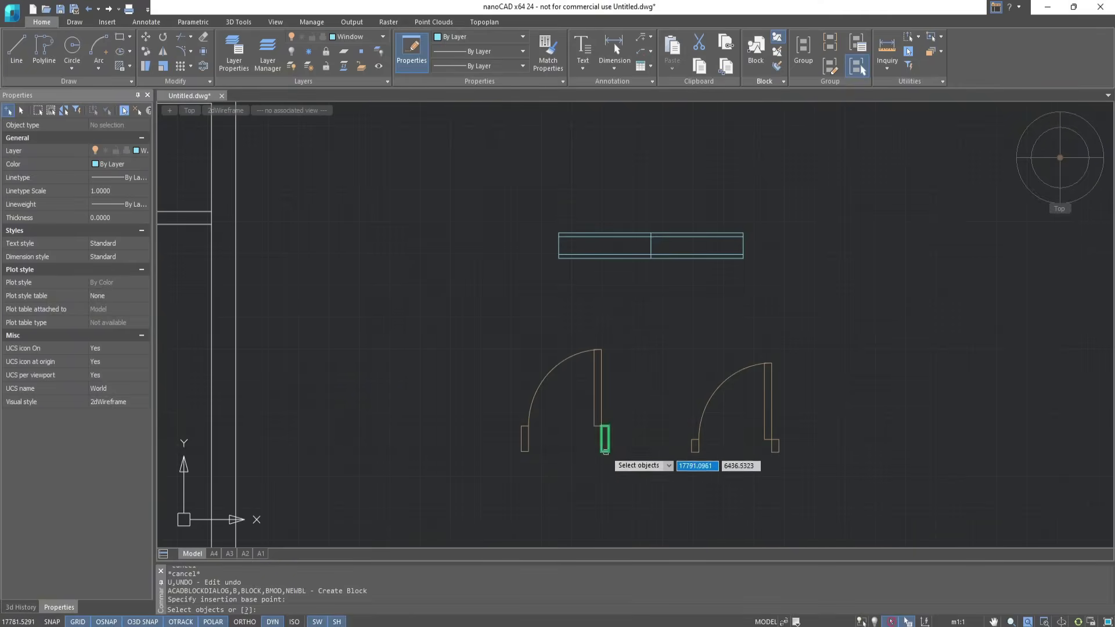
{"action": "left_click", "coordinate": [515, 346]}
{"action": "key", "text": "Return"}
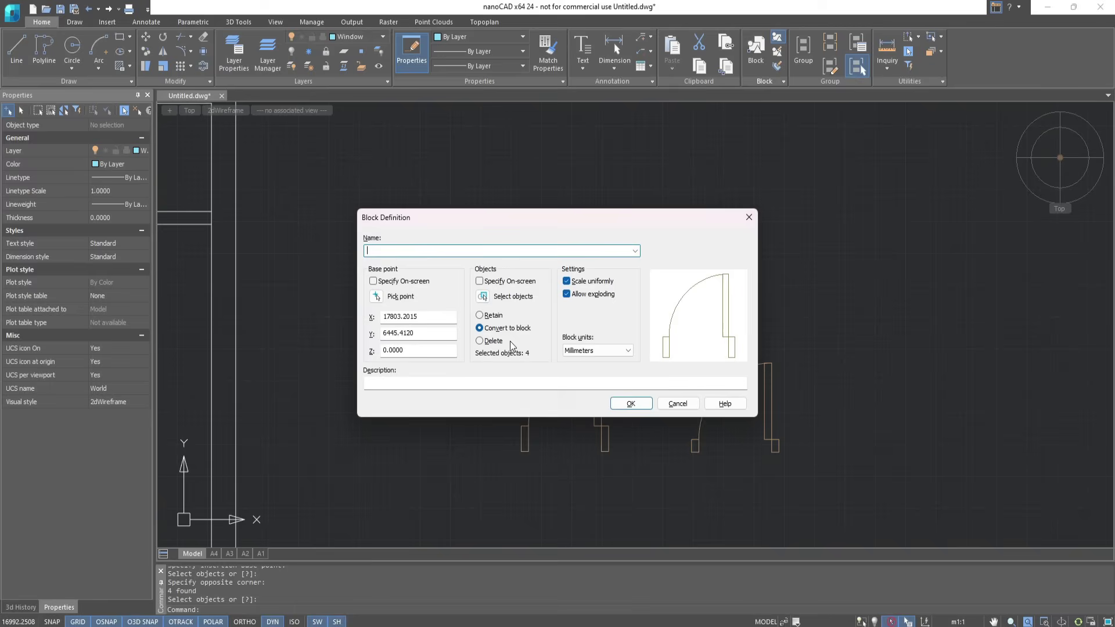
{"action": "type", "text": "Door"}
{"action": "left_click", "coordinate": [631, 403]}
- Define the right door's four objects as a second block named 'Door 2'
{"action": "left_click", "coordinate": [755, 49]}
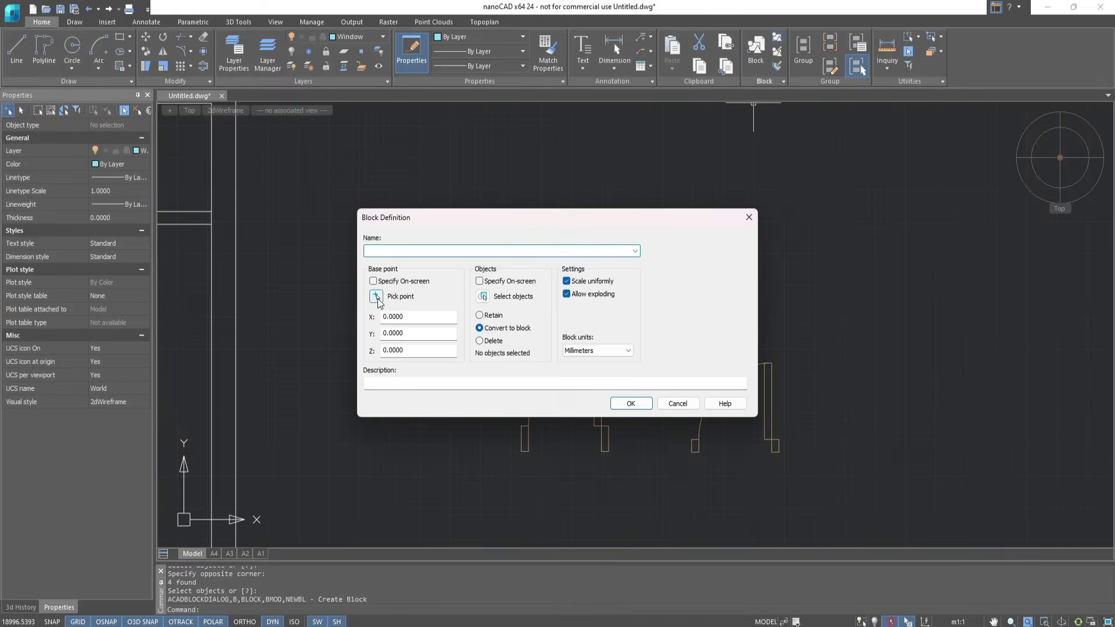
{"action": "left_click", "coordinate": [376, 296]}
{"action": "left_click", "coordinate": [777, 447]}
{"action": "left_click", "coordinate": [481, 296]}
{"action": "left_click", "coordinate": [767, 453]}
{"action": "left_click", "coordinate": [676, 359]}
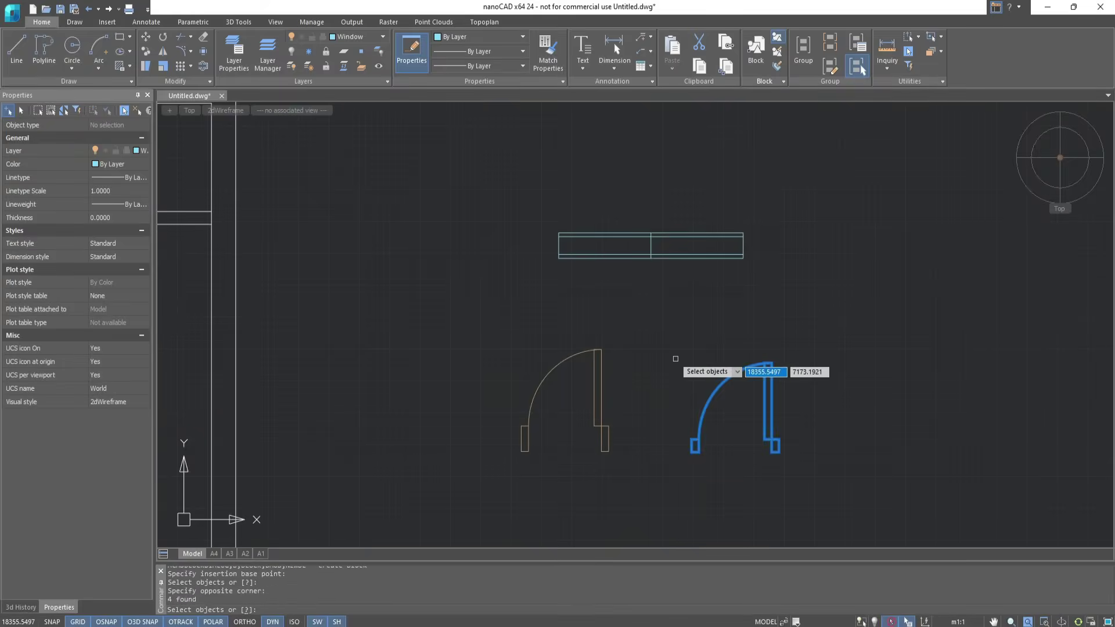
{"action": "key", "text": "Return"}
{"action": "type", "text": "Door "}
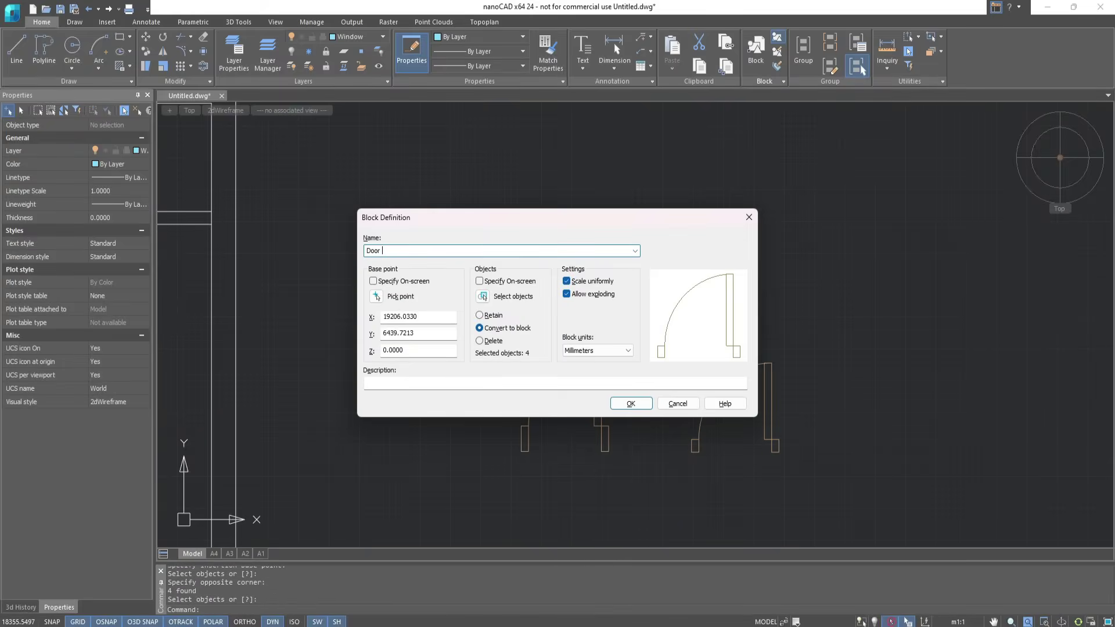
{"action": "type", "text": "2"}
{"action": "left_click", "coordinate": [630, 402]}
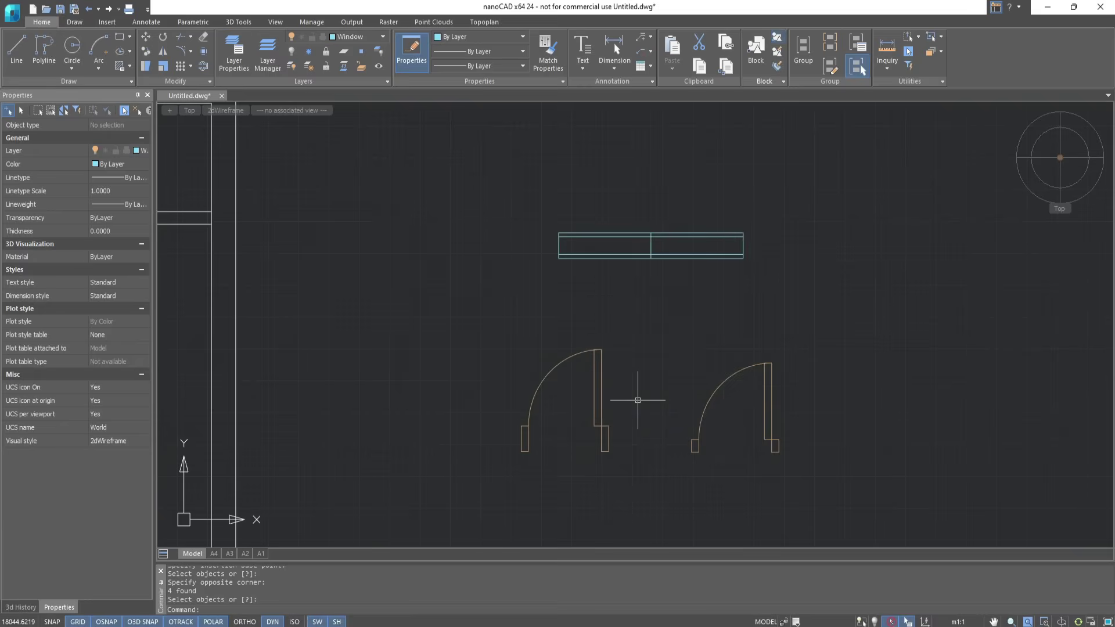
- Make the window's seven lines a block named 'Window', then drag the left door up-left
{"action": "left_click", "coordinate": [785, 288]}
{"action": "left_click", "coordinate": [529, 201]}
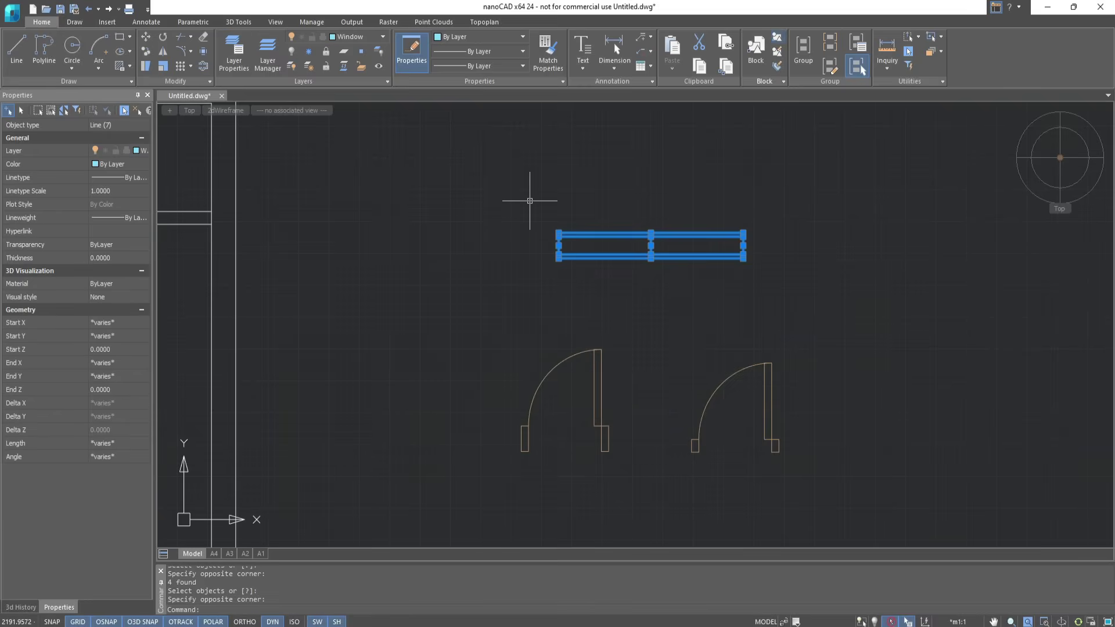
{"action": "left_click", "coordinate": [756, 51]}
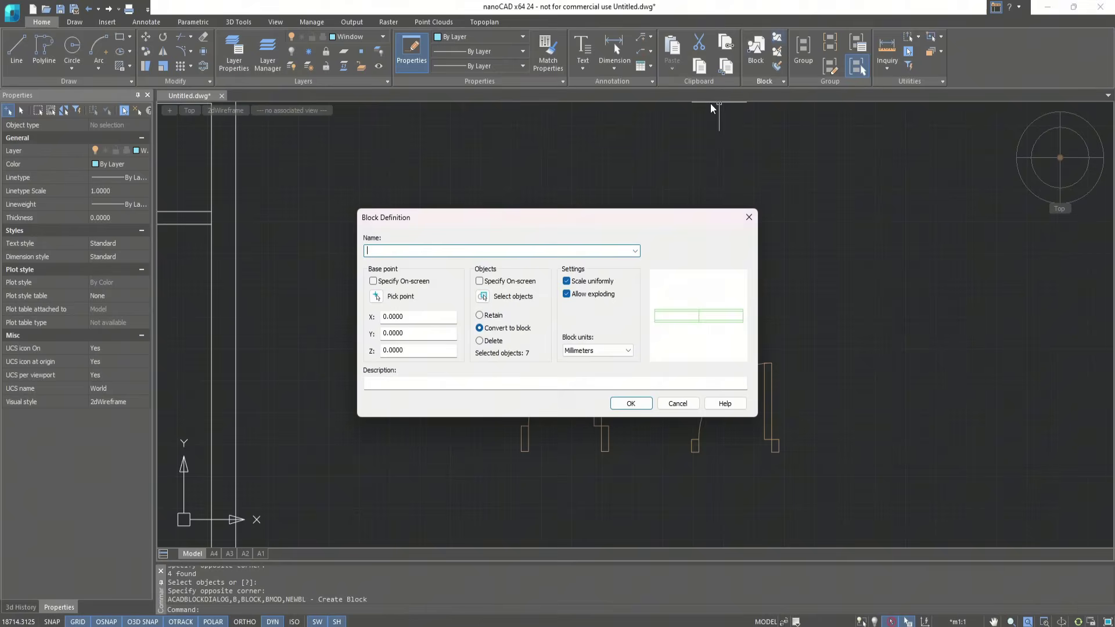
{"action": "left_click", "coordinate": [376, 296]}
{"action": "left_click", "coordinate": [650, 242]}
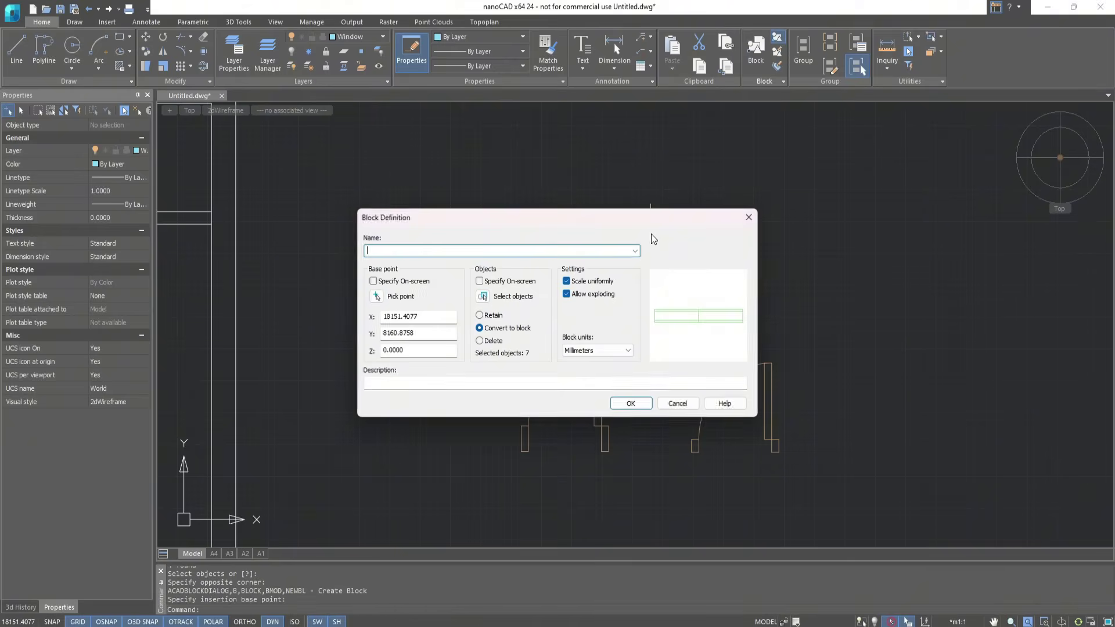
{"action": "type", "text": "Window"}
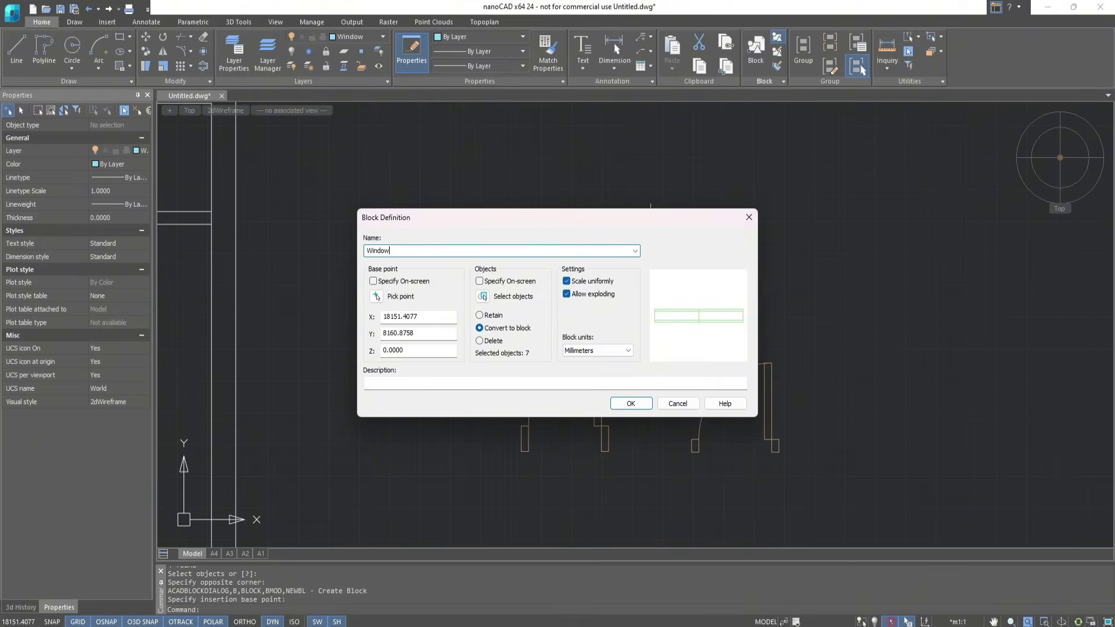
{"action": "left_click", "coordinate": [632, 403]}
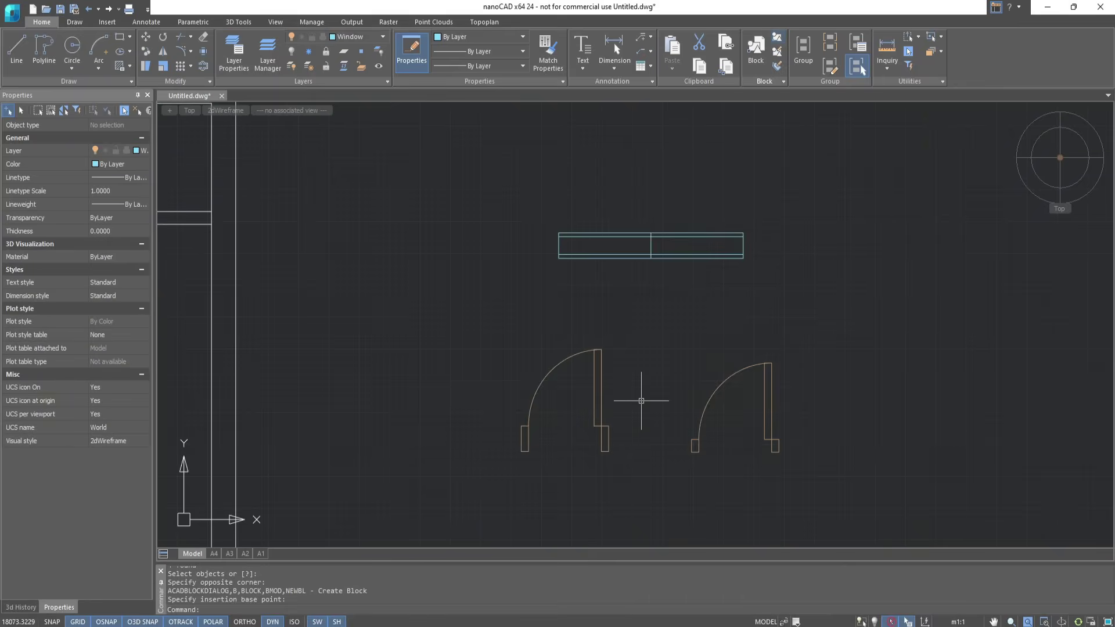
{"action": "double_click", "coordinate": [597, 349]}
{"action": "left_click_drag", "start_coordinate": [538, 350], "coordinate": [473, 302]}
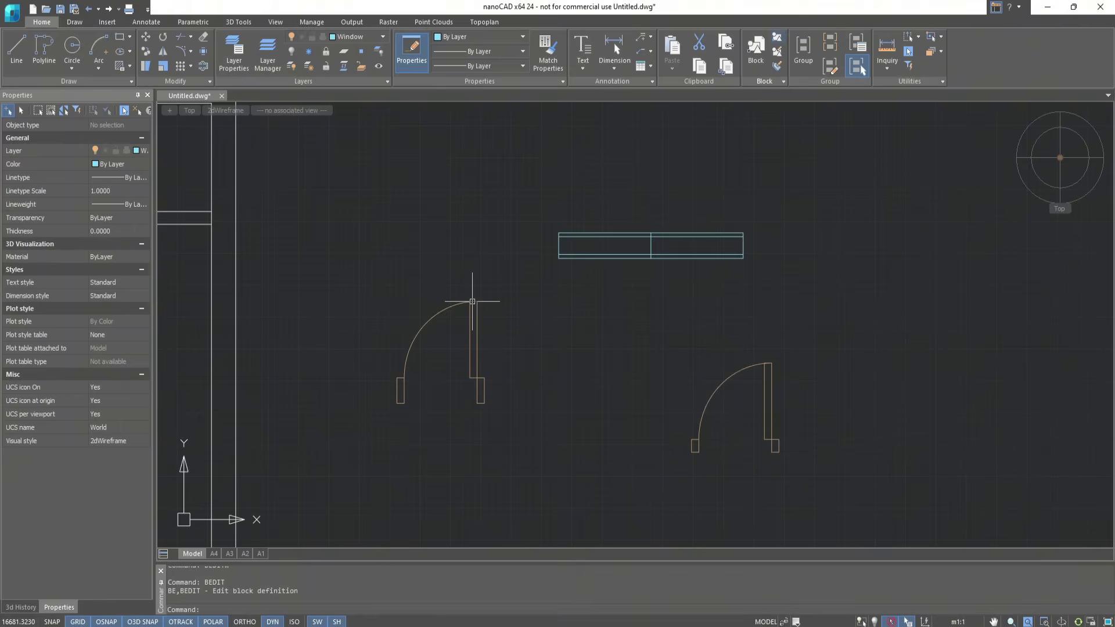
- Undo the door move and insert a Window block instance beside the first window
{"action": "key", "text": "ctrl+z"}
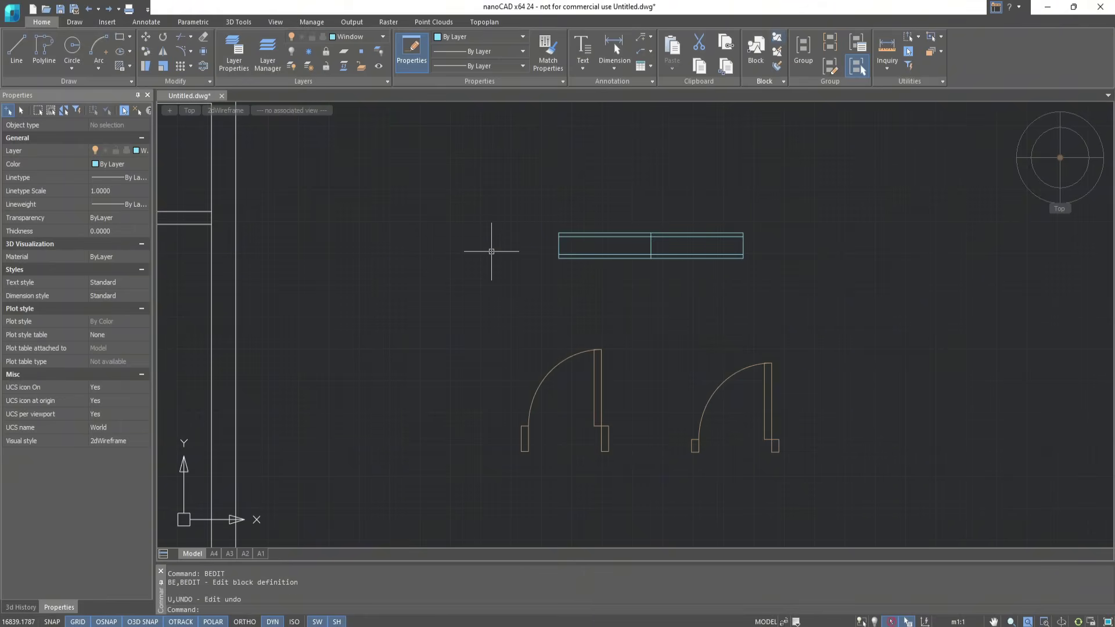
{"action": "left_click", "coordinate": [754, 51]}
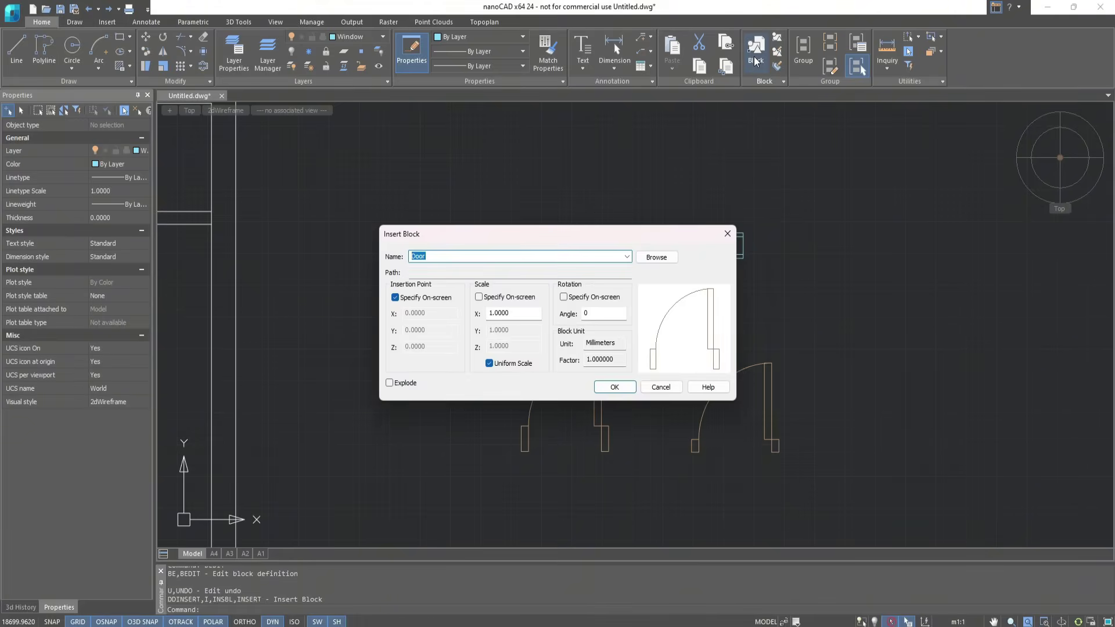
{"action": "left_click", "coordinate": [627, 256]}
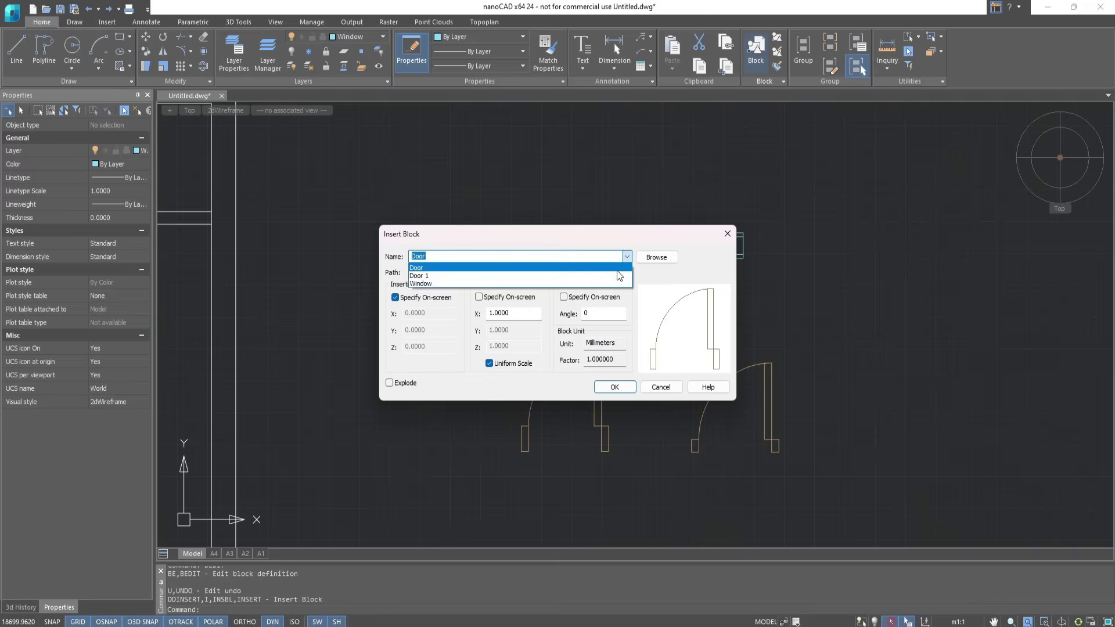
{"action": "left_click", "coordinate": [624, 278]}
{"action": "left_click", "coordinate": [627, 256]}
{"action": "left_click", "coordinate": [612, 287]}
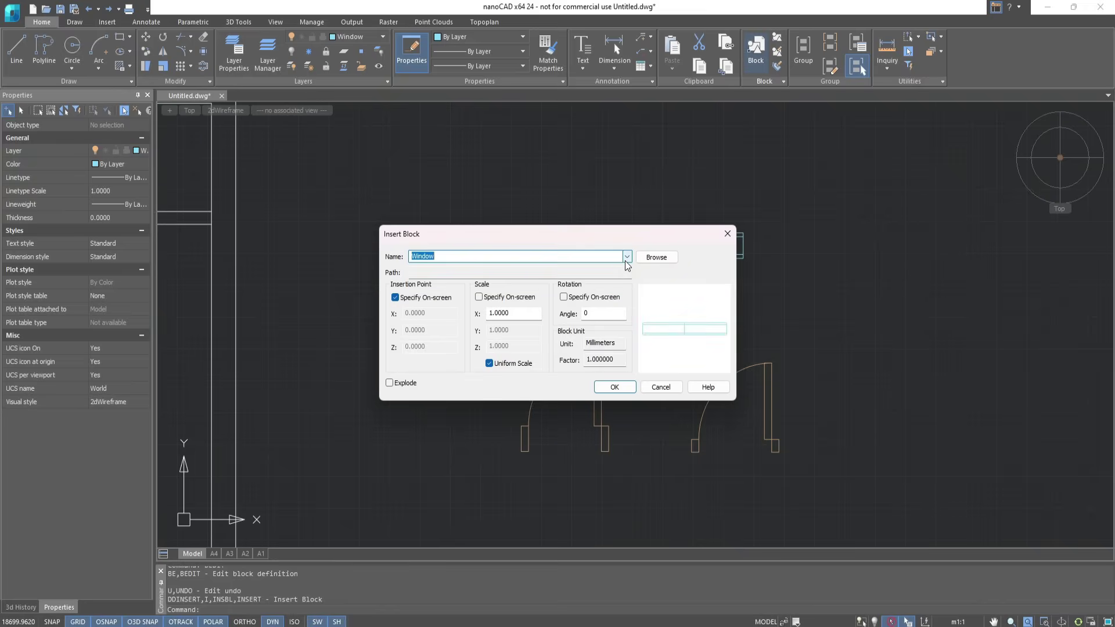
{"action": "left_click", "coordinate": [614, 387]}
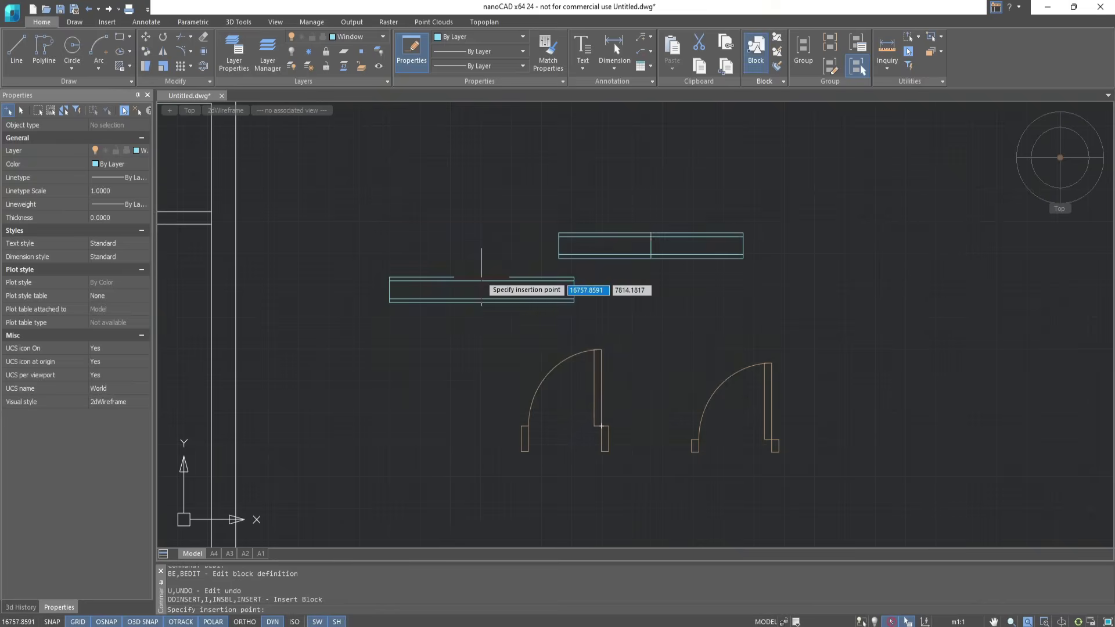
{"action": "left_click", "coordinate": [529, 227]}
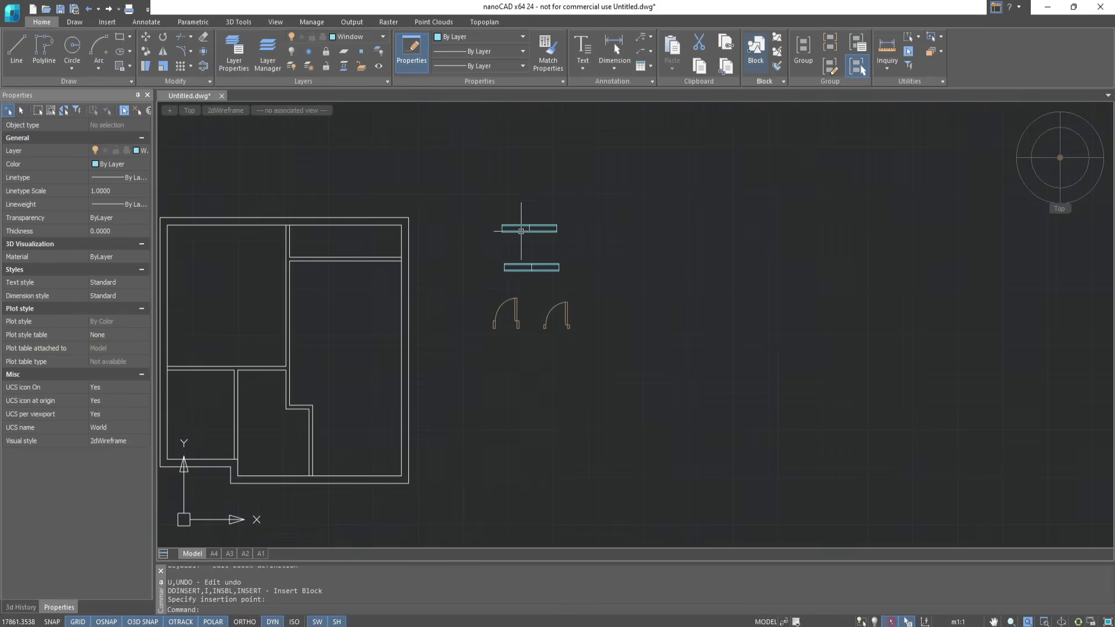
{"action": "scroll", "coordinate": [463, 293], "scroll_direction": "down", "scroll_amount": 2}
{"action": "middle_click_drag", "start_coordinate": [462, 293], "coordinate": [518, 281]}
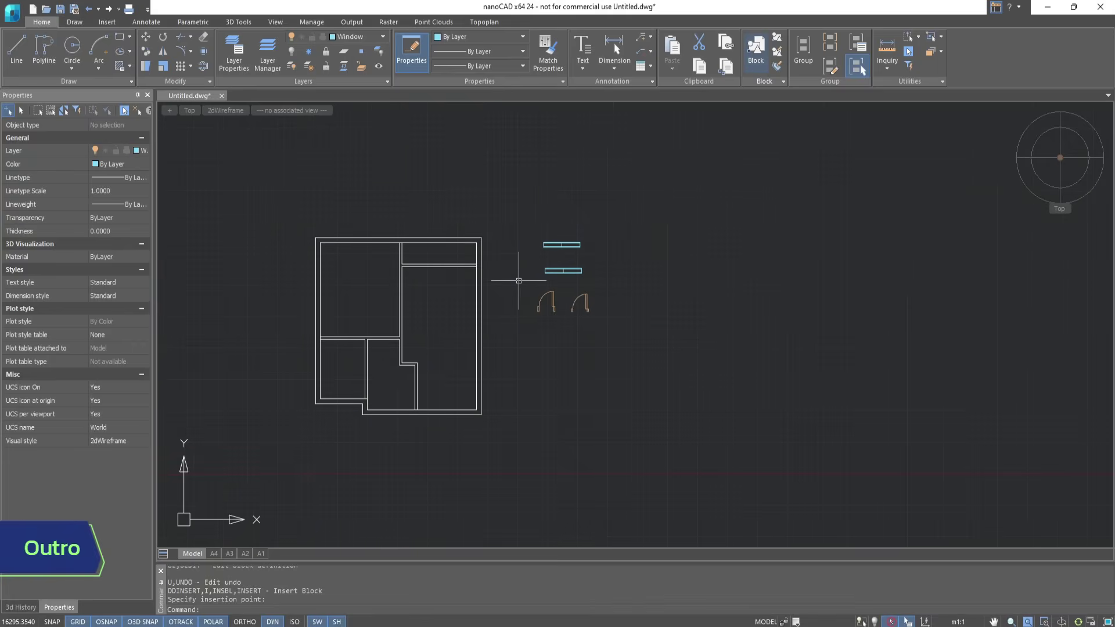